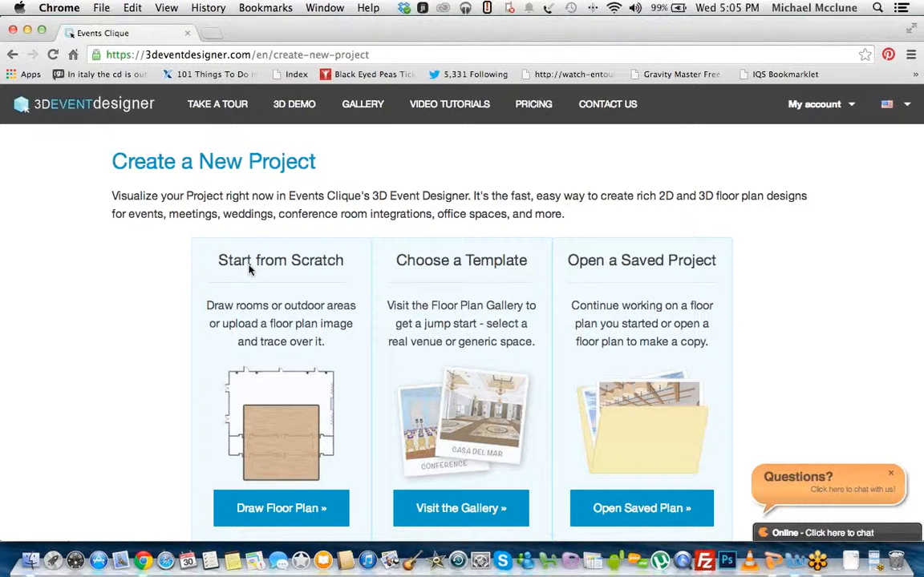
Step: Browse the featured templates in the Floor Plan Gallery and return to the project creation page
left_click(422, 507)
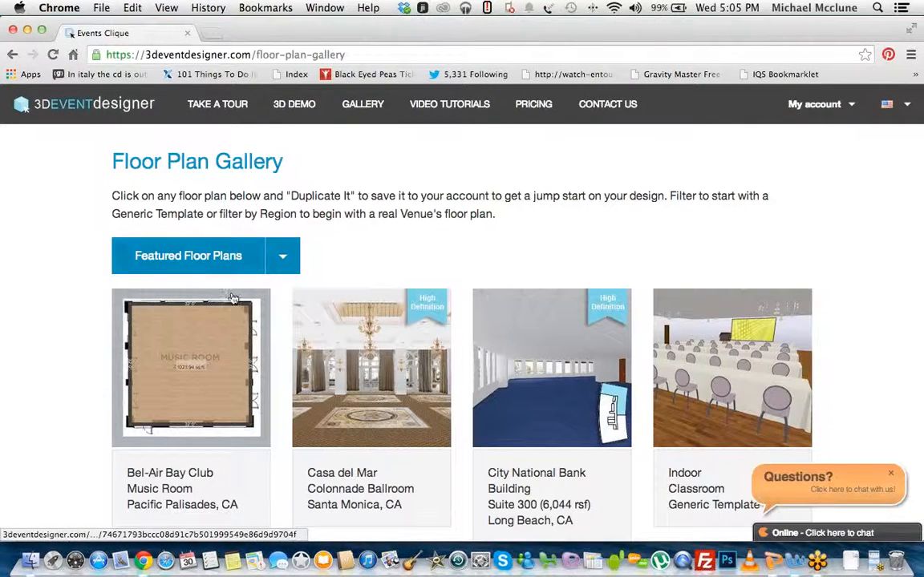
scroll(234, 304, "down", 1)
scroll(234, 304, "down", 8)
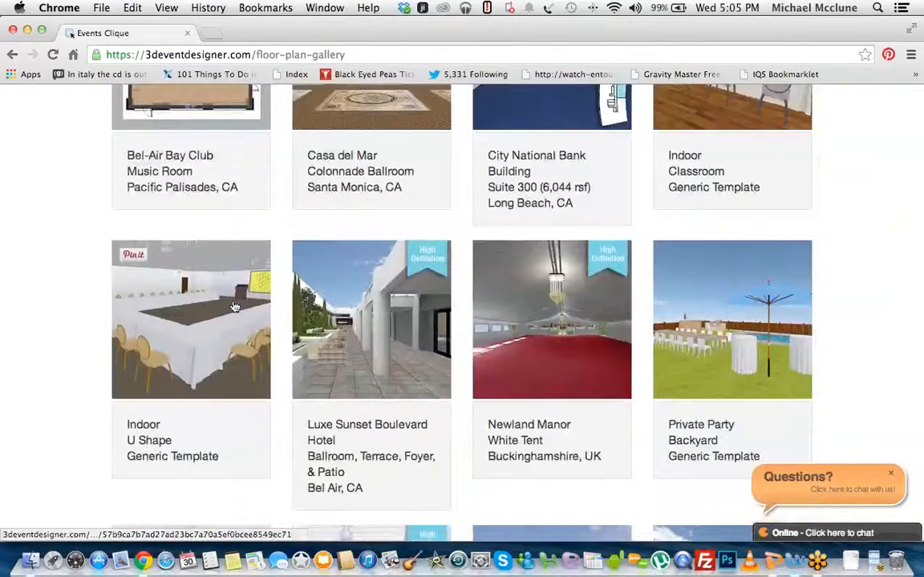
scroll(232, 309, "down", 4)
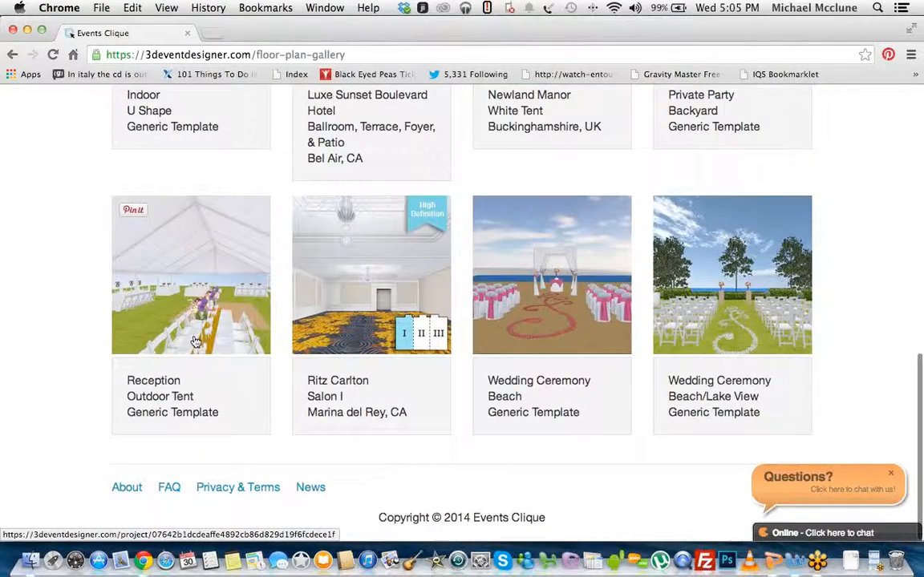
scroll(141, 332, "up", 7)
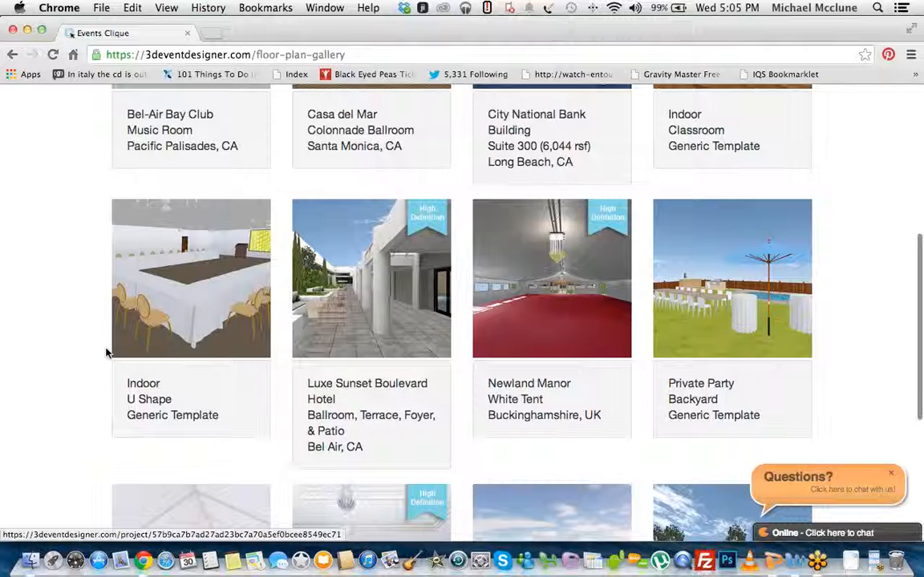
scroll(102, 357, "up", 8)
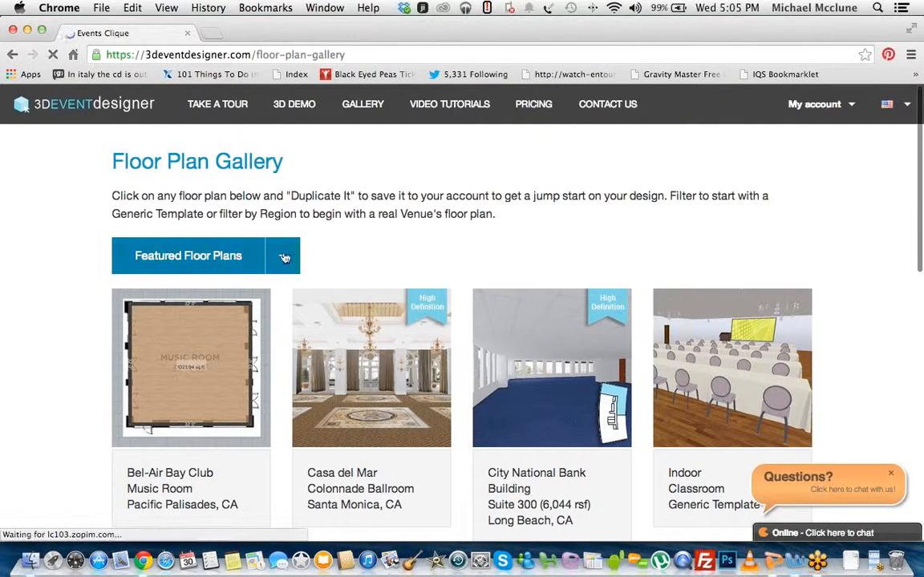
left_click(285, 255)
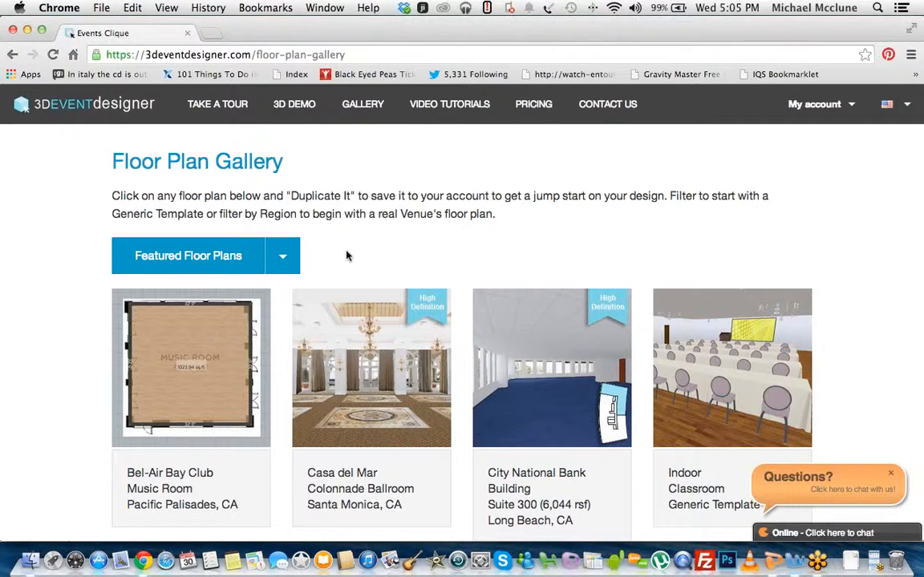
scroll(352, 273, "down", 8)
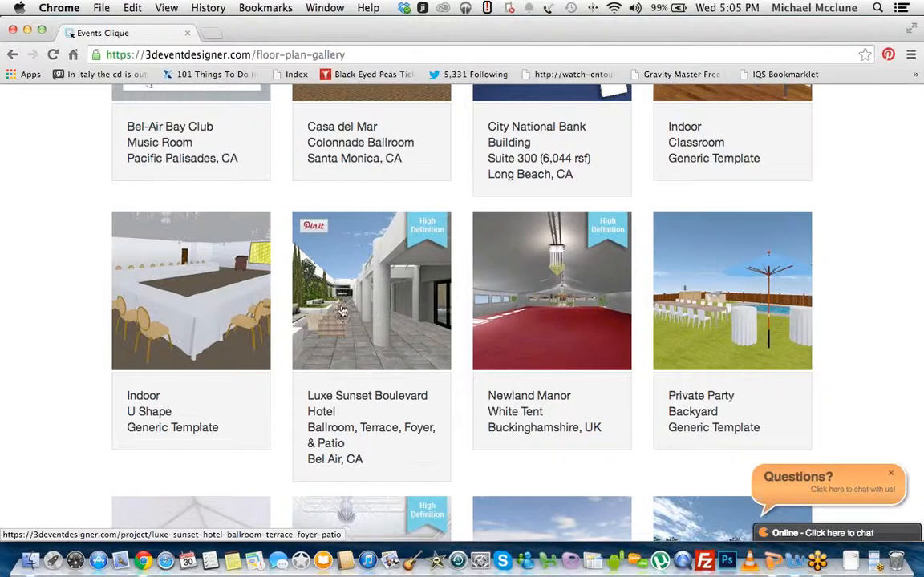
scroll(344, 308, "down", 7)
scroll(328, 320, "up", 3)
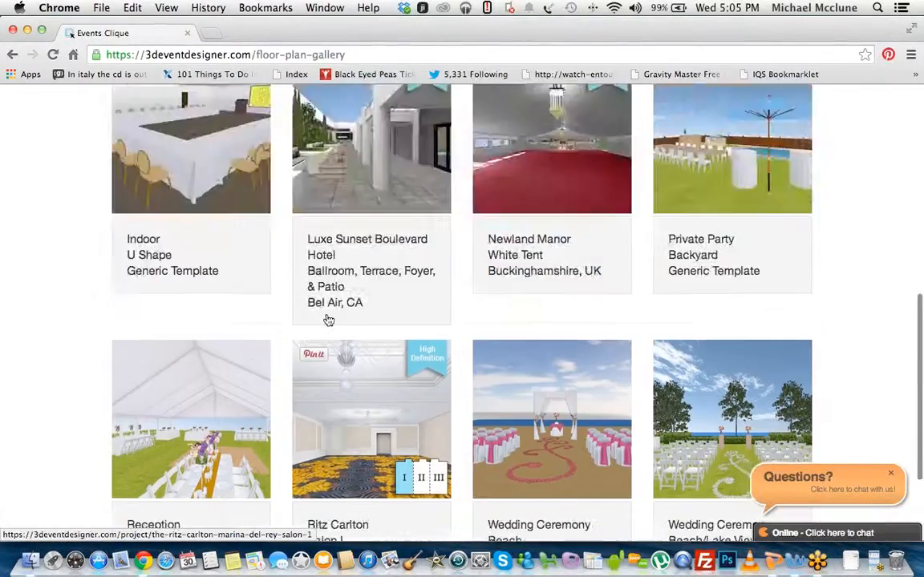
scroll(328, 320, "up", 10)
left_click(12, 57)
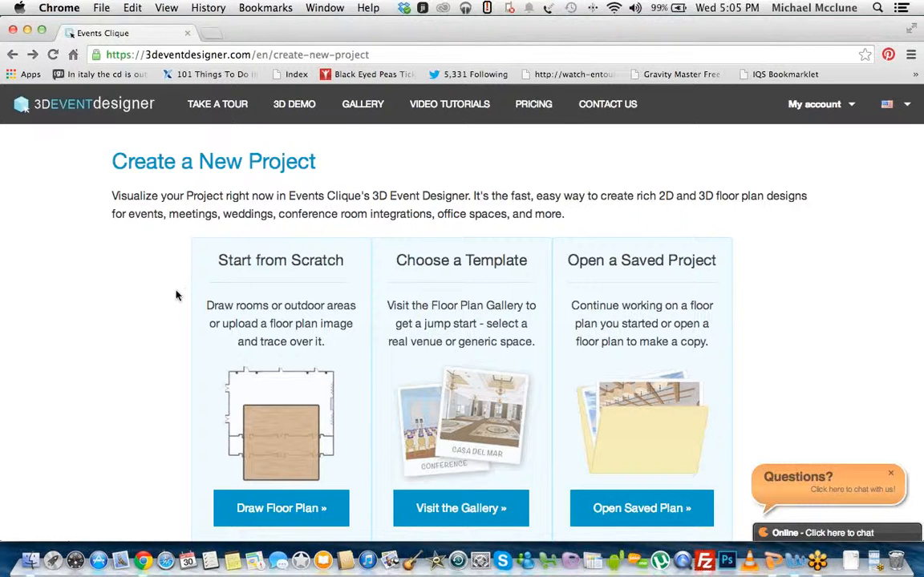
Step: Create a new from-scratch floor plan project titled TEST and dismiss the introductory video
scroll(237, 320, "down", 1)
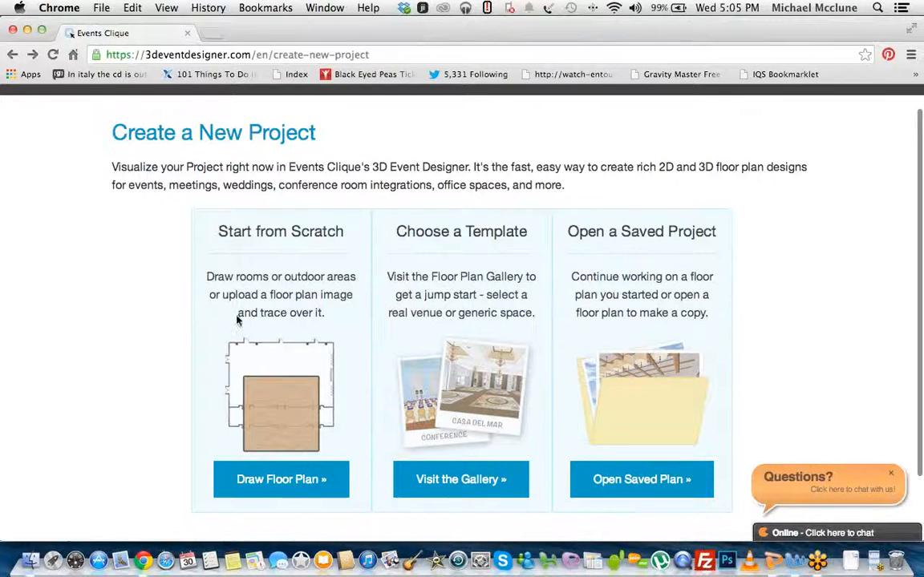
left_click(272, 481)
left_click(324, 209)
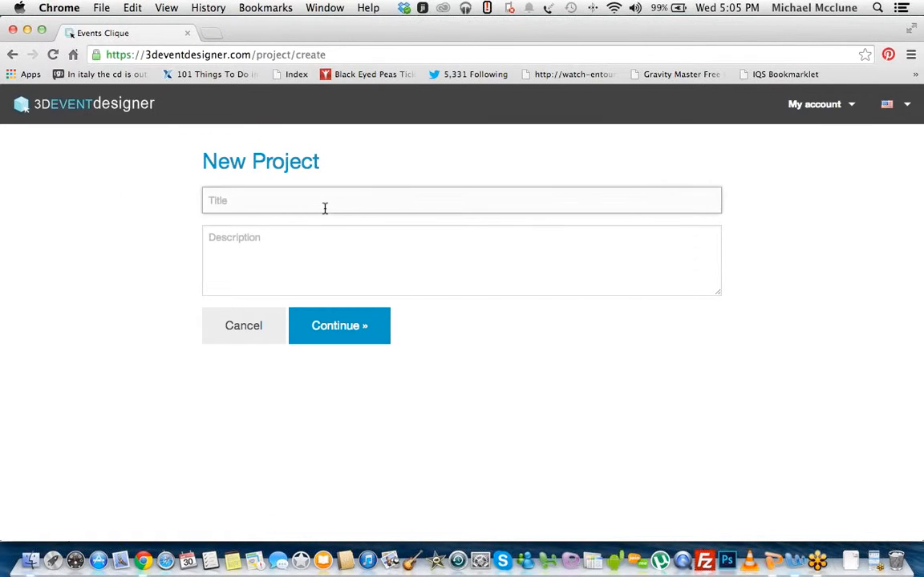
type("TEST")
left_click(377, 329)
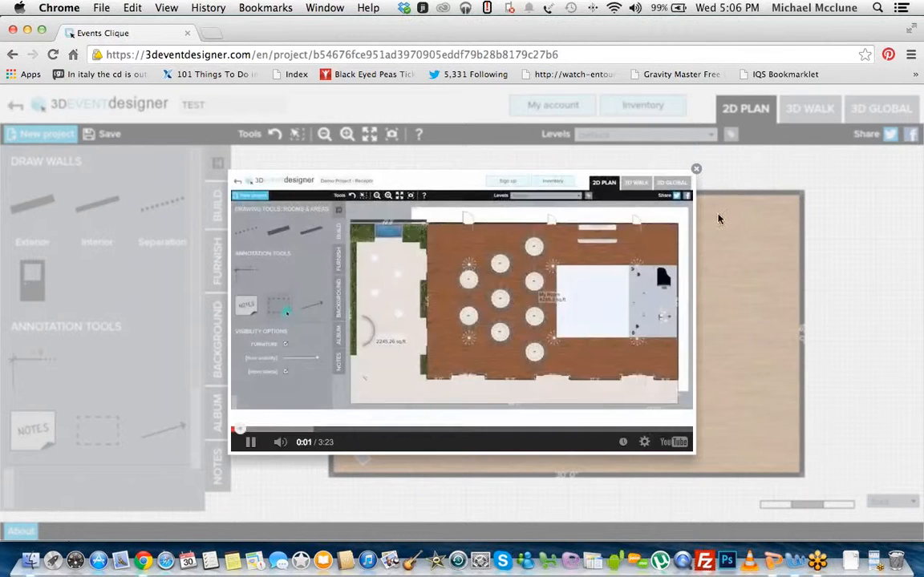
left_click(695, 168)
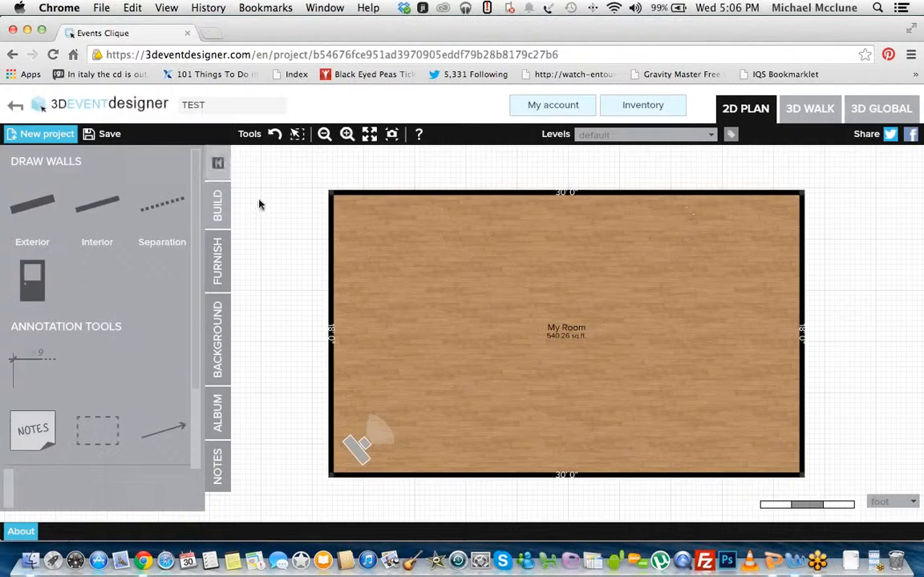
Step: Reload the project page and close the introductory video again
left_click(53, 54)
left_click(513, 210)
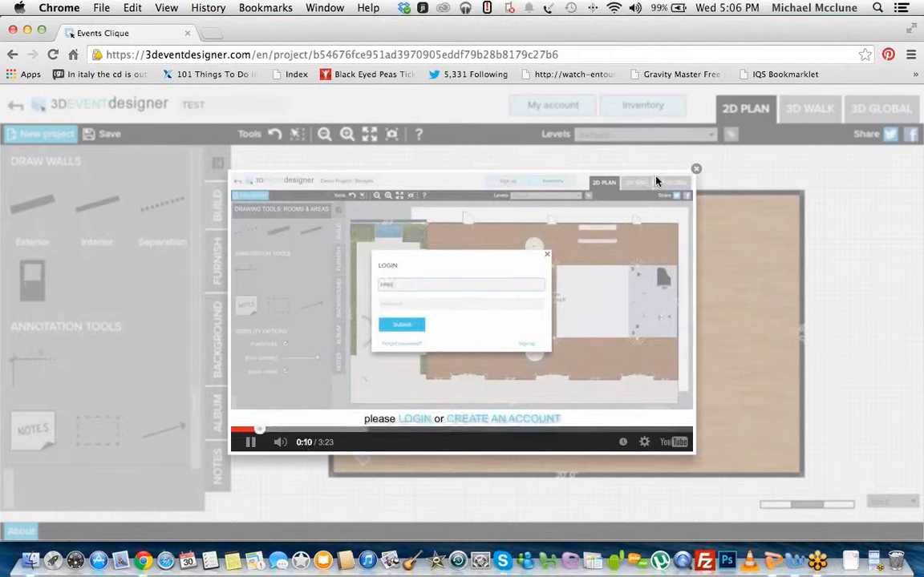
left_click(697, 170)
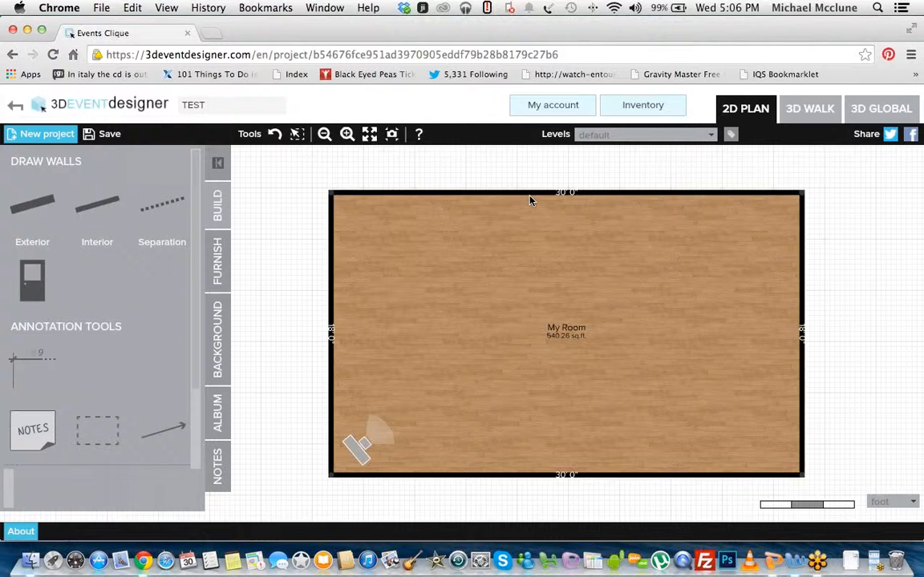
Step: Move the default room's upper wall inward for side walls about 15'4" long, and pull the upper-left corner outward
left_click(561, 194)
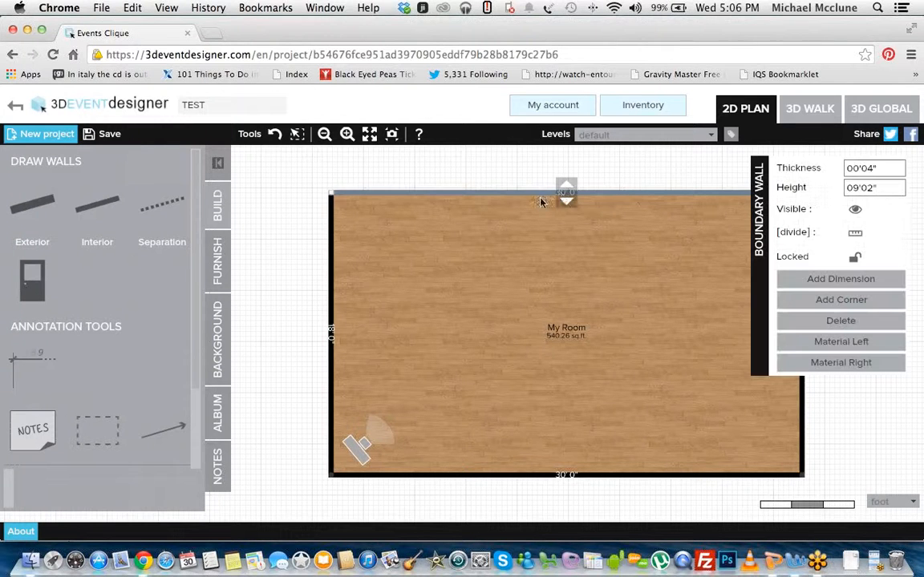
left_click_drag(568, 194, 567, 237)
left_click(422, 268)
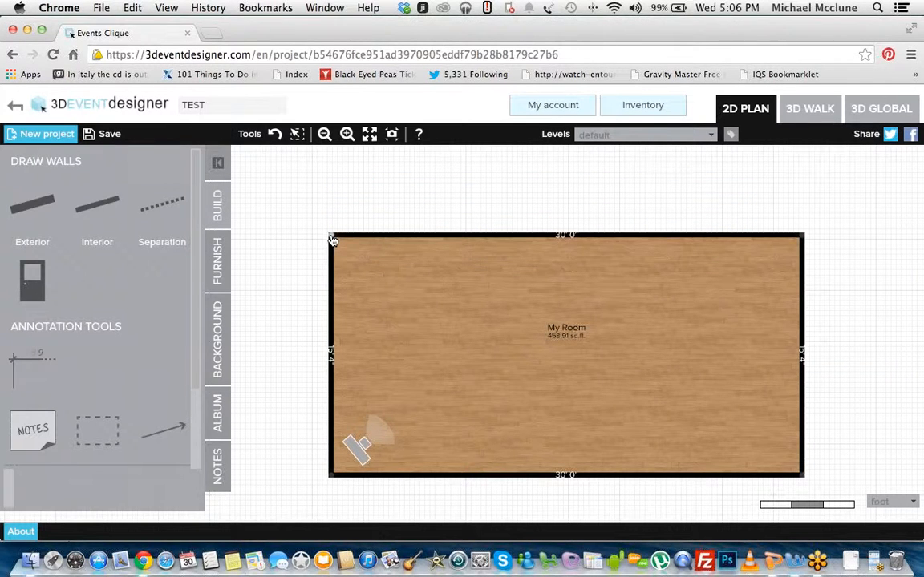
left_click_drag(332, 238, 315, 229)
left_click_drag(376, 264, 318, 212)
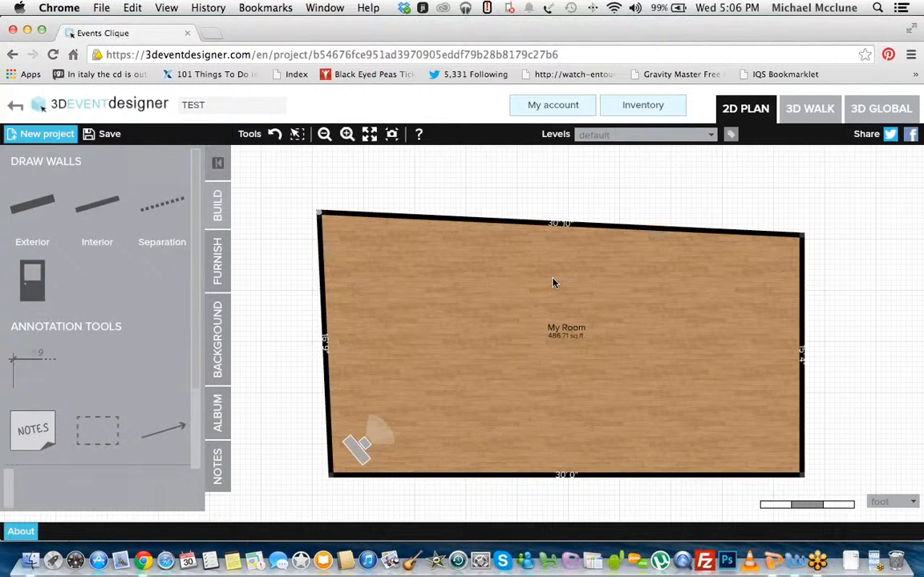
Step: Delete the default room area and all four of its boundary walls to leave an empty canvas
left_click(568, 337)
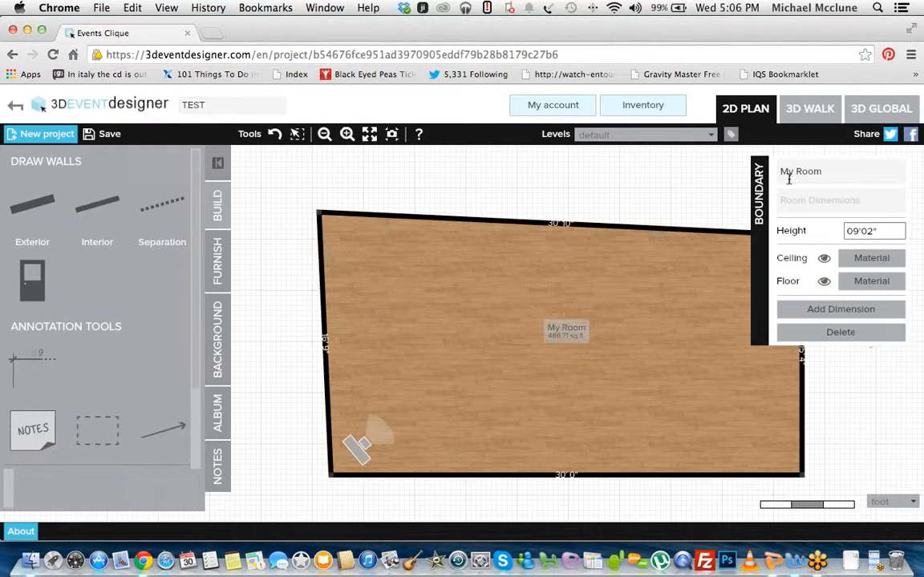
left_click(841, 334)
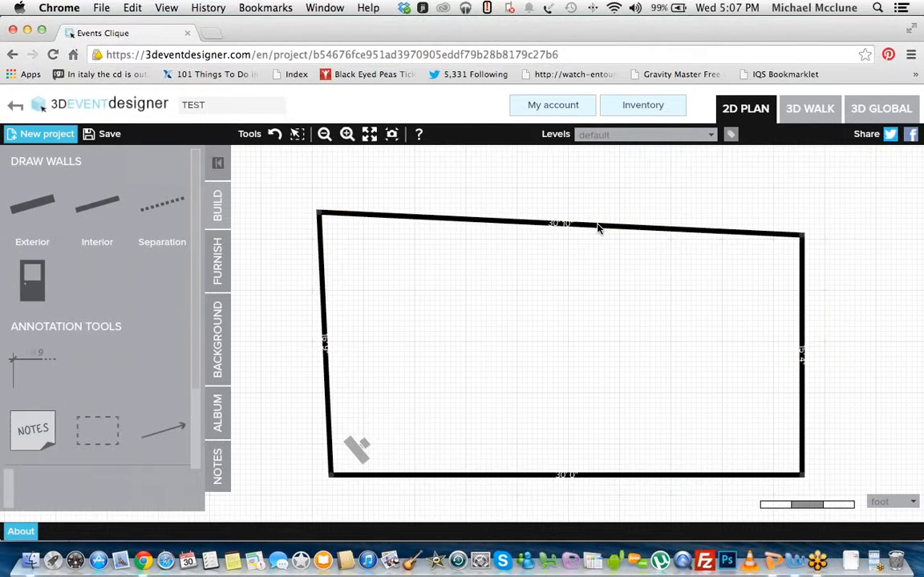
left_click(597, 228)
left_click(753, 290)
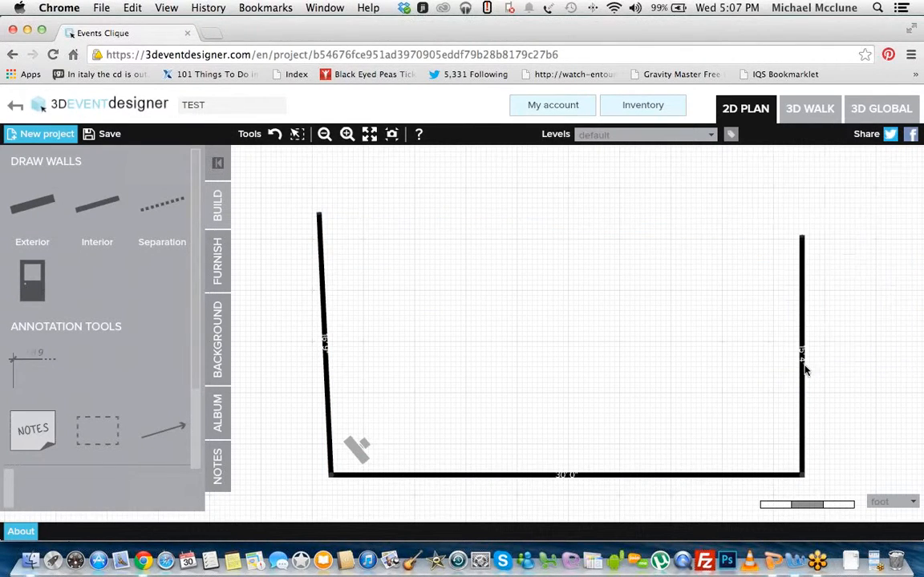
left_click(805, 370)
left_click(785, 321)
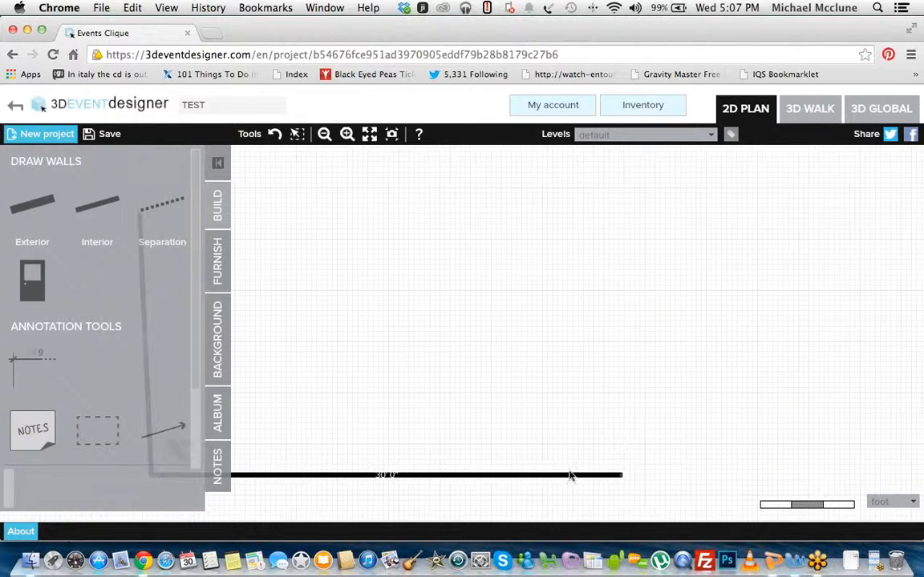
left_click(574, 478)
left_click(785, 320)
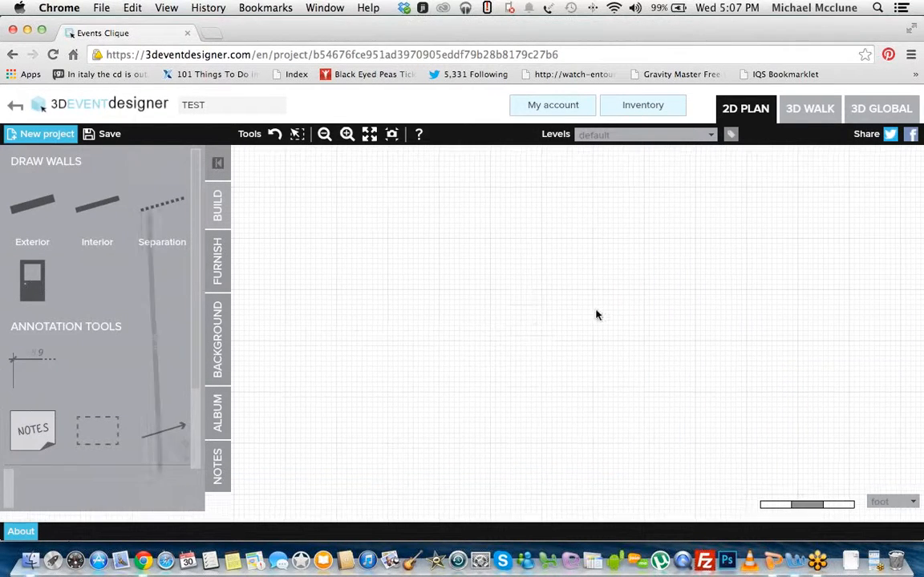
left_click(295, 329)
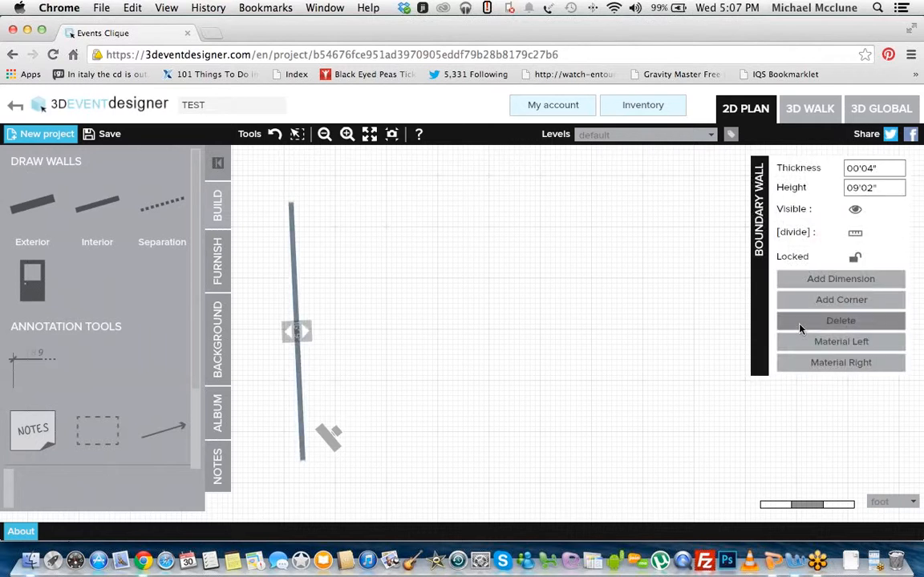
left_click(722, 323)
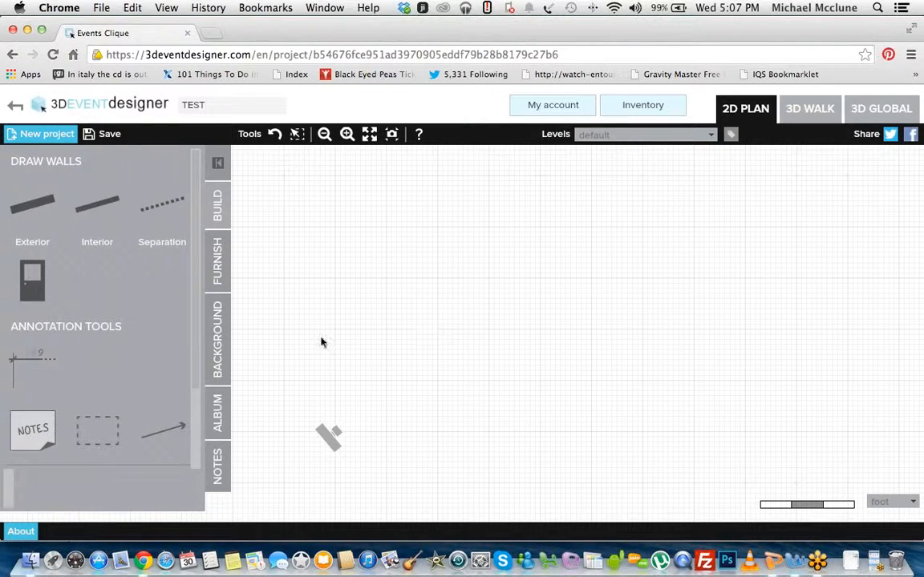
Step: Upload venue-floor-plan.jpg from the Floor Plans - Real Venues folder in Documents > Events Clique as a background image
left_click(223, 355)
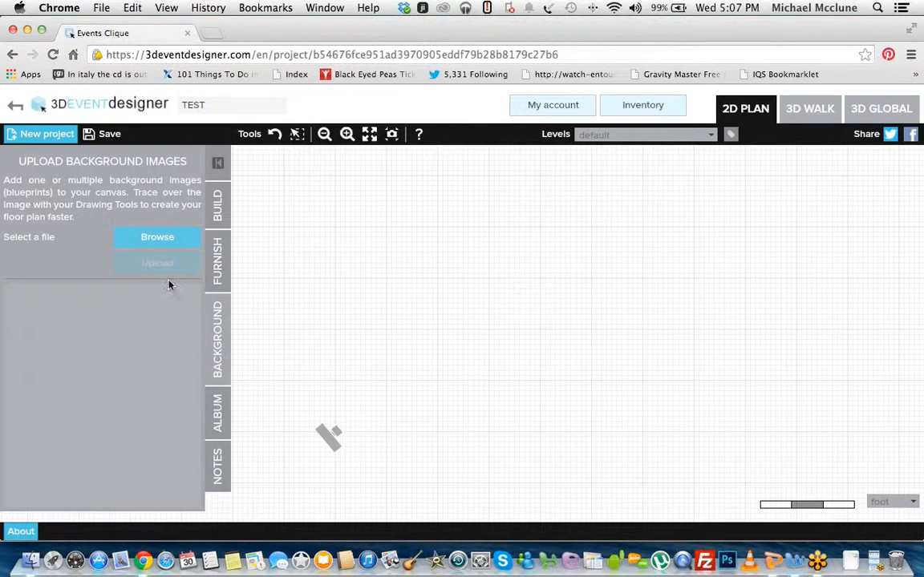
left_click(149, 237)
left_click(137, 174)
left_click(265, 149)
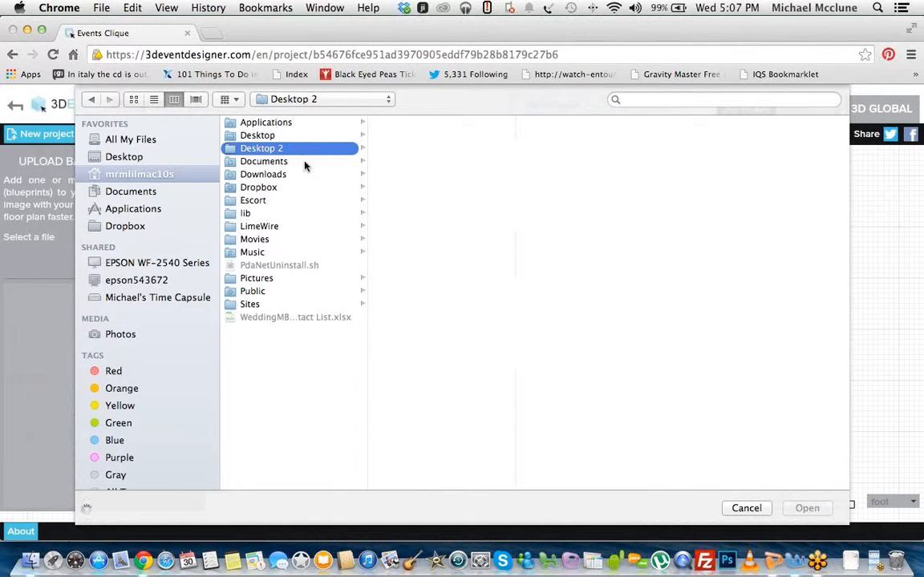
left_click(305, 163)
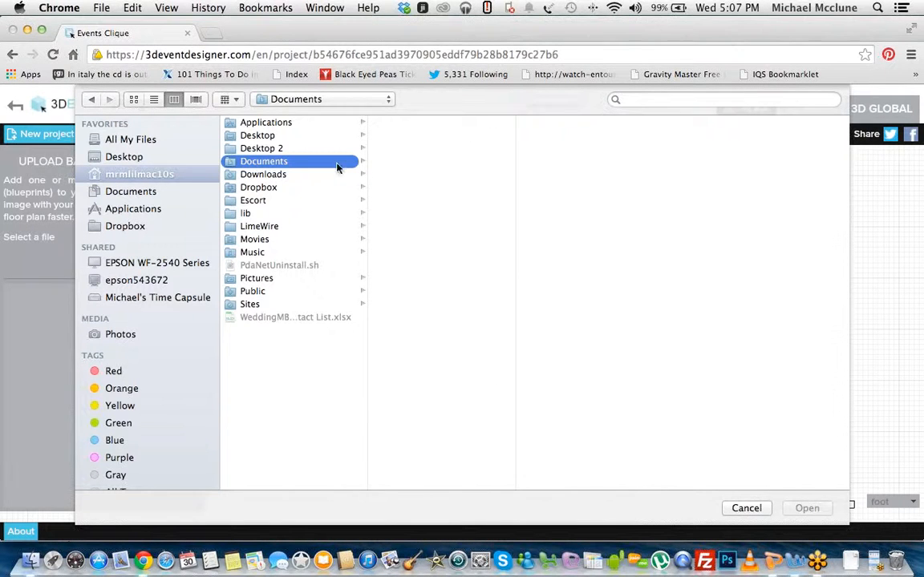
left_click(392, 161)
scroll(562, 305, "down", 3)
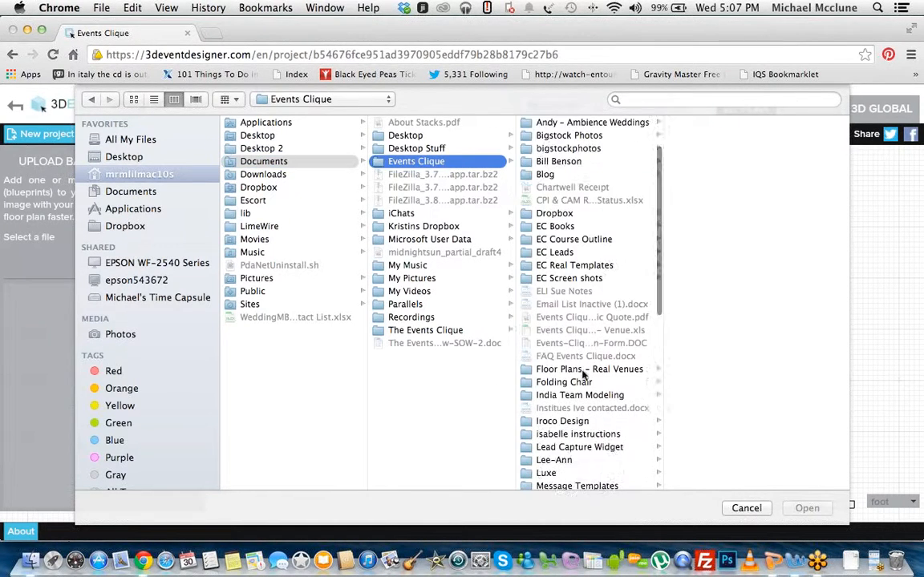
left_click(525, 369)
left_click(726, 149)
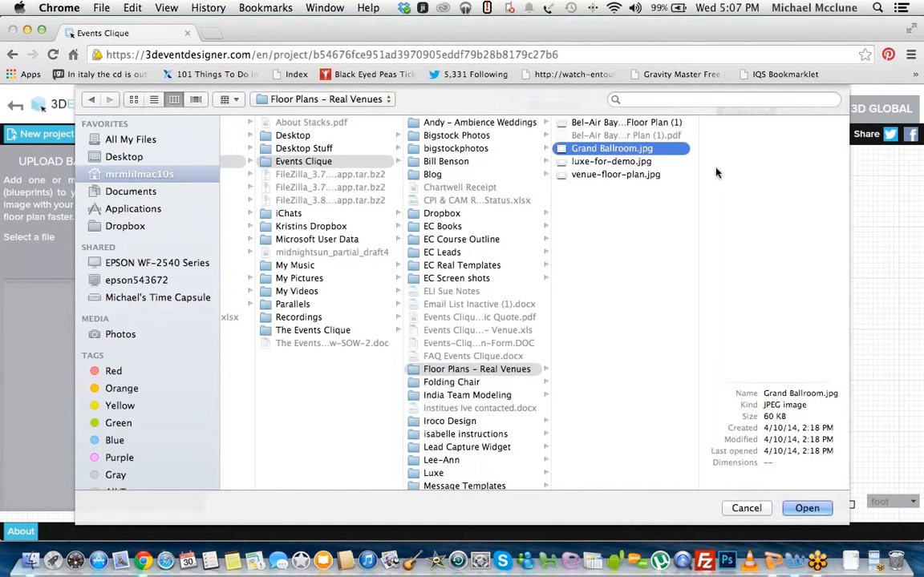
left_click(618, 174)
left_click(806, 509)
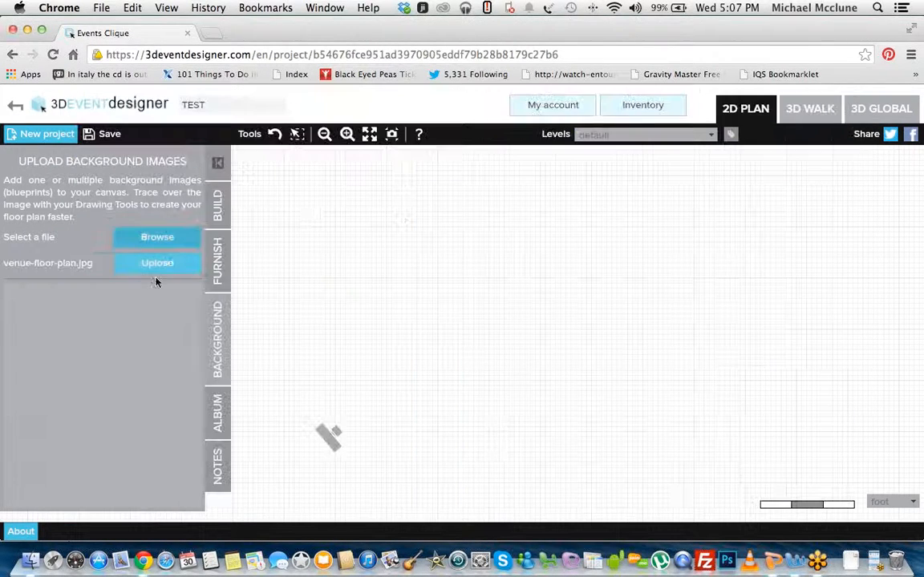
left_click(167, 266)
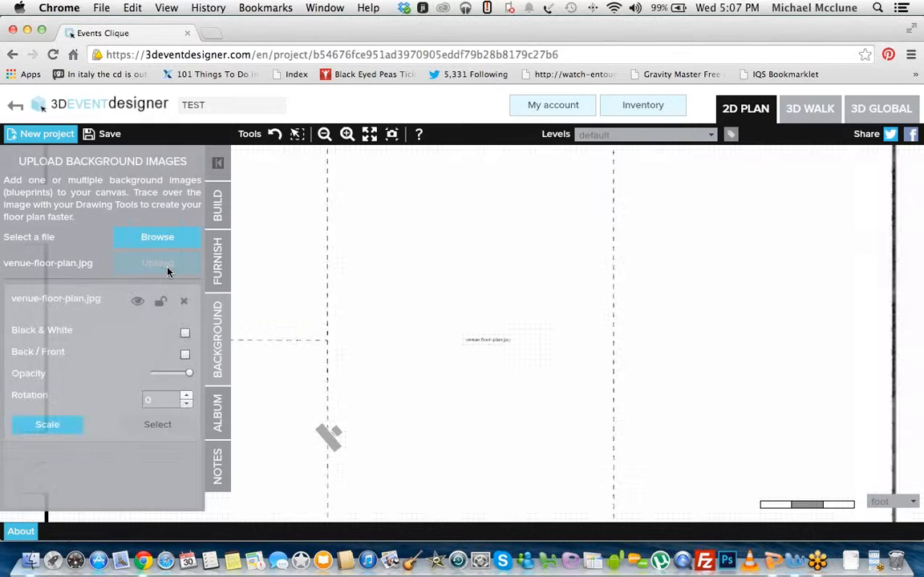
Step: Bring the whole uploaded venue floor plan into view on the canvas
left_click(325, 135)
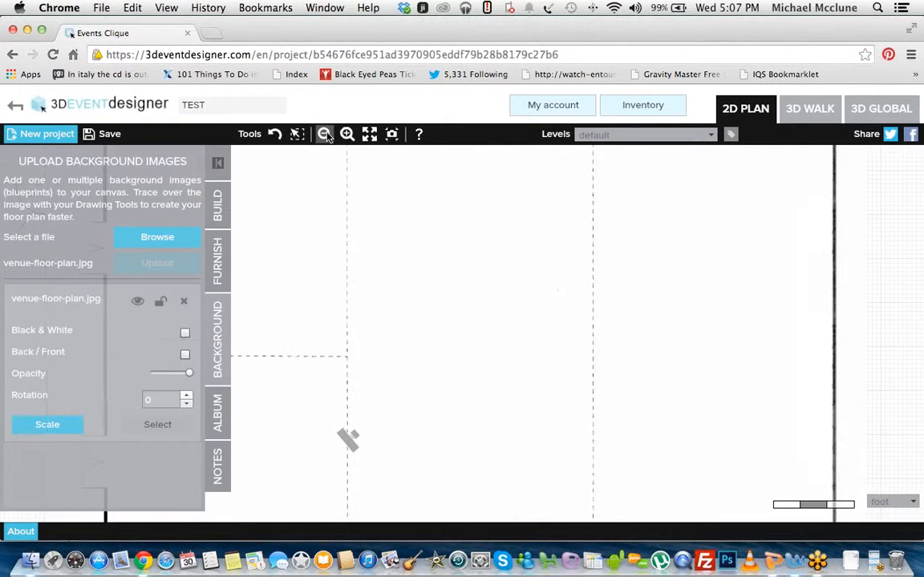
left_click_drag(484, 226, 536, 225)
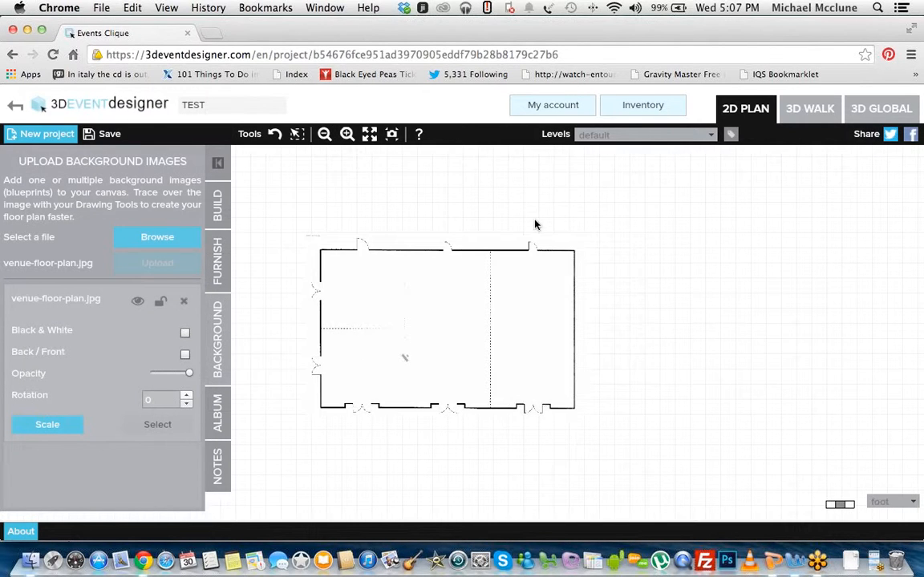
left_click(348, 135)
left_click_drag(407, 191, 373, 175)
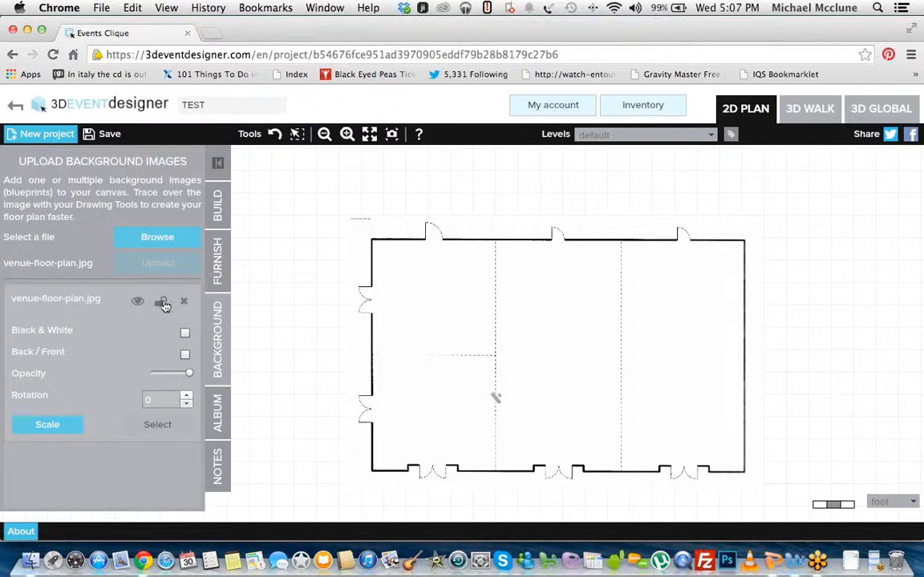
Step: Lock the uploaded venue floor plan in place and start a scale reference line for it
left_click(161, 302)
left_click(64, 431)
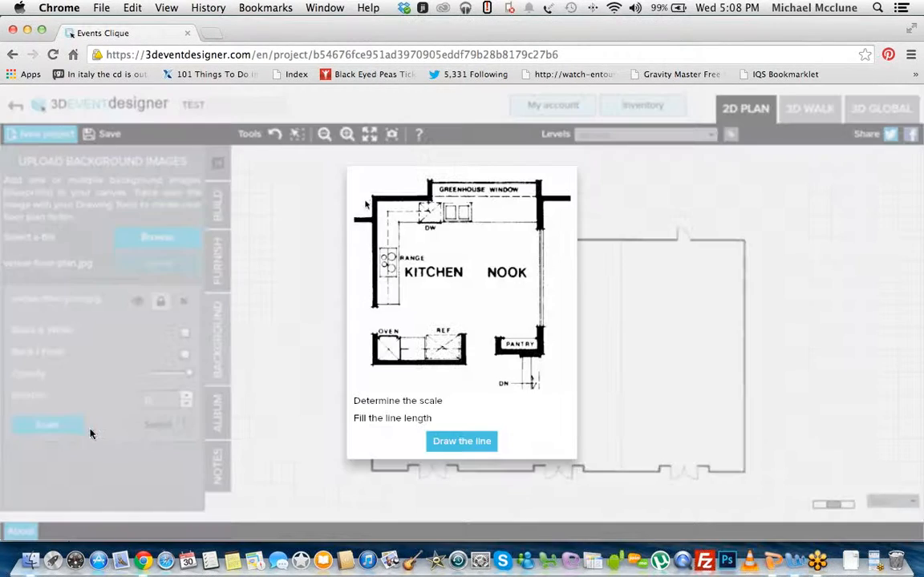
left_click_drag(368, 197, 367, 368)
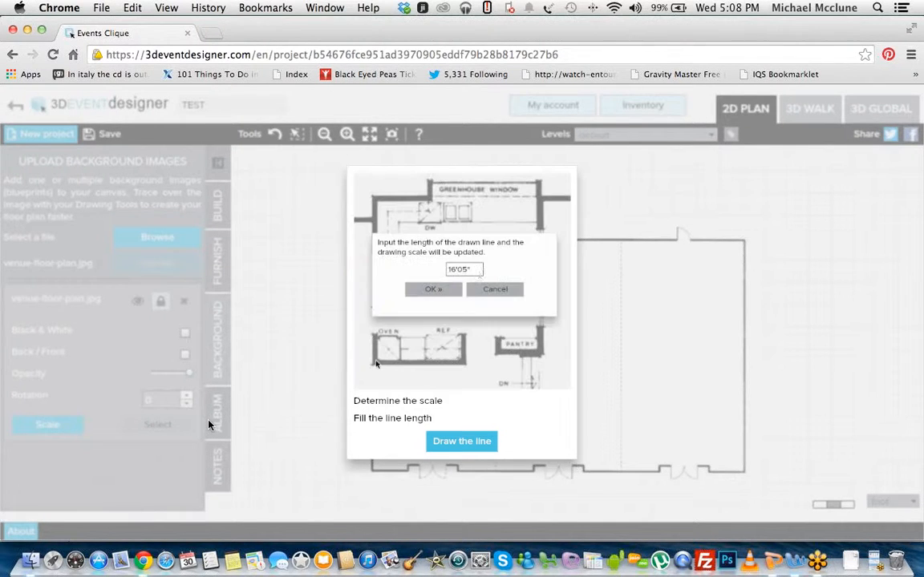
left_click_drag(480, 272, 417, 271)
type("45'00\"")
left_click(455, 292)
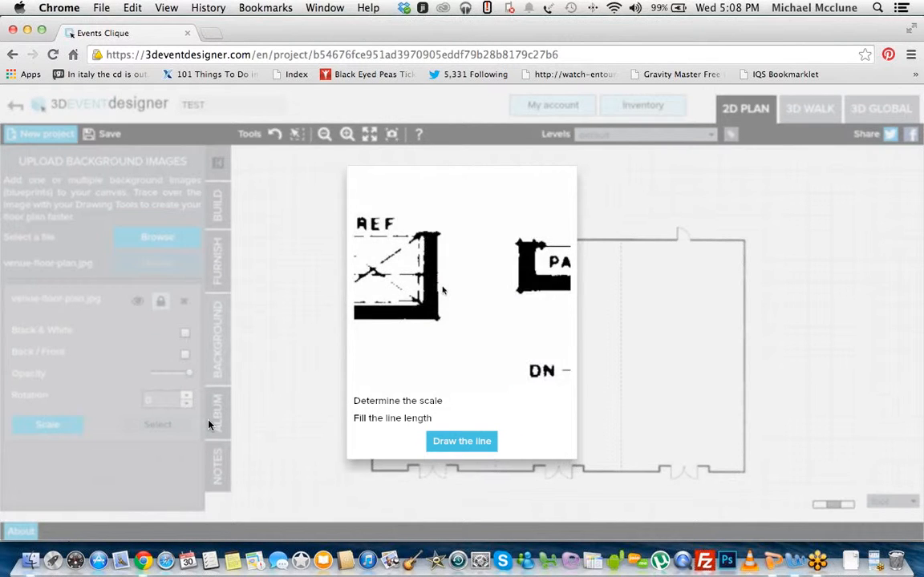
scroll(443, 289, "up", 2)
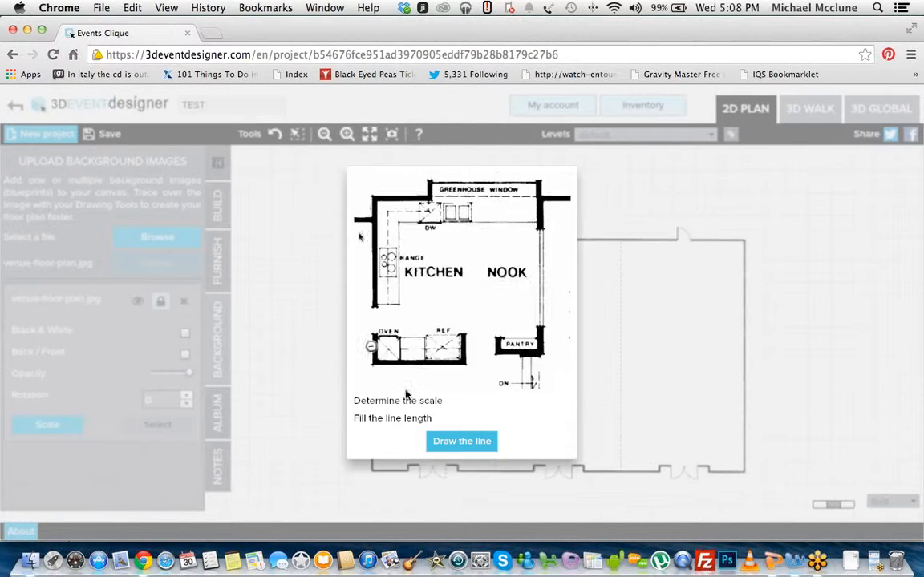
left_click_drag(367, 191, 366, 366)
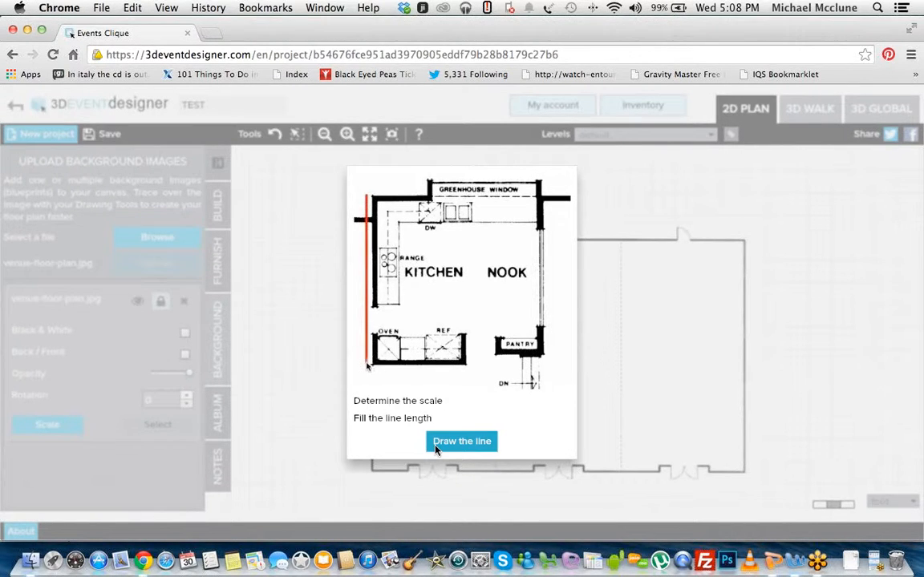
left_click(432, 445)
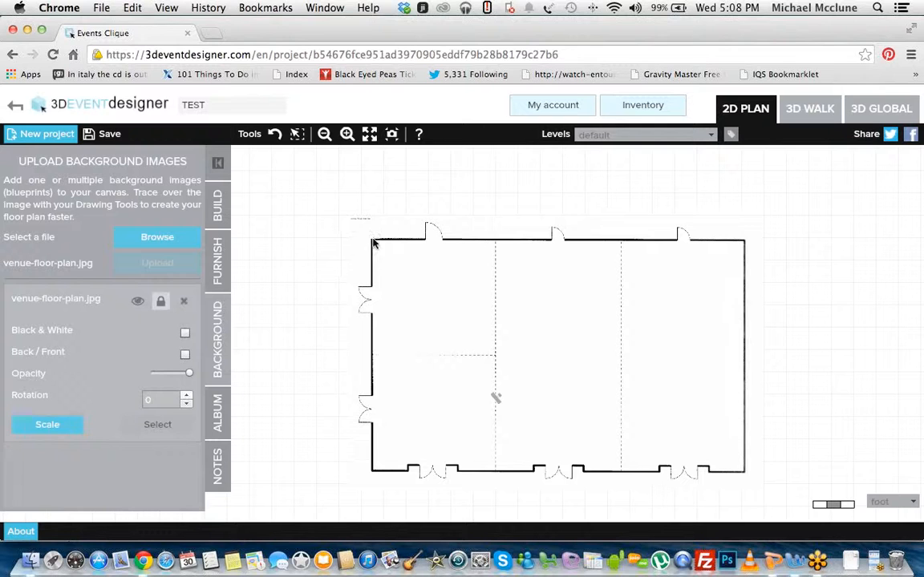
Step: Draw the scale line along the plan's full left-hand wall and set its real length to 50'00"
left_click_drag(372, 244, 372, 472)
left_click(470, 306)
left_click_drag(470, 306, 435, 307)
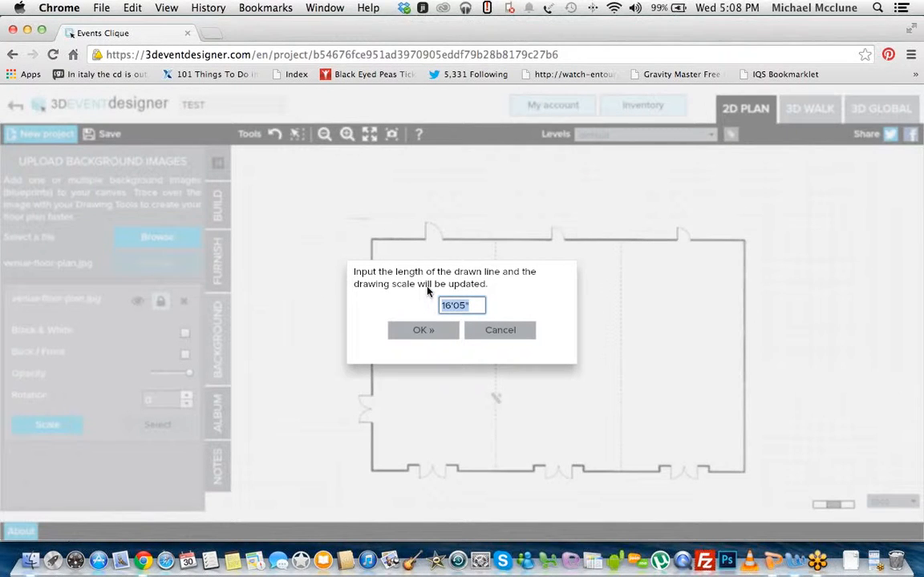
type("50'00\"")
left_click(437, 337)
left_click_drag(351, 230, 349, 190)
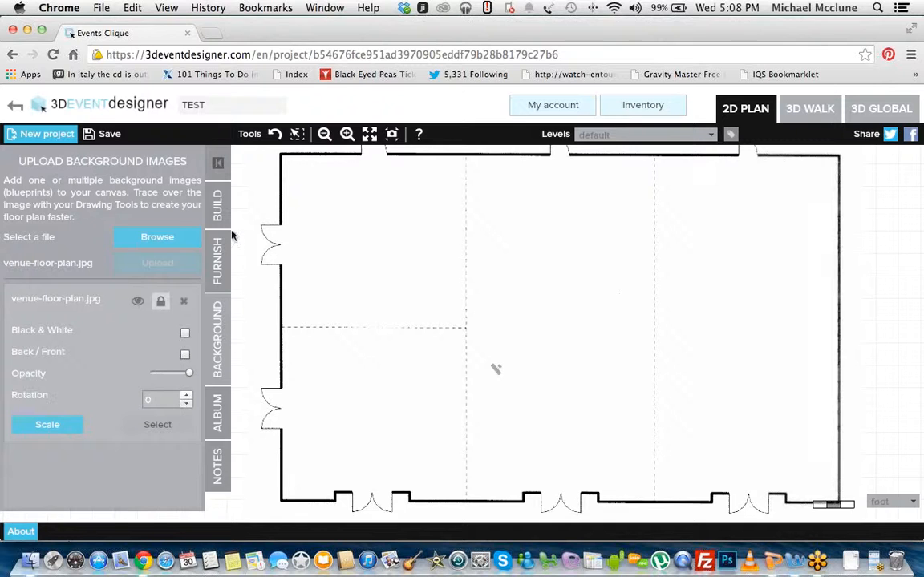
left_click(218, 207)
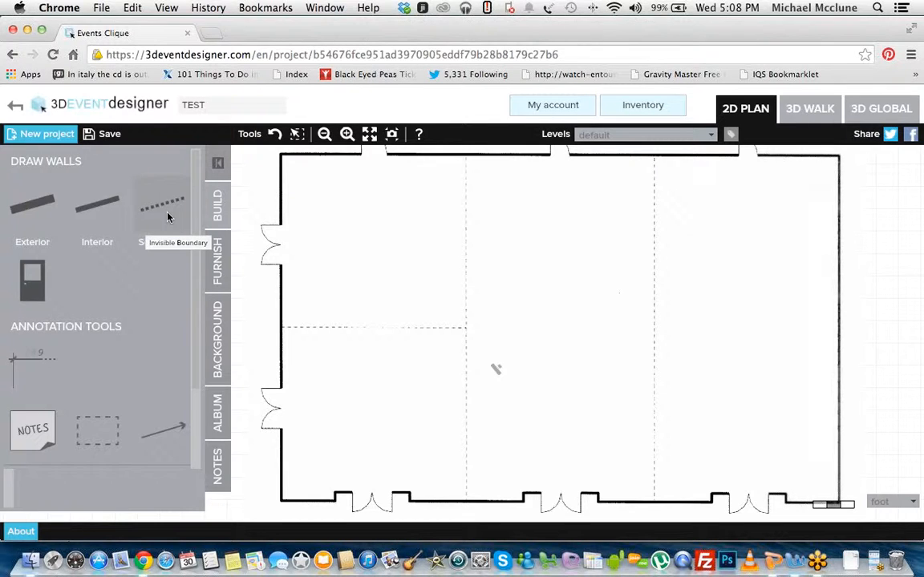
left_click(31, 210)
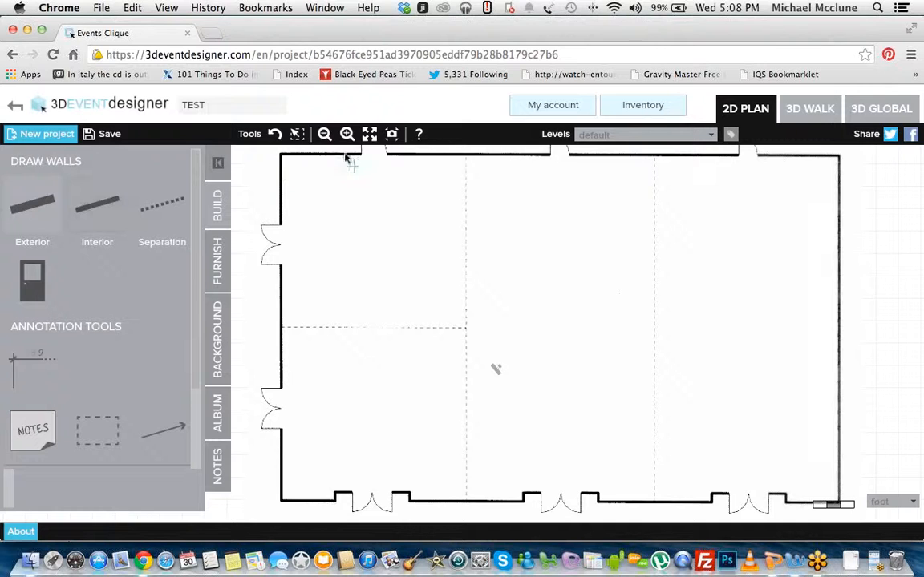
left_click(283, 157)
left_click(282, 503)
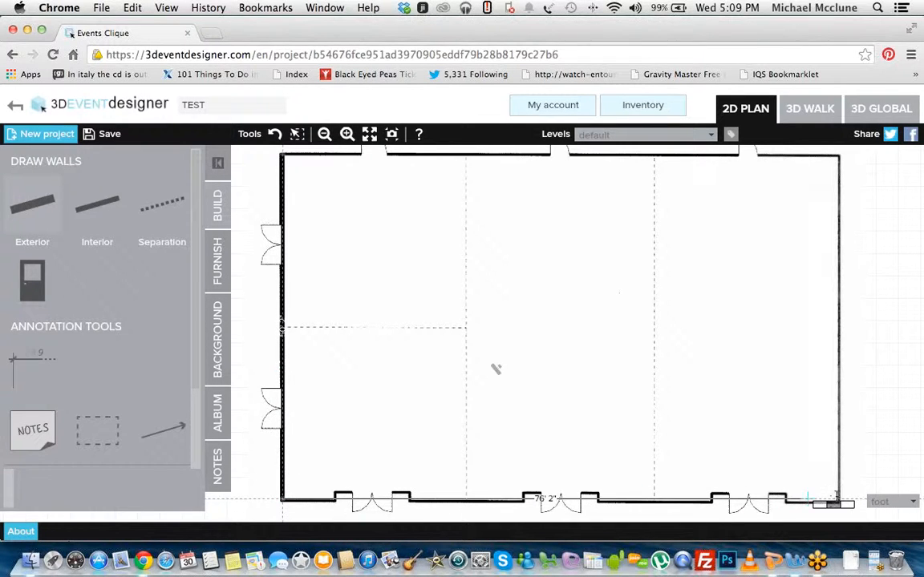
key("Escape")
left_click(281, 316)
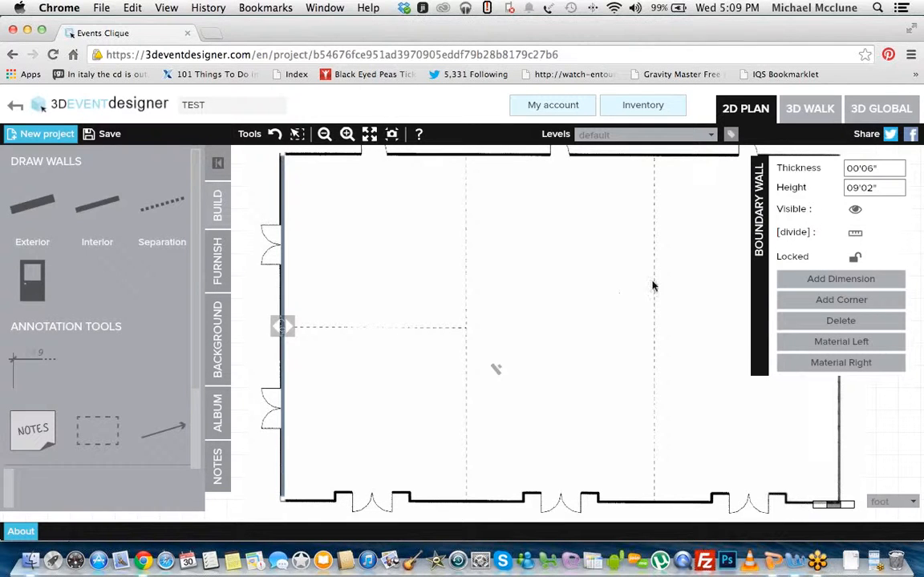
left_click(818, 323)
Step: Trace the venue's outer rectangle with four connected exterior walls, about 81' long and 50' wide, to close the room
left_click(325, 134)
left_click_drag(500, 286, 503, 270)
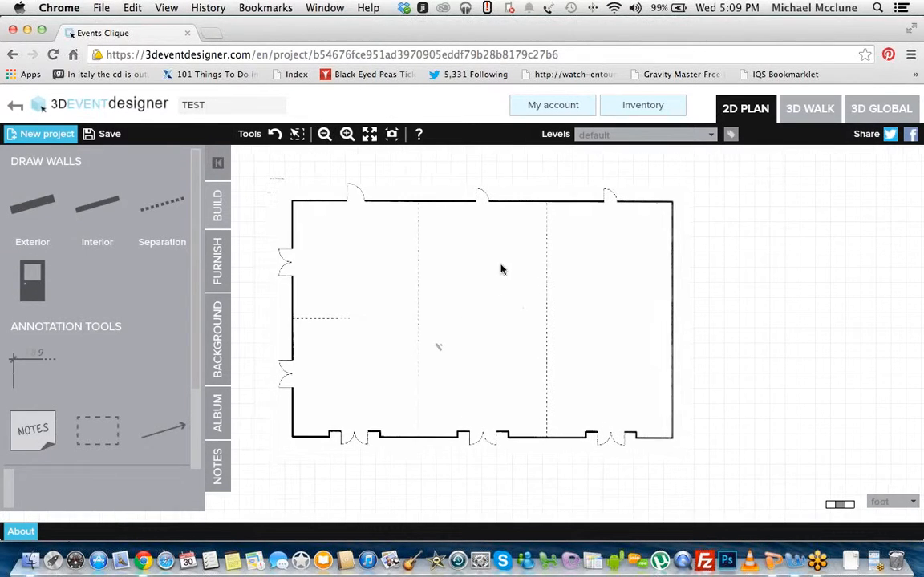
left_click(40, 212)
left_click(292, 202)
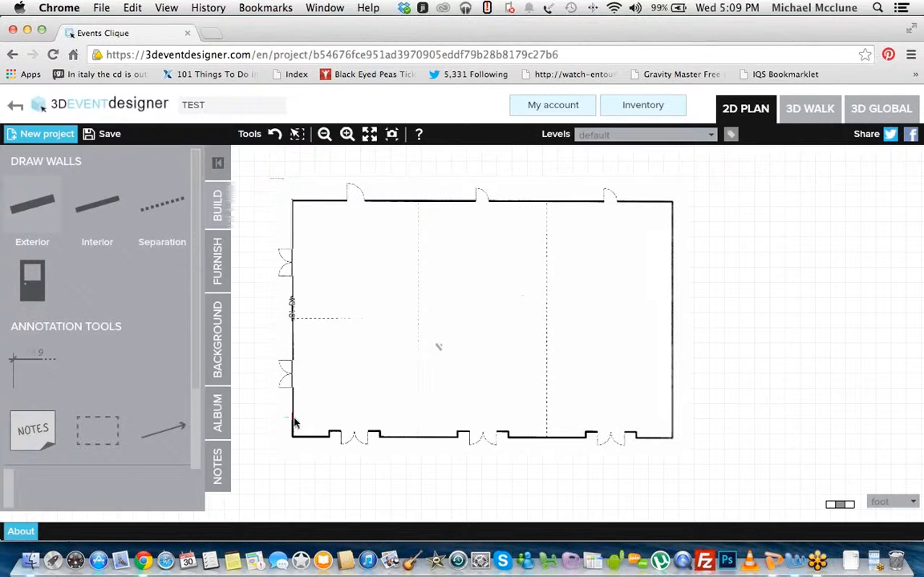
left_click(292, 435)
left_click(673, 437)
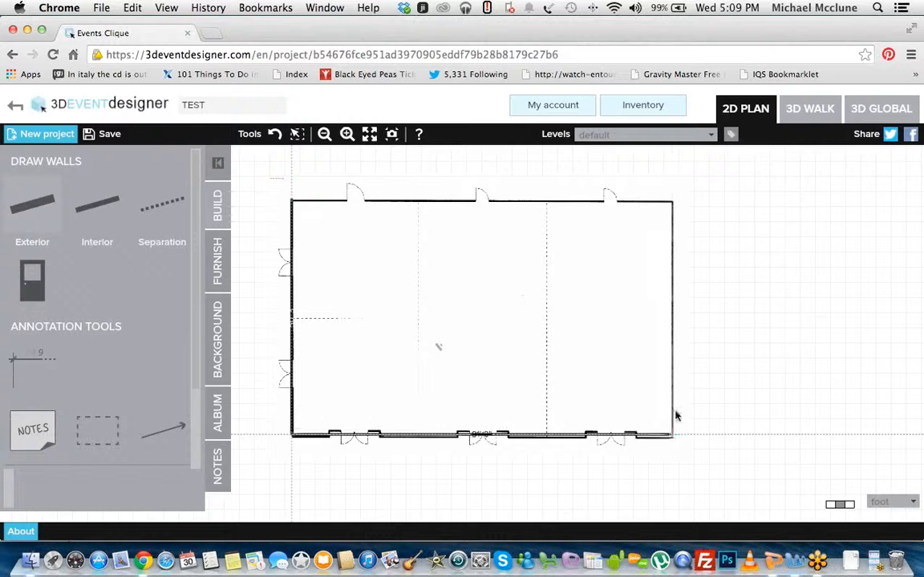
left_click(672, 203)
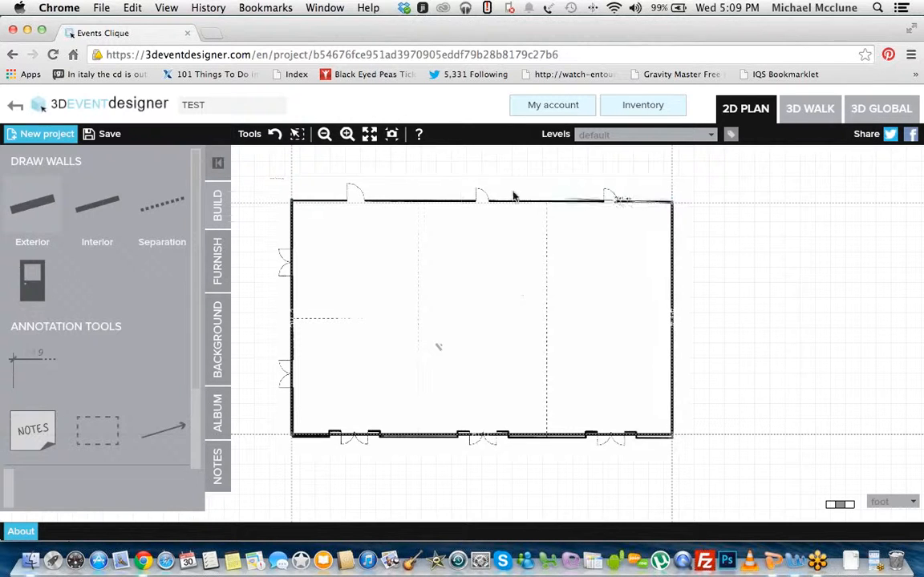
left_click(292, 202)
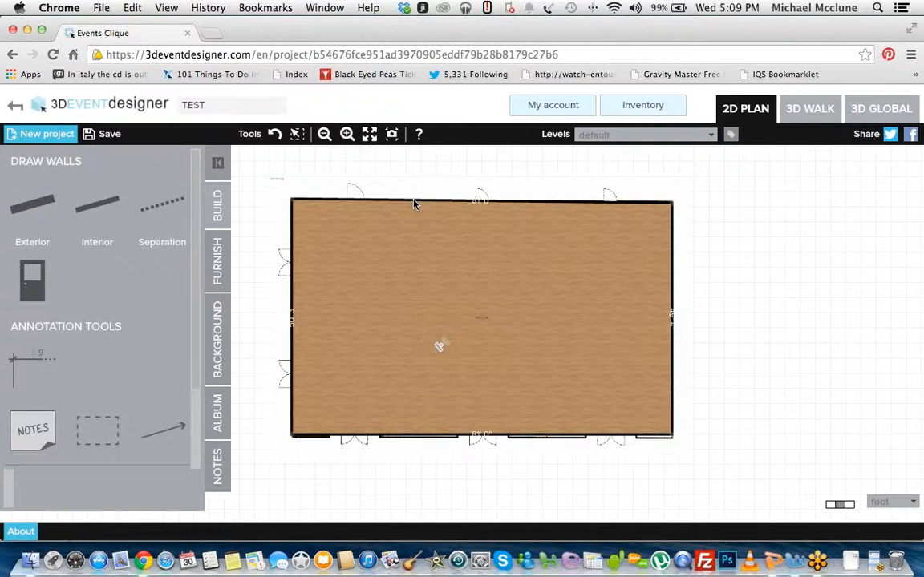
Step: Align the room's upper wall and both upper corners with the background plan, for side walls about 49'8" long
left_click(476, 202)
mouse_move(481, 201)
left_mouse_down()
mouse_move(481, 222)
mouse_move(481, 203)
left_mouse_up()
left_click(355, 239)
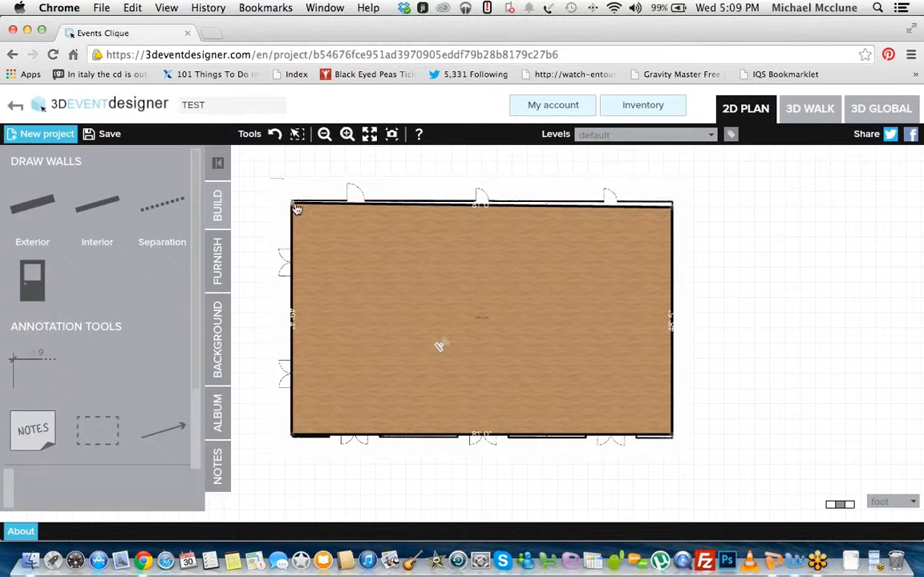
left_click_drag(295, 205, 292, 201)
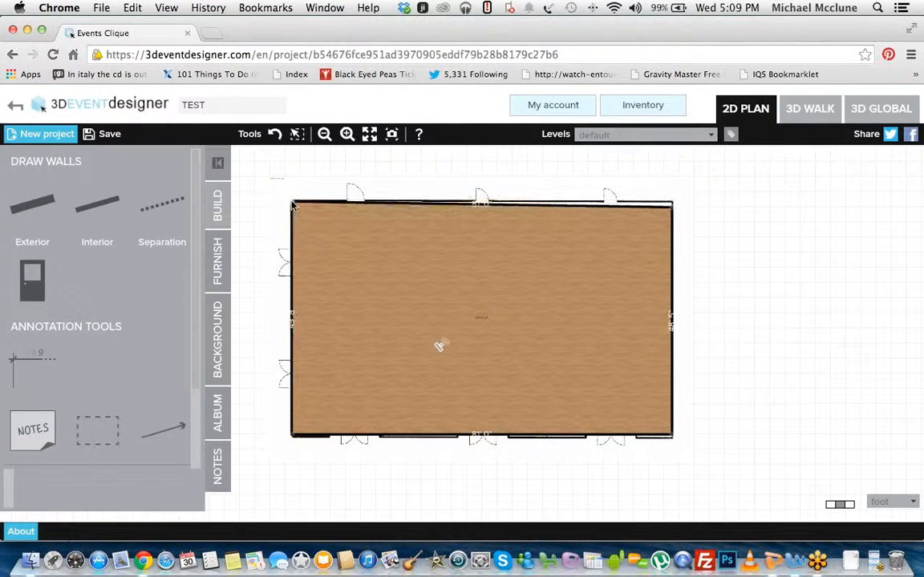
left_click_drag(673, 210, 673, 206)
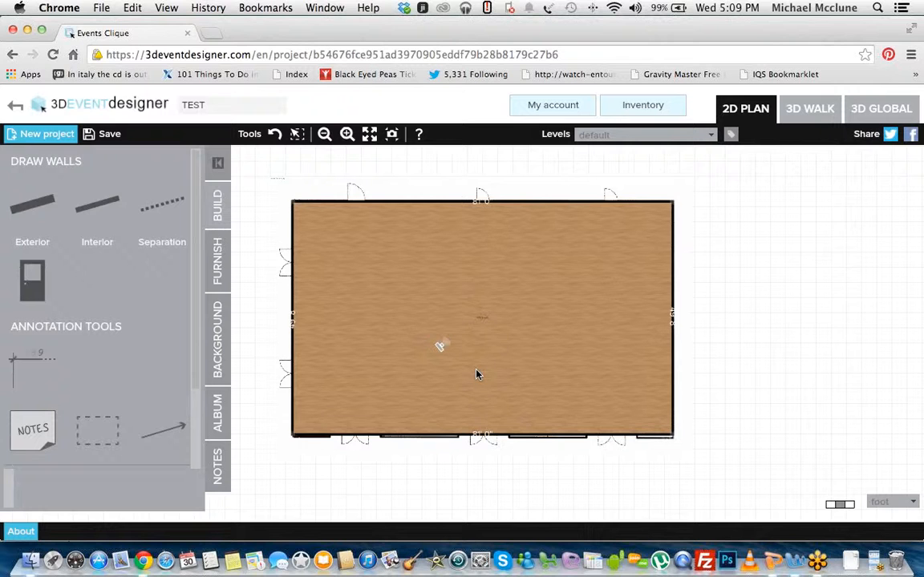
Step: Name the traced room "Main Balroom" using the boundary properties of its area label
left_click(347, 134)
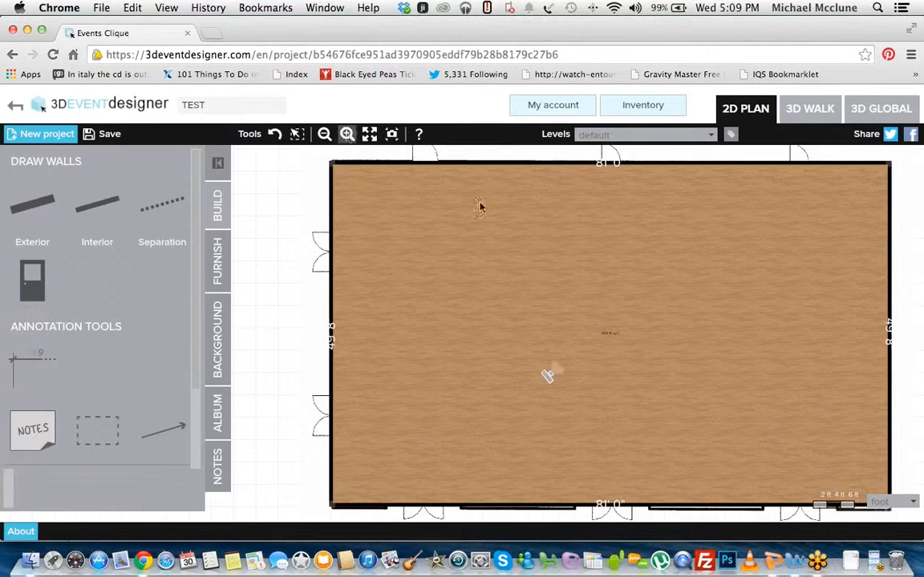
left_click(348, 134)
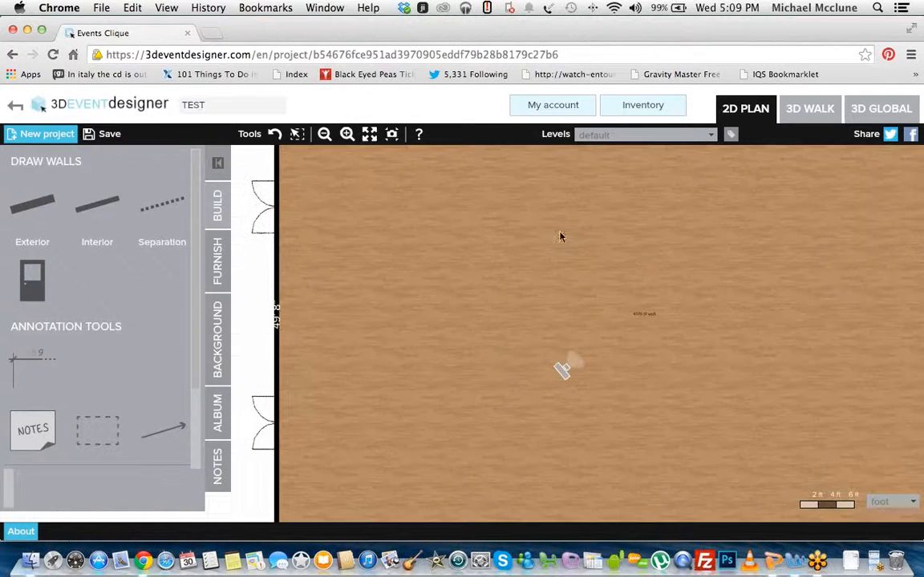
left_click(348, 134)
left_click(348, 135)
left_click(348, 135)
left_click_drag(607, 275, 554, 266)
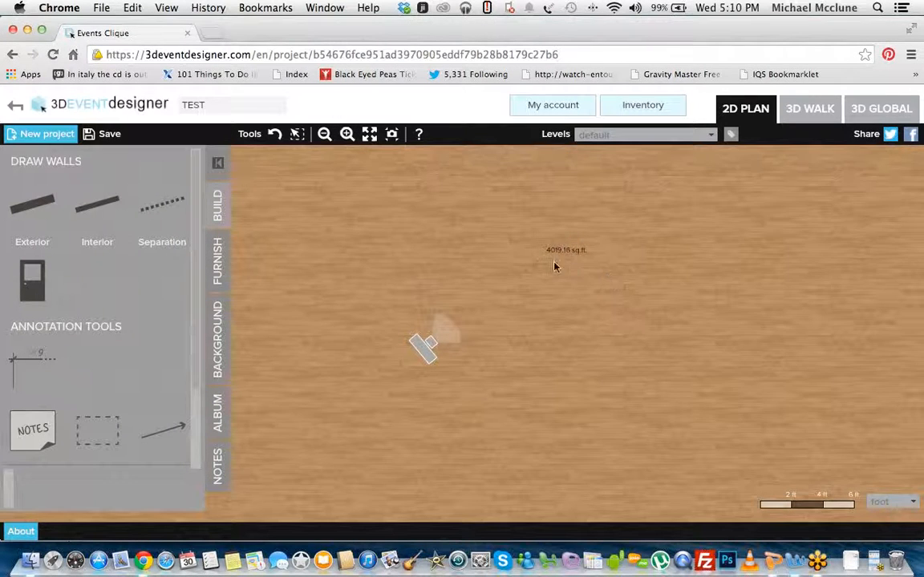
left_click(573, 254)
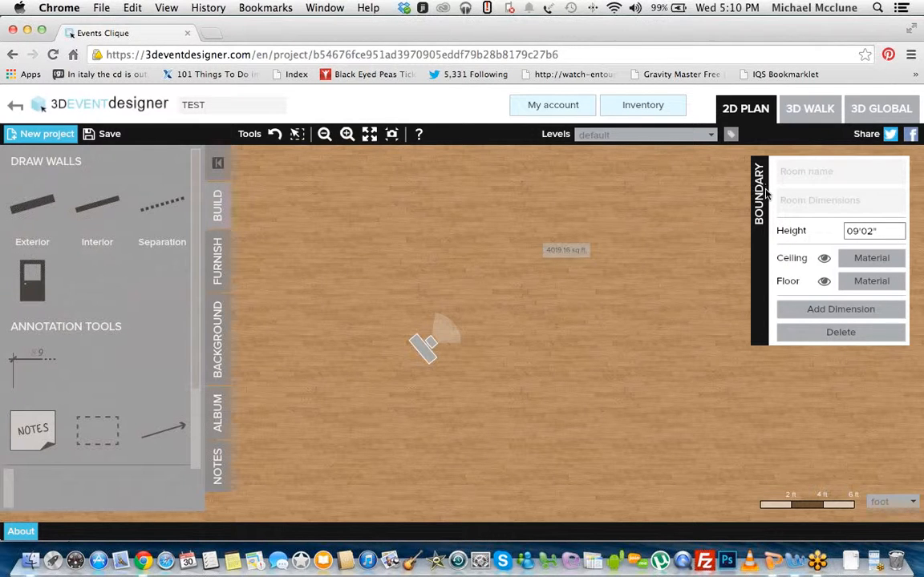
left_click(814, 172)
type("Main Ballroom")
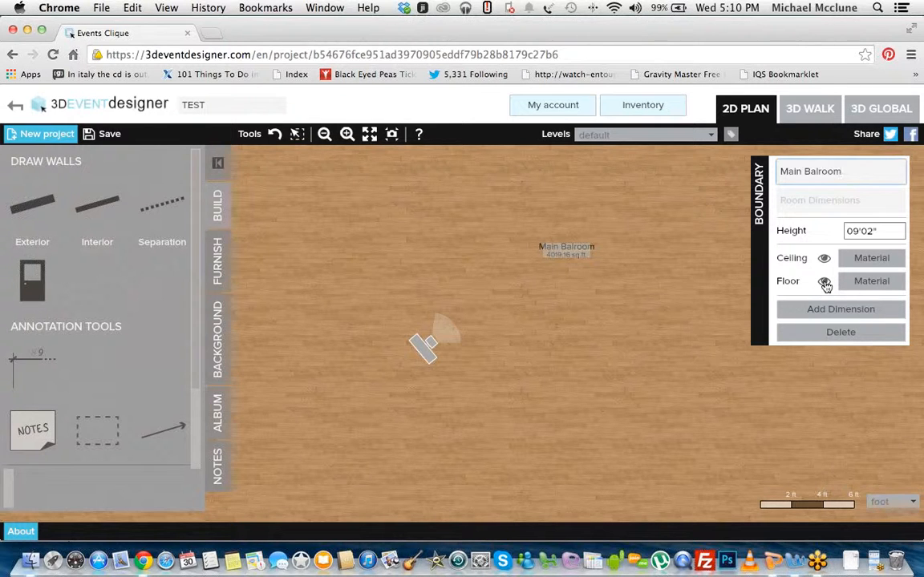
Step: Hide and restore the room's floor to reveal the background plan underneath
left_click(824, 282)
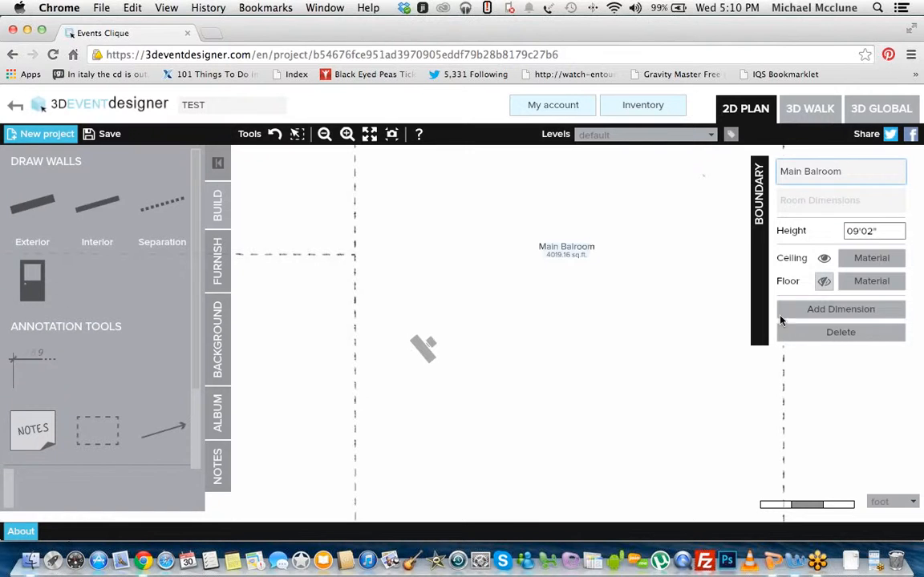
left_click(822, 282)
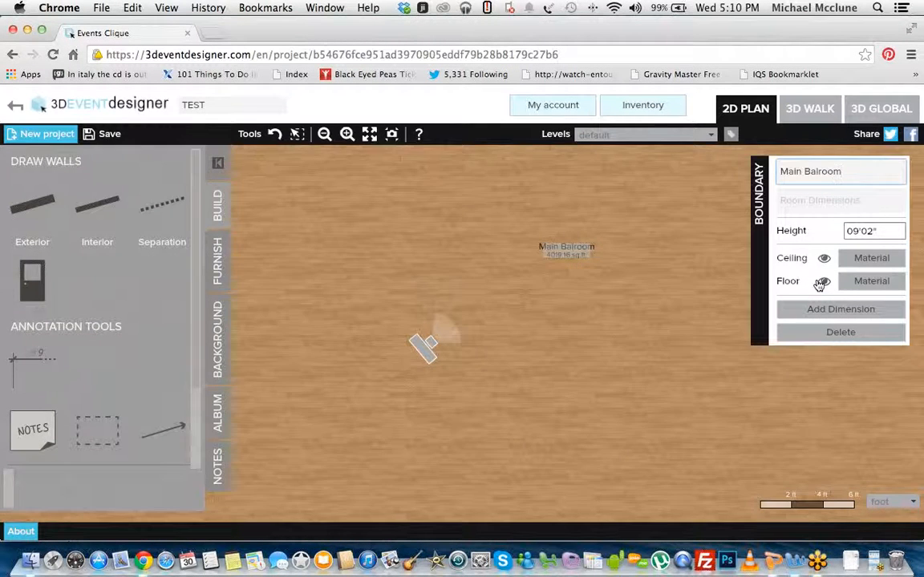
left_click(824, 282)
left_click(824, 285)
Step: Open the floor material choices for the Main Balroom and show the Carpet / PVC category
left_click(328, 134)
left_click(330, 136)
left_click(491, 245)
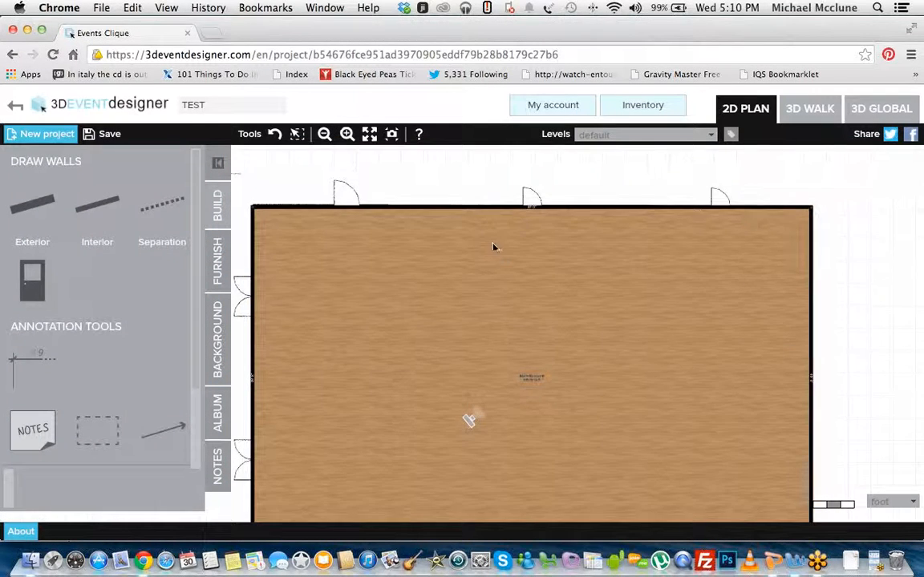
left_click_drag(536, 373, 541, 333)
left_click(538, 342)
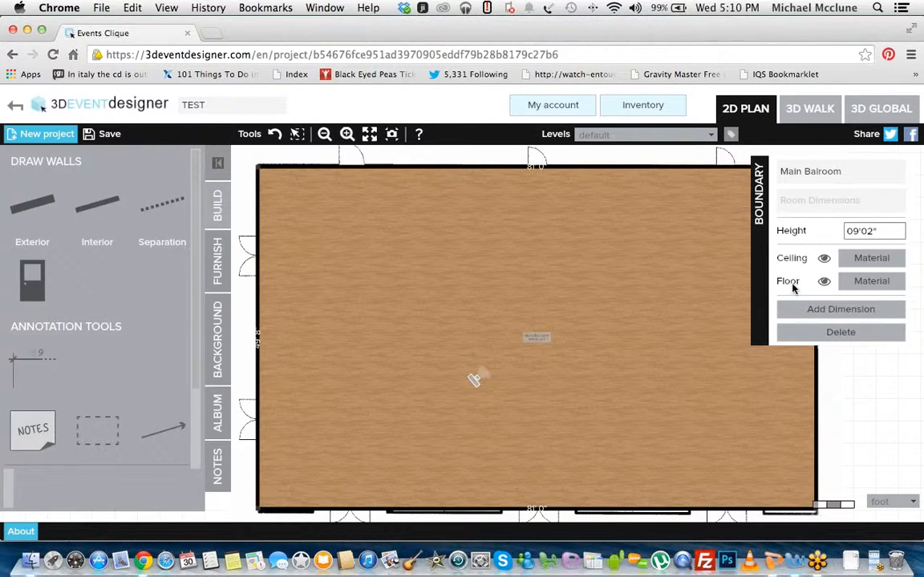
left_click(881, 287)
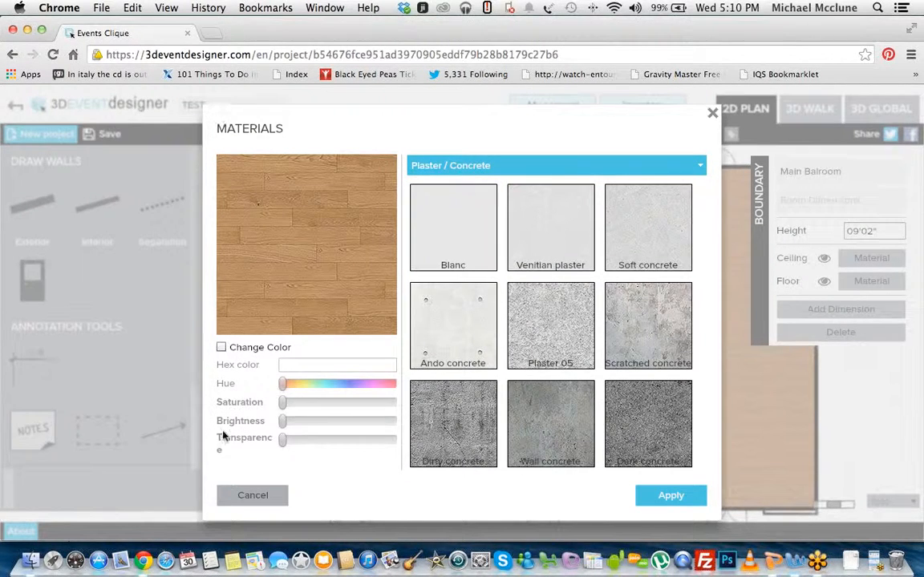
left_click(694, 165)
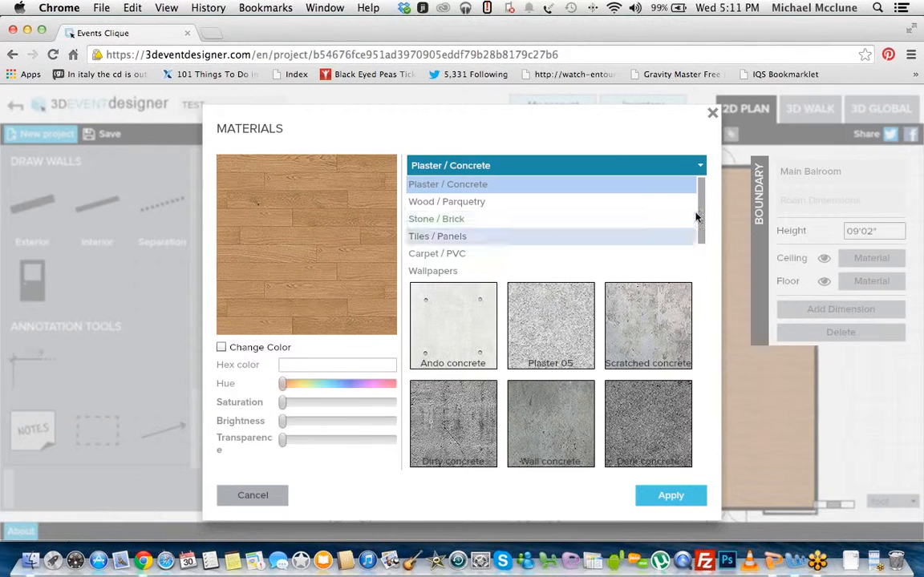
scroll(698, 237, "down", 1)
scroll(698, 237, "down", 2)
scroll(627, 184, "up", 3)
scroll(693, 233, "down", 3)
left_click(474, 201)
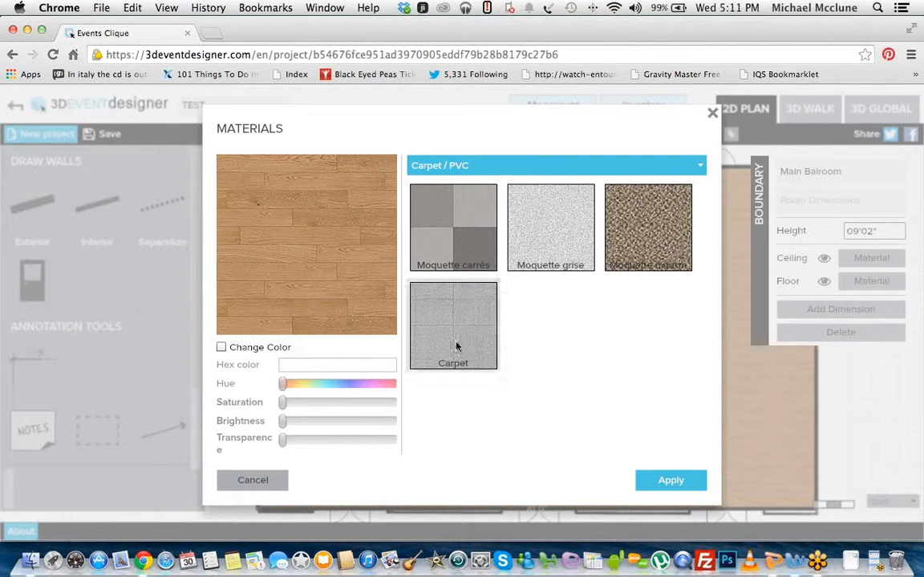
Step: Apply the brown Moquette carpet to the Main Balroom floor, recoloured blue with hex colour 4091BF
left_click(645, 234)
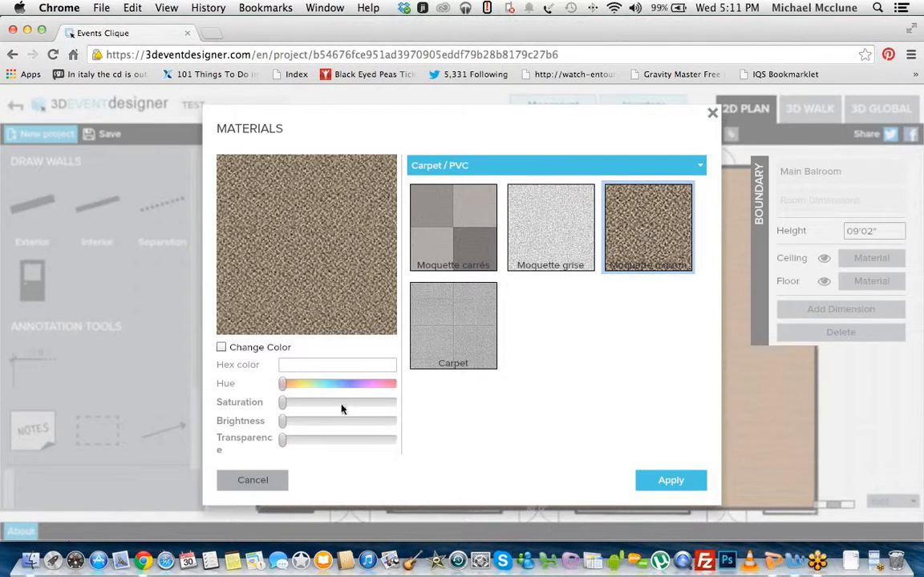
left_click(222, 347)
mouse_move(340, 385)
left_mouse_down()
mouse_move(291, 386)
mouse_move(392, 385)
mouse_move(302, 386)
mouse_move(354, 386)
mouse_move(345, 386)
left_mouse_up()
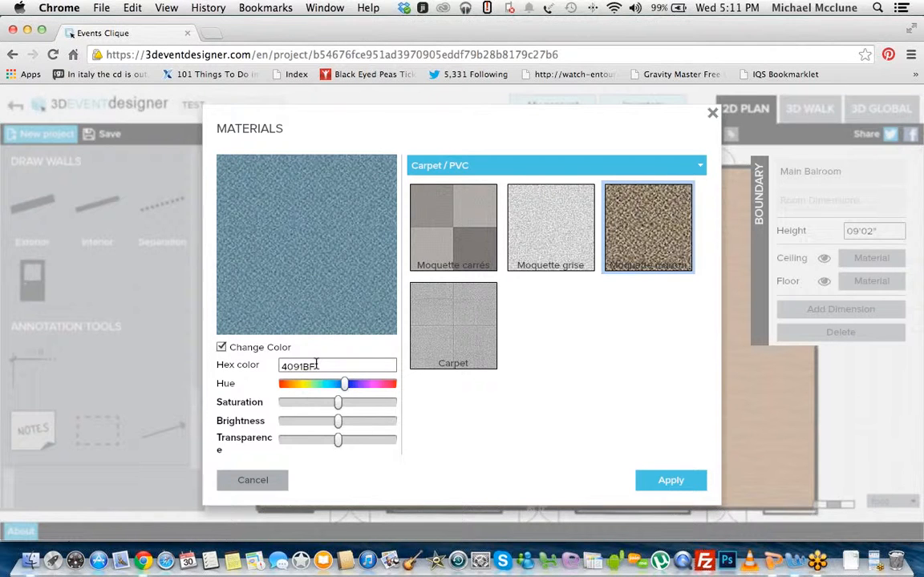
left_click(317, 366)
left_click(678, 480)
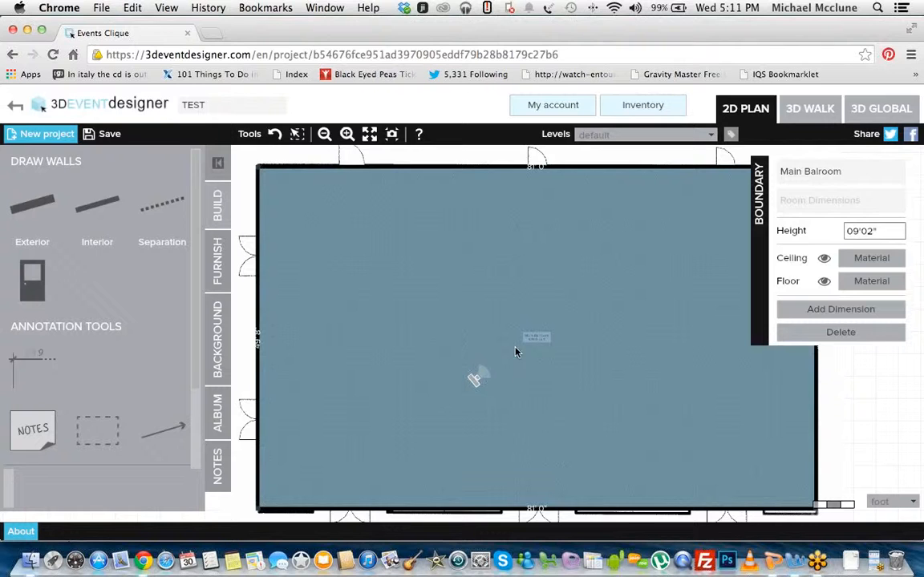
Step: Look at the recoloured floor in the 3D walk view, return to the 2D plan and check the room's boundary properties
left_click(811, 111)
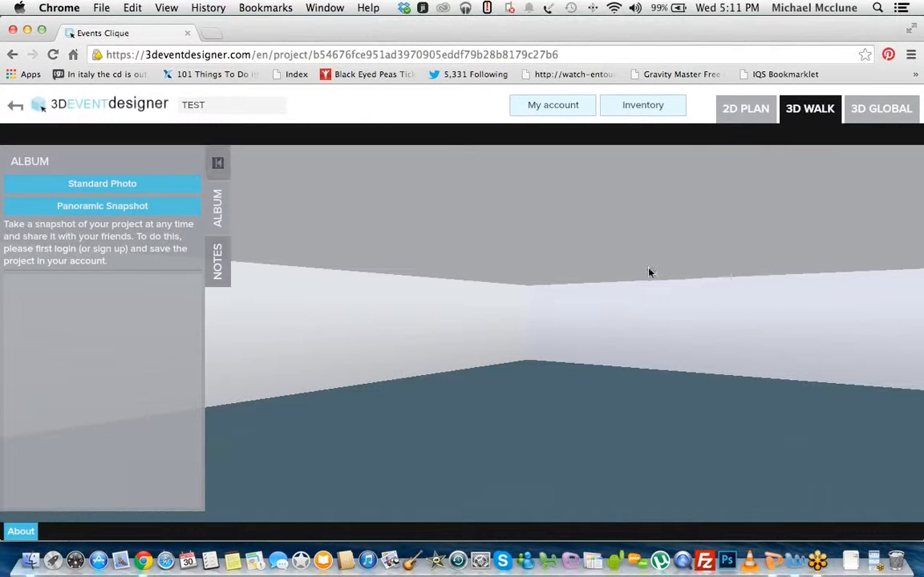
left_click_drag(651, 271, 726, 277)
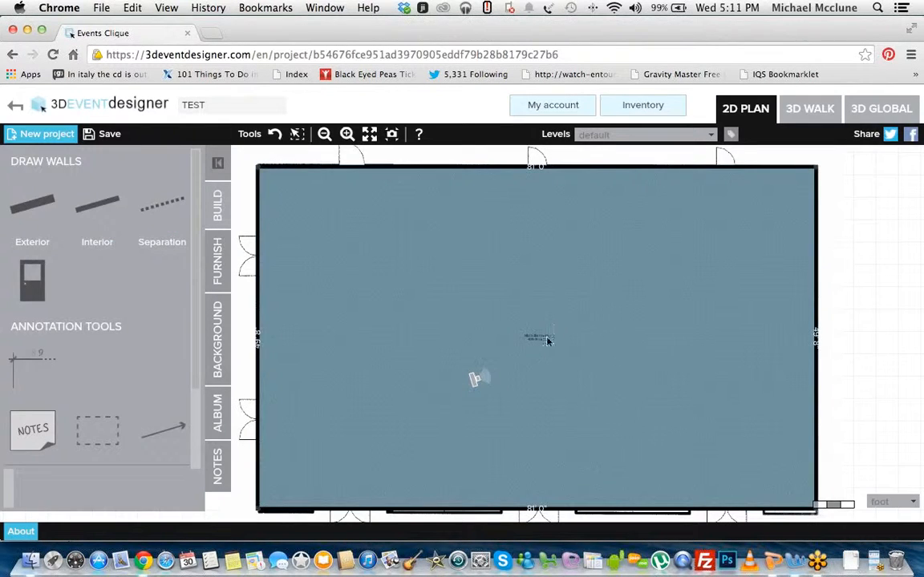
left_click(539, 337)
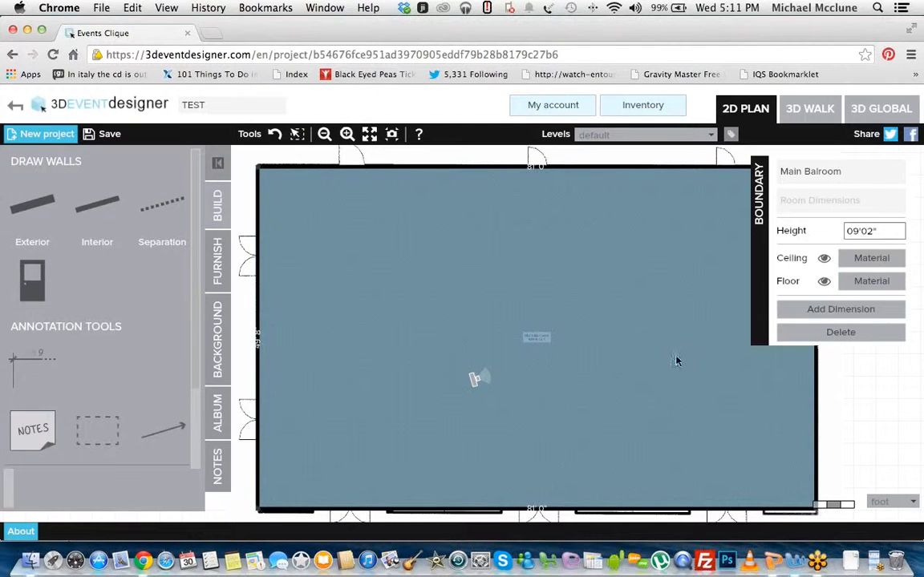
left_click(639, 294)
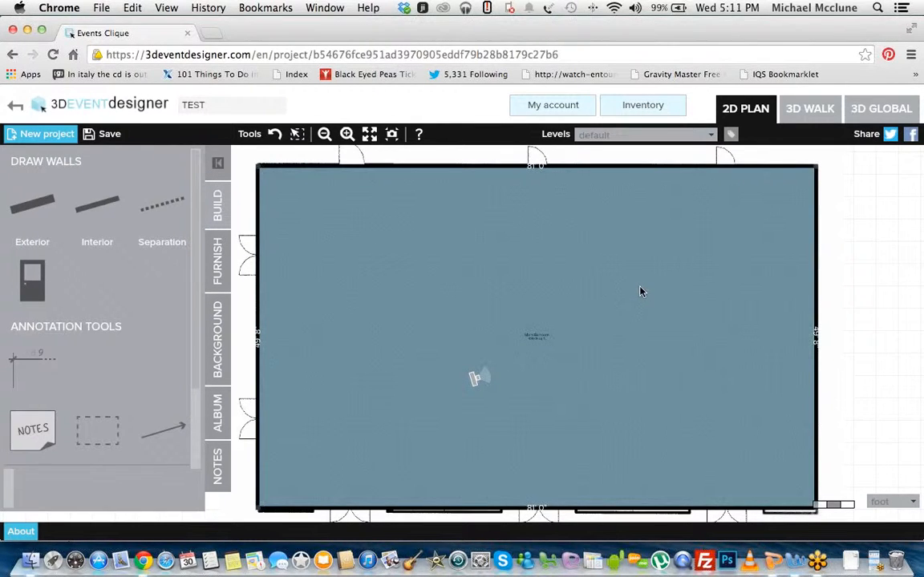
Step: Apply the Red brick 2 material from Stone / Brick to the right boundary wall, keeping the option to apply to all surfaces
left_click(816, 317)
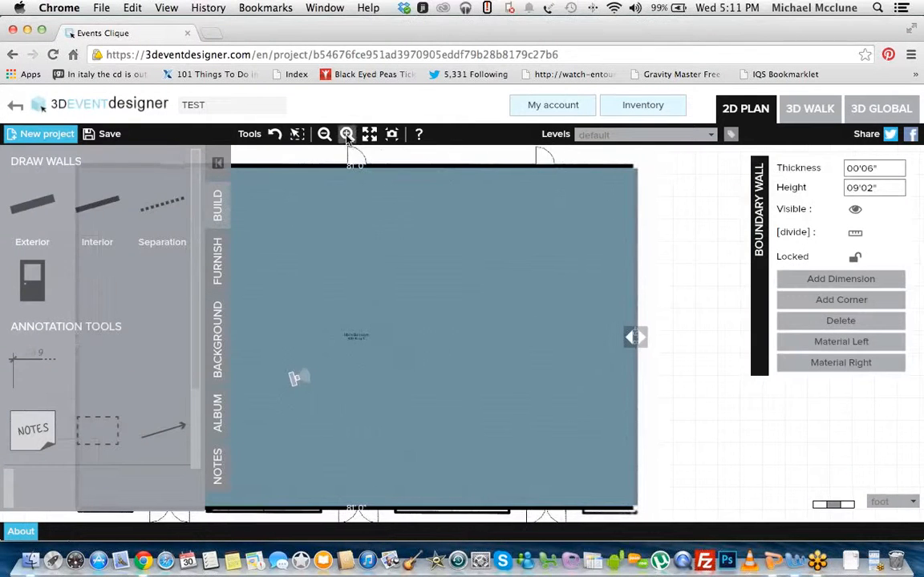
left_click(346, 135)
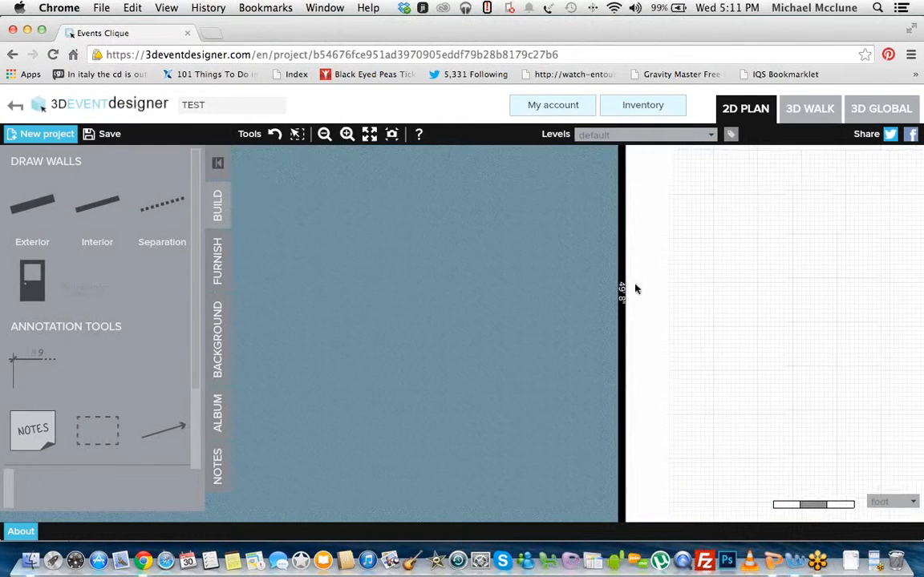
left_click(621, 295)
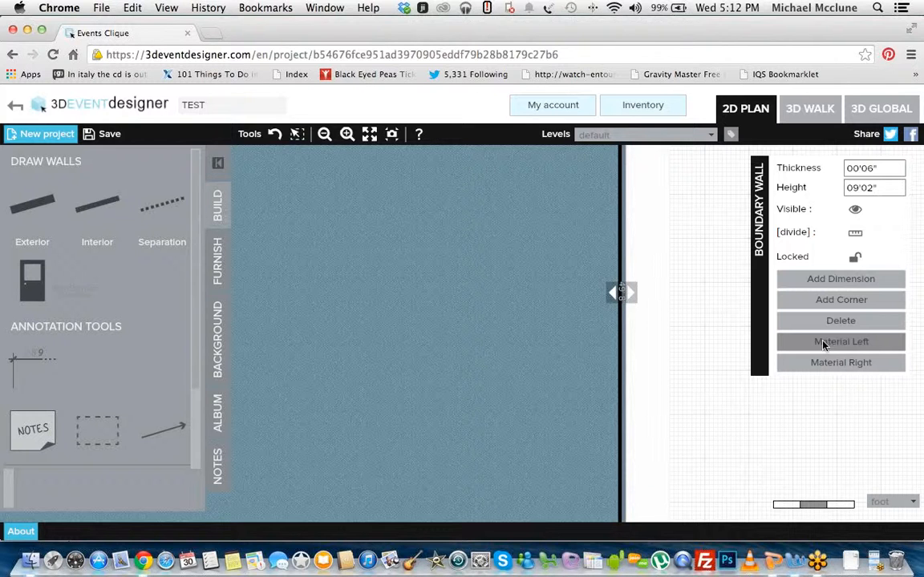
left_click(818, 348)
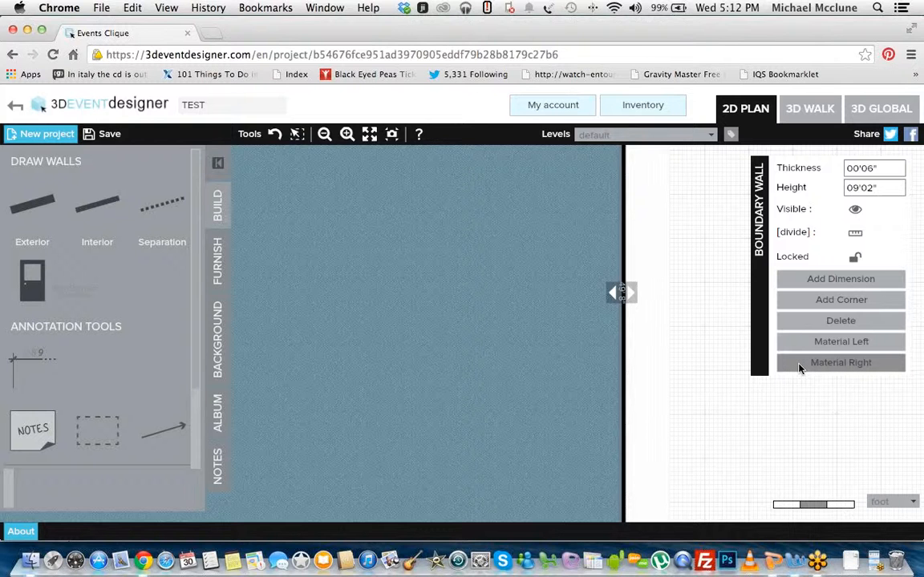
left_click(800, 367)
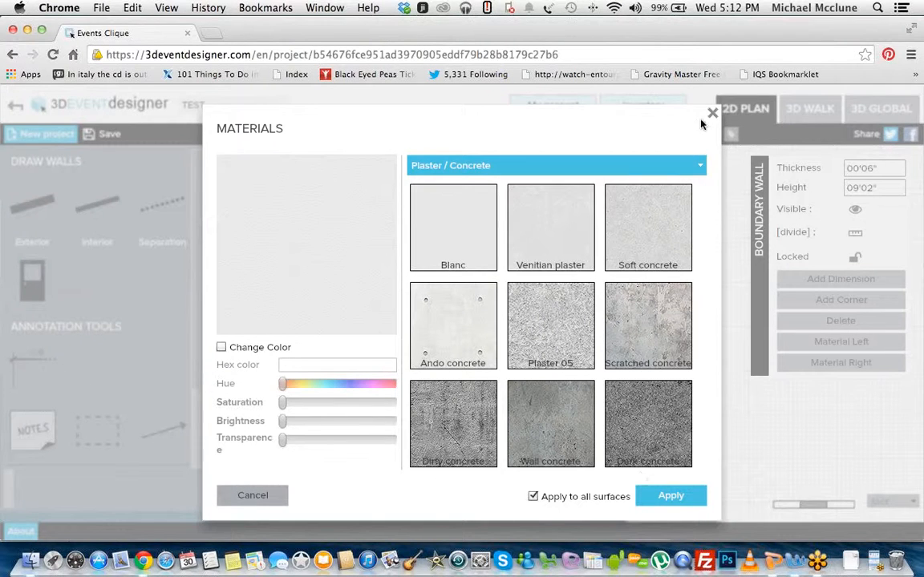
left_click(659, 166)
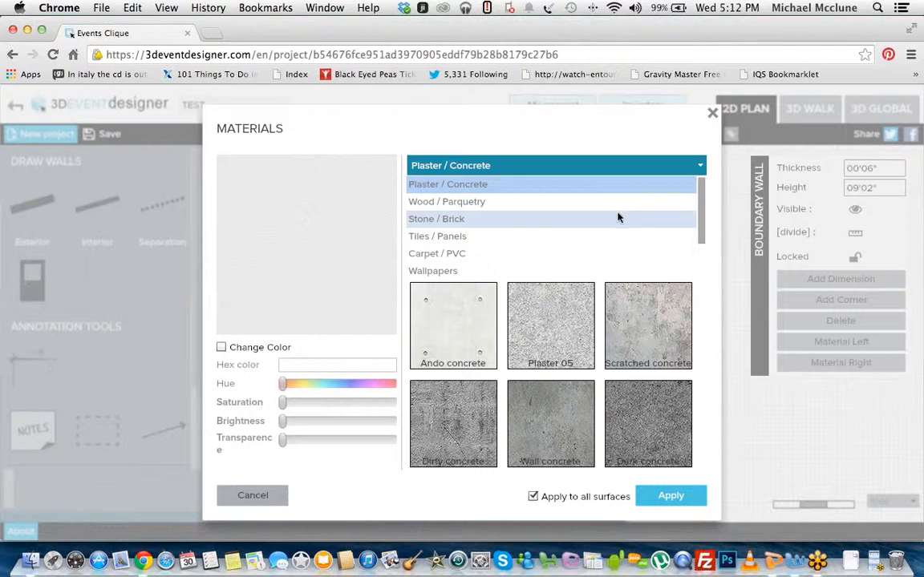
left_click(574, 220)
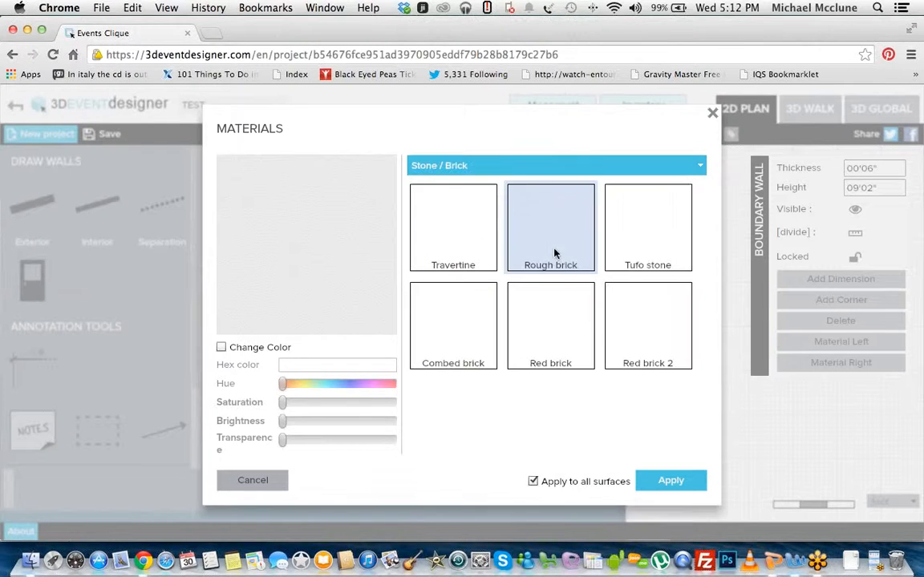
left_click(649, 319)
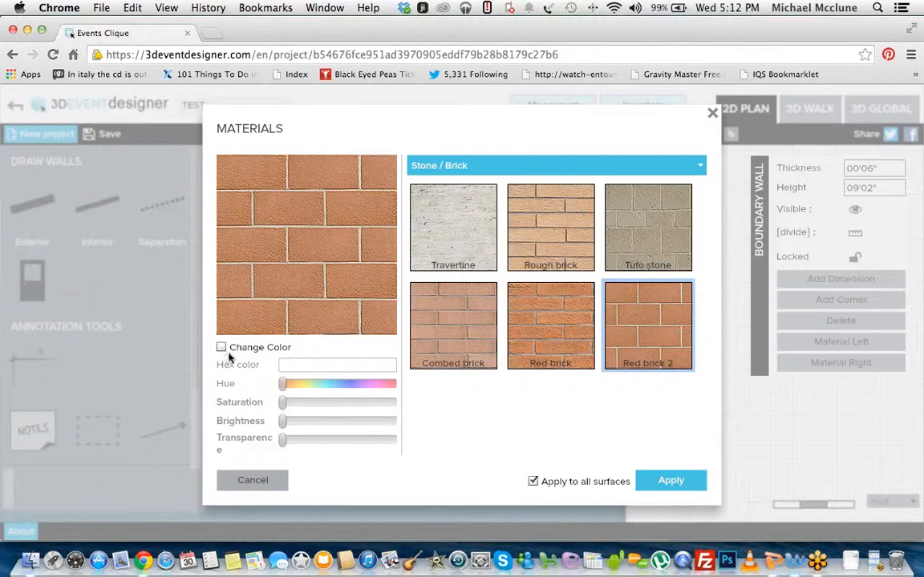
left_click(686, 478)
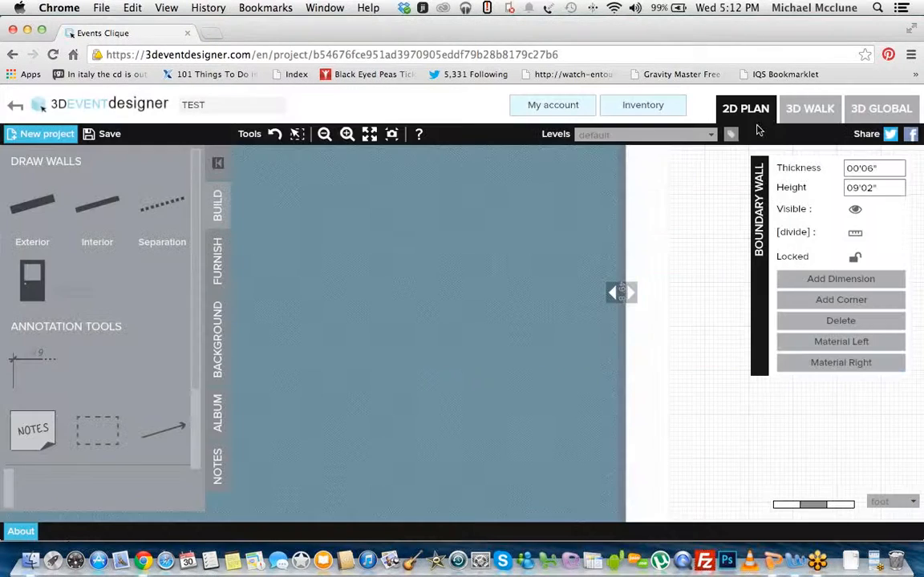
Step: Walk through the room in 3D to examine the brick wall from closer up, and return to the 2D plan
left_click(798, 114)
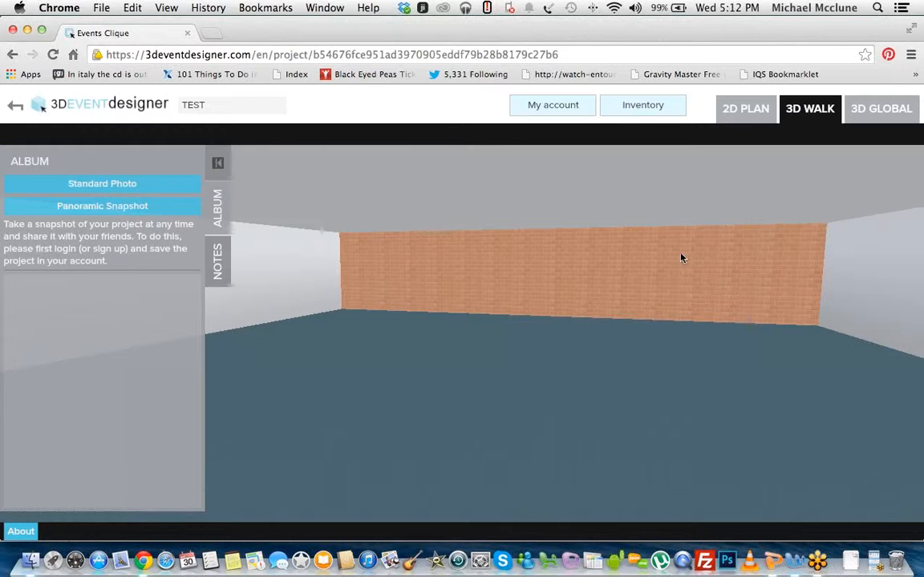
key("Up")
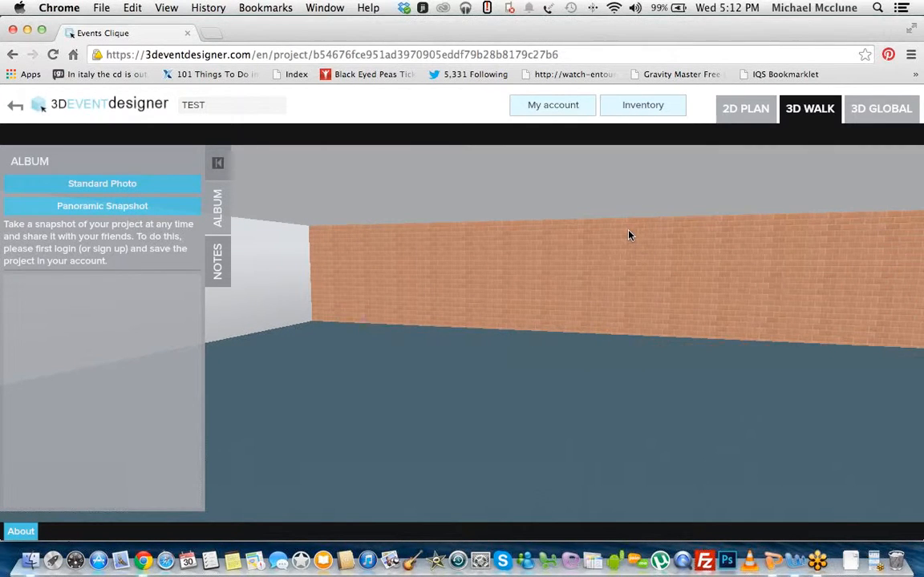
key("Left")
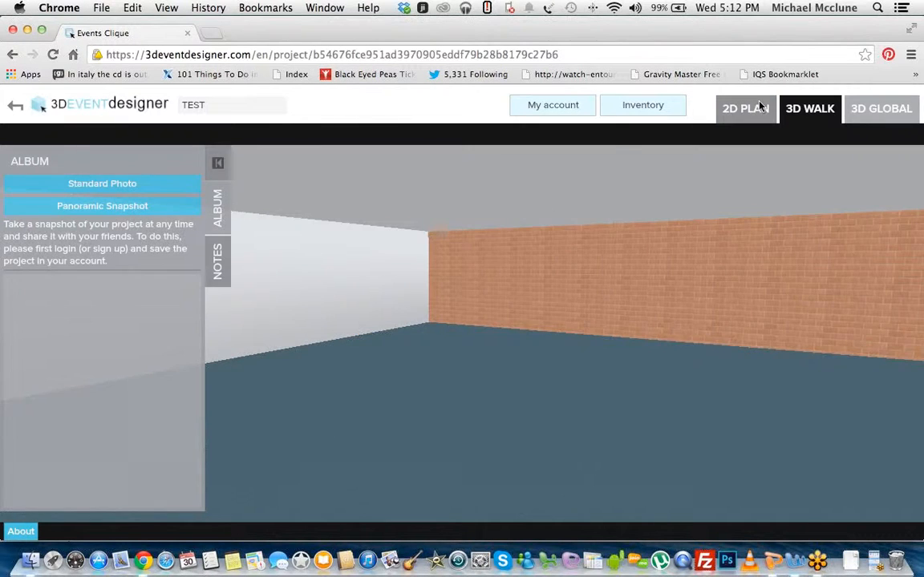
left_click(760, 106)
Step: Place a Horizontal Window from the Doors, Windows & Stairs objects in the upper wall, between the plan's middle and right doors
left_click(325, 135)
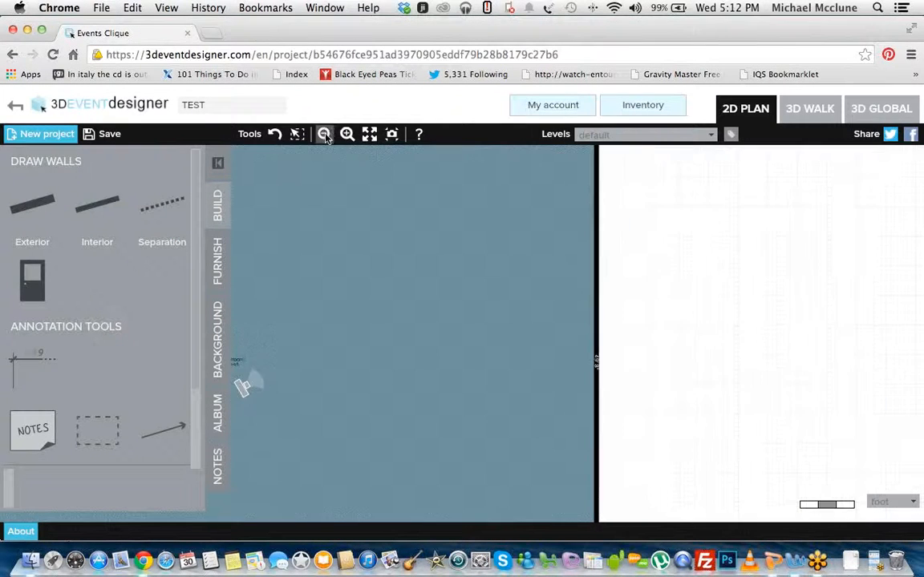
left_click(325, 135)
left_click(369, 135)
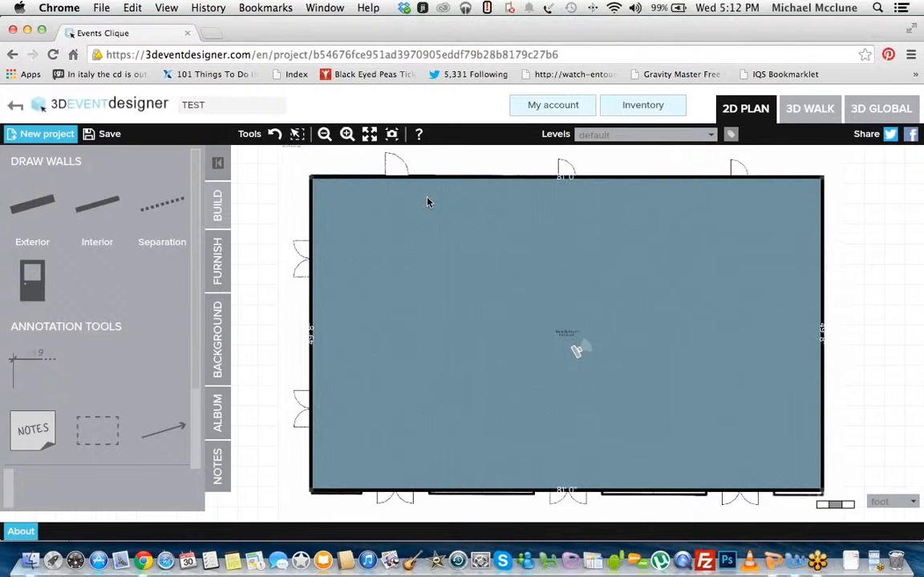
left_click(219, 262)
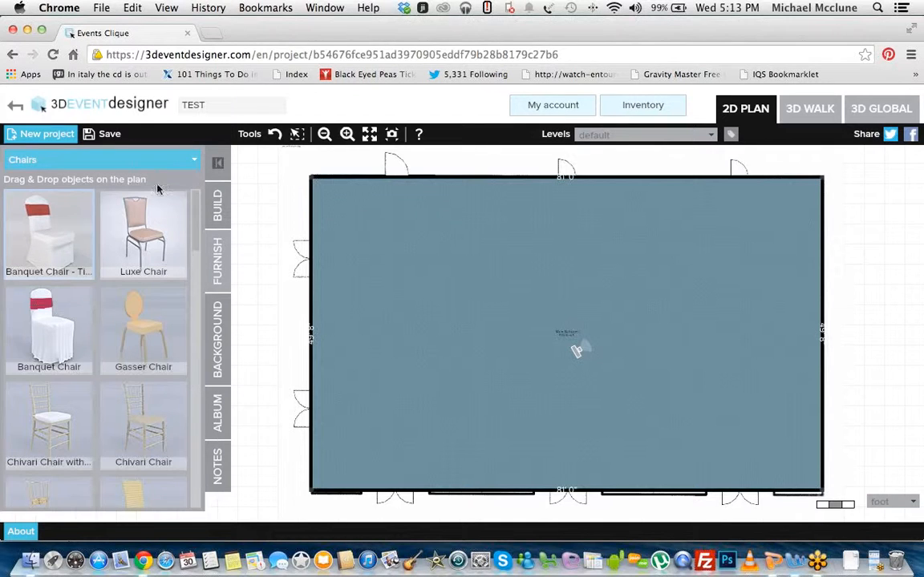
left_click(188, 163)
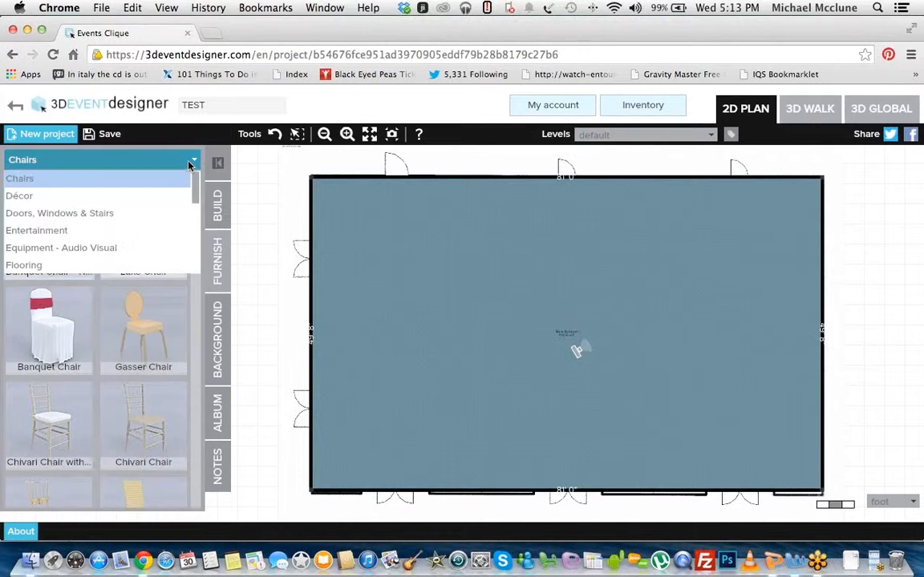
left_click_drag(194, 186, 192, 161)
left_click(145, 214)
left_click_drag(198, 211, 218, 214)
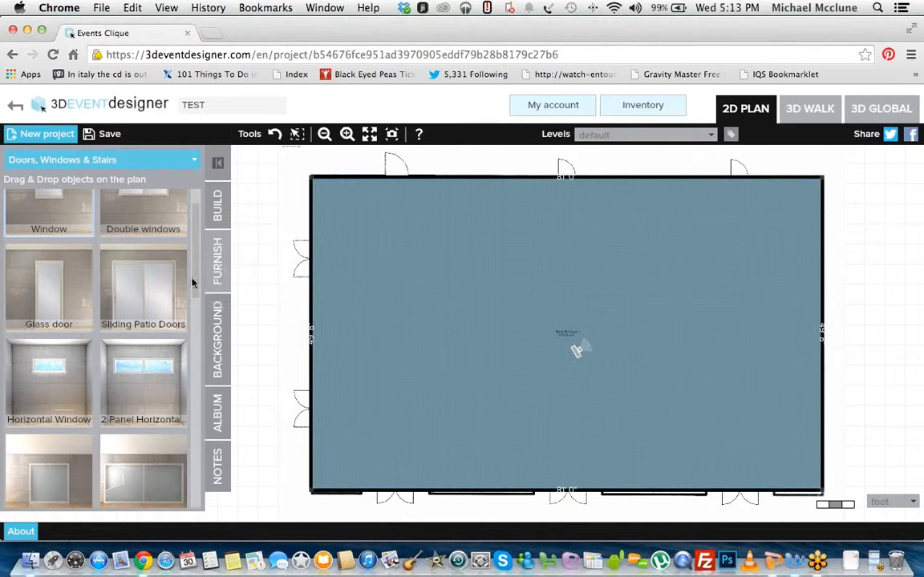
scroll(193, 265, "down", 3)
scroll(197, 267, "up", 3)
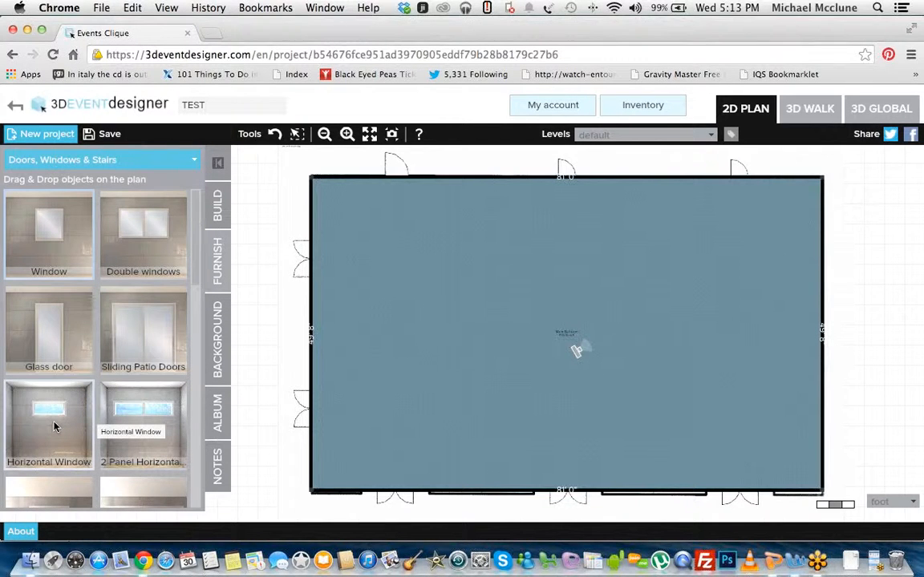
left_click_drag(54, 427, 622, 177)
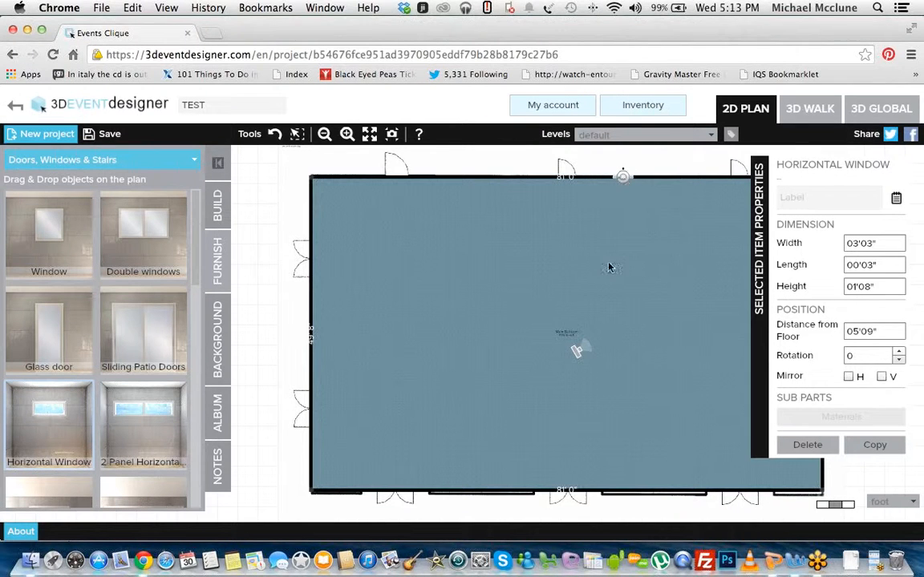
left_click(622, 225)
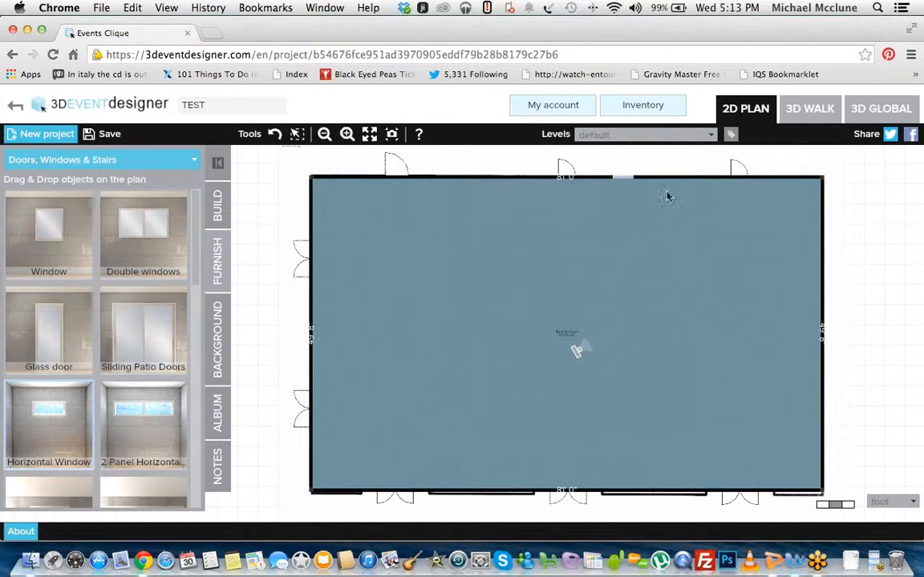
Step: Examine the window in the upper wall in the 3D walk view, and return to the 2D plan
left_click(830, 112)
left_click_drag(590, 227, 628, 212)
key("Up")
key("Down")
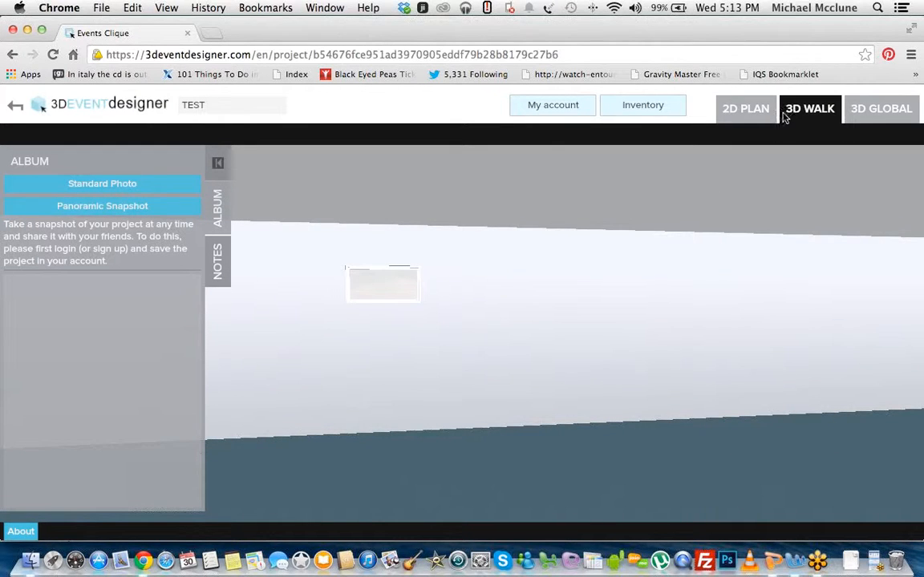
left_click(756, 116)
Step: Place a Glass door from the Doors, Windows & Stairs objects in the upper wall, just right of the horizontal window
left_click(223, 270)
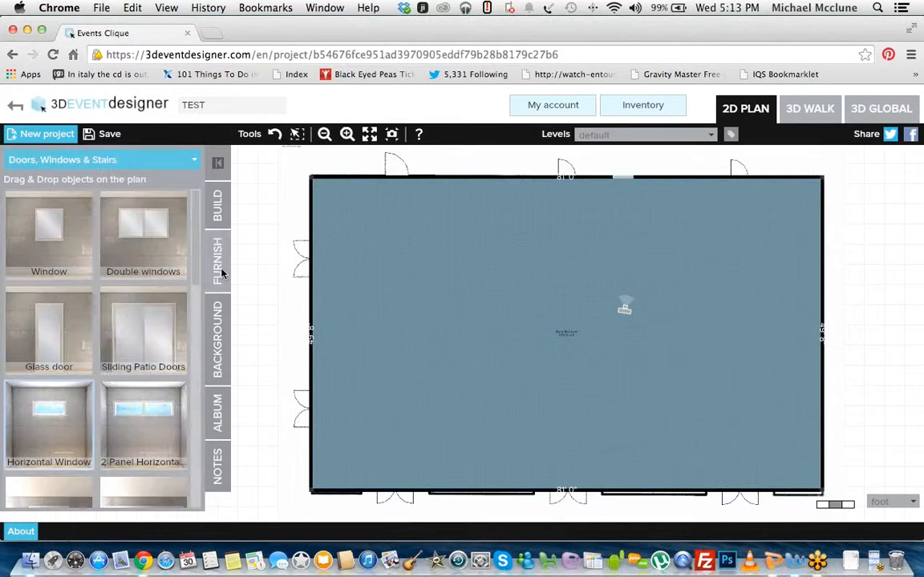
mouse_move(196, 270)
left_mouse_down()
mouse_move(196, 449)
mouse_move(196, 252)
left_mouse_up()
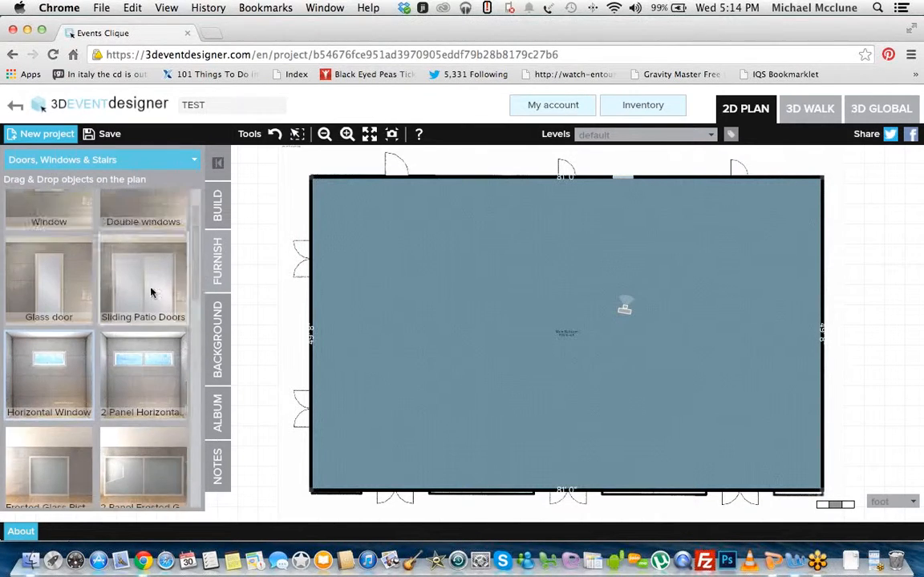
left_click_drag(54, 302, 663, 181)
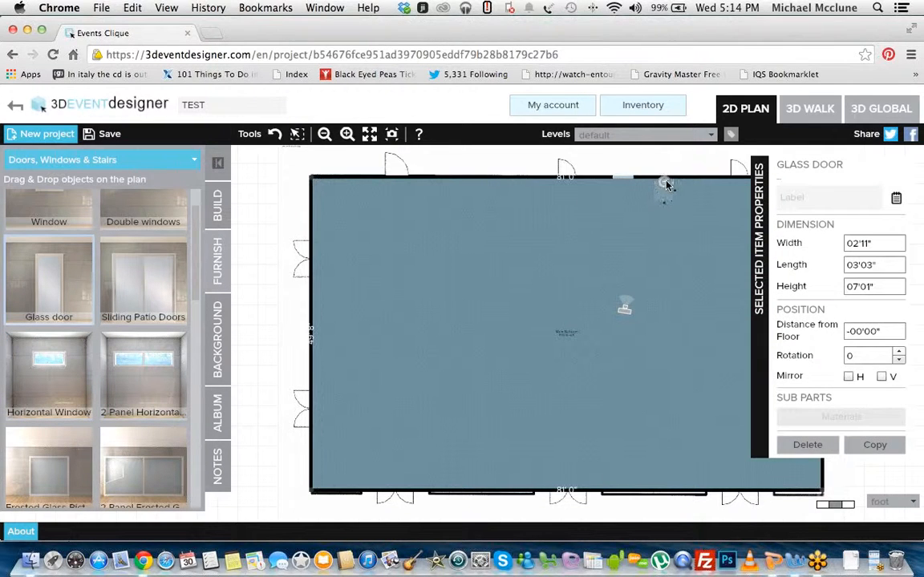
left_click(643, 220)
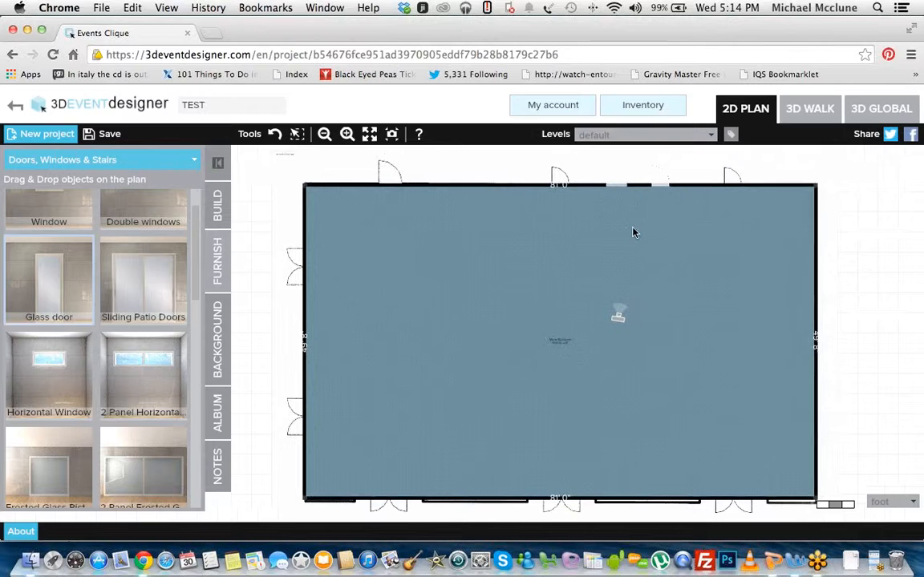
Step: Reposition the glass door in the upper wall, between the horizontal window and the plan's right door, and view it in 3D
left_click(347, 134)
left_click_drag(672, 245, 513, 383)
left_click(573, 285)
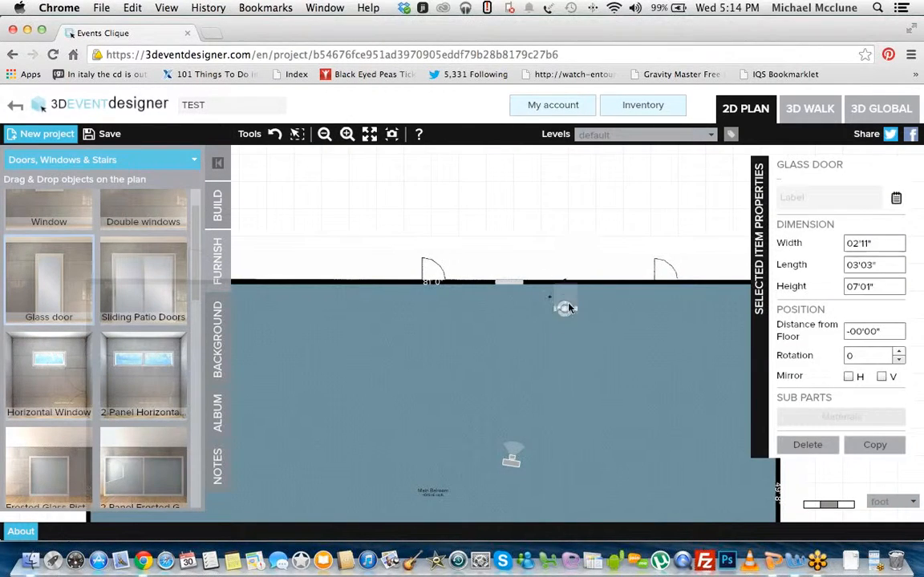
left_click_drag(572, 297, 571, 282)
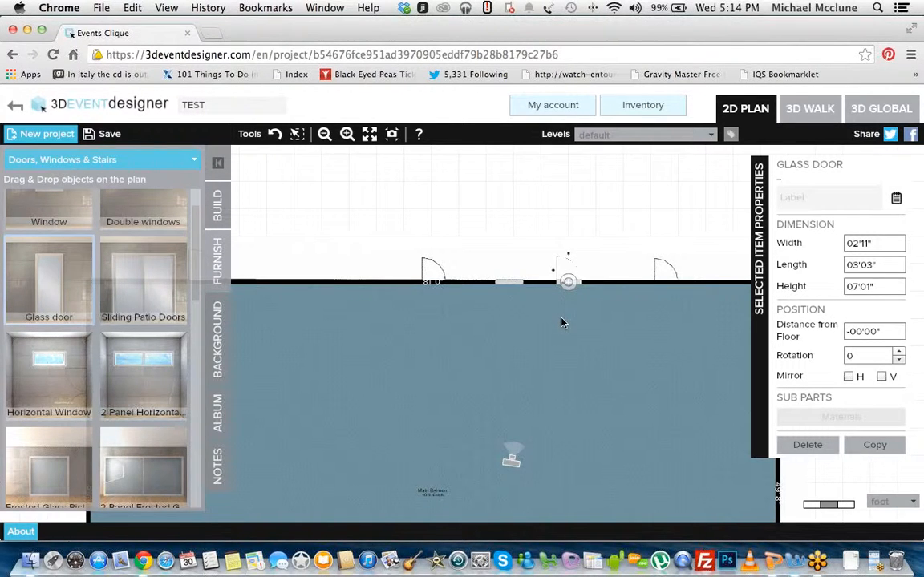
left_click(812, 114)
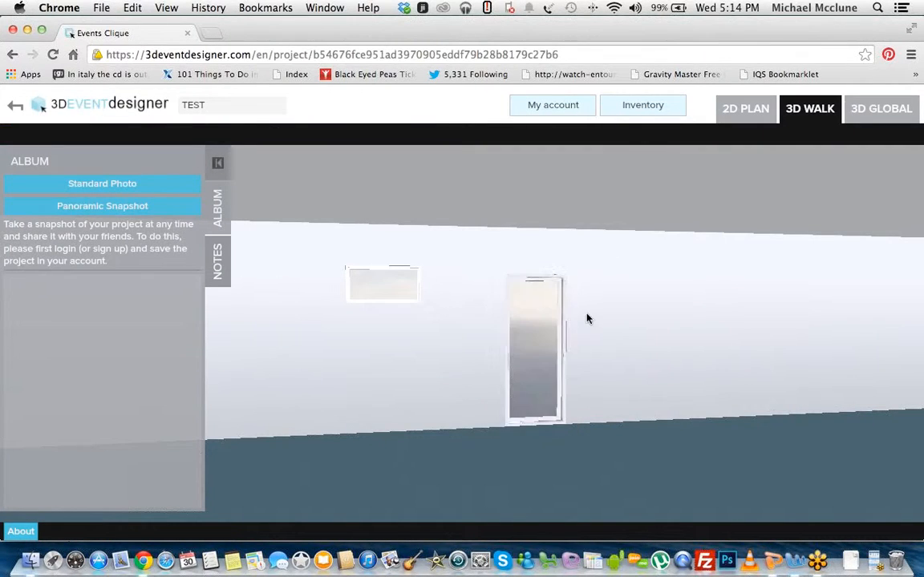
Step: Examine the glass door and the horizontal window up close in the 3D walk view, and return to the 2D plan
scroll(587, 319, "up", 6)
left_click_drag(581, 324, 427, 326)
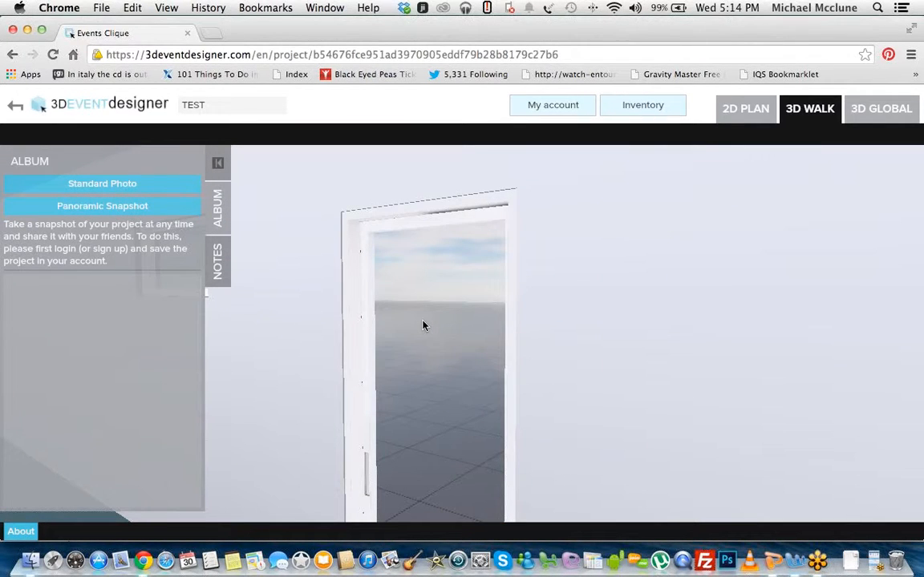
left_click_drag(424, 325, 597, 347)
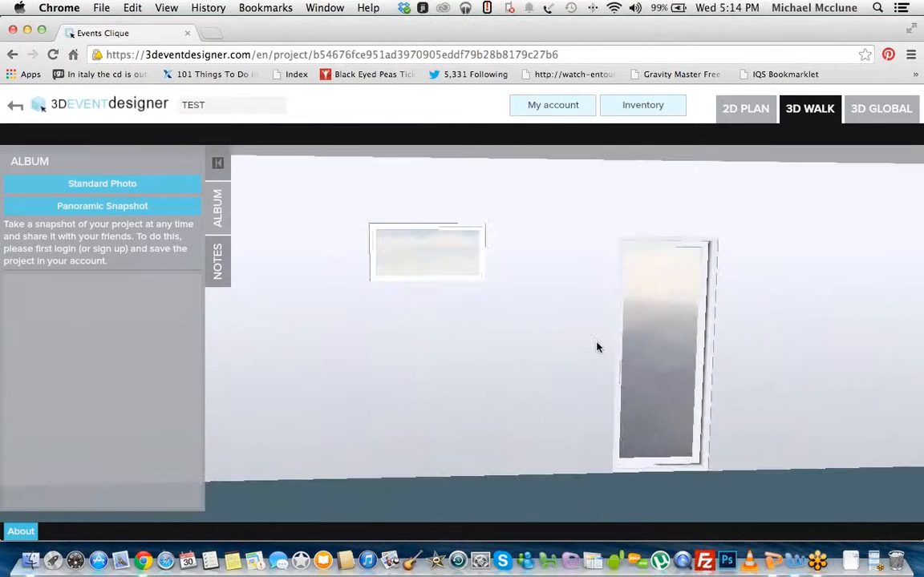
left_click(744, 108)
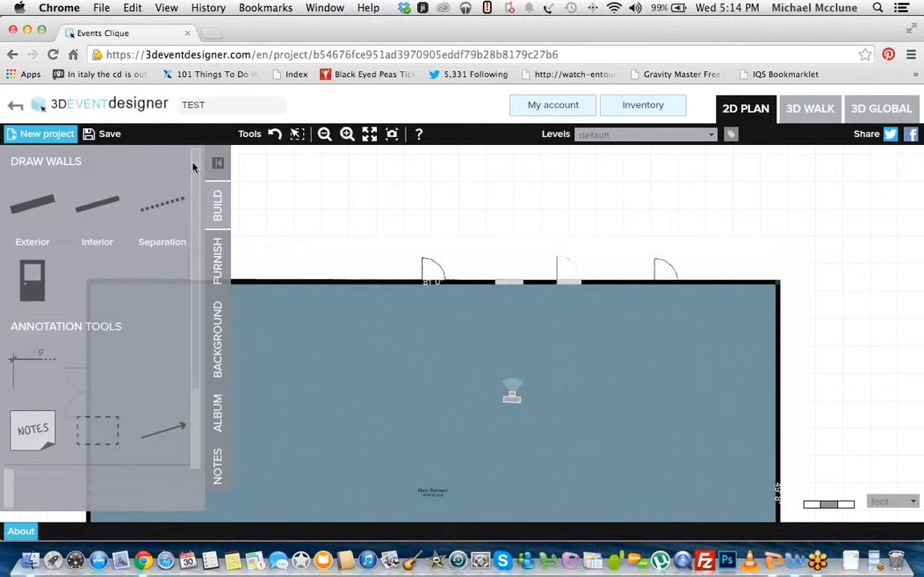
Step: Place a tied Banquet Chair from the Chairs objects in the upper middle of the room
left_click(324, 134)
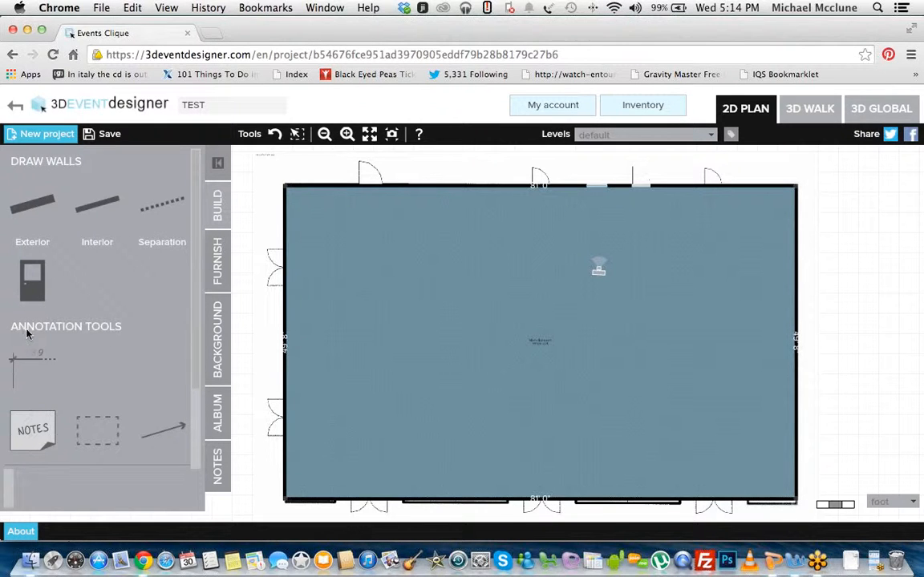
scroll(196, 345, "down", 3)
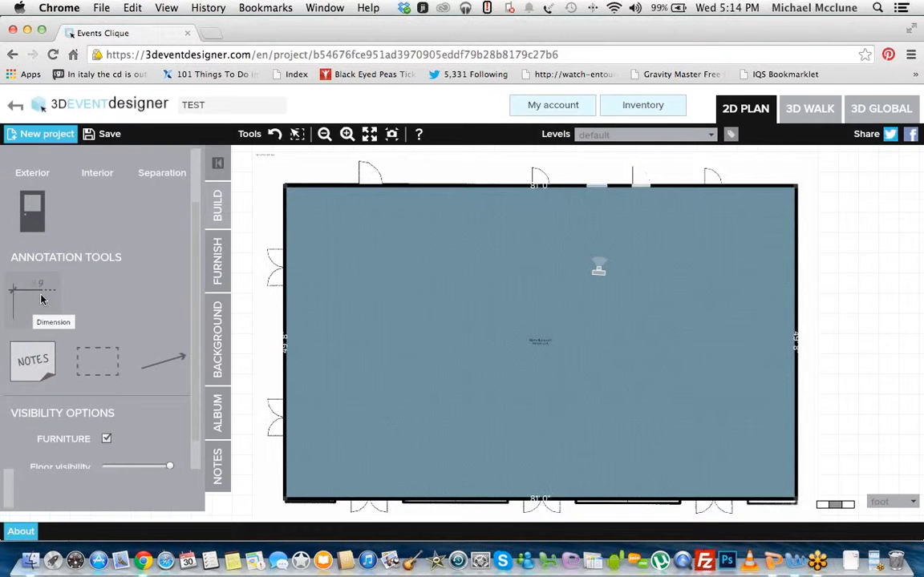
left_click(214, 260)
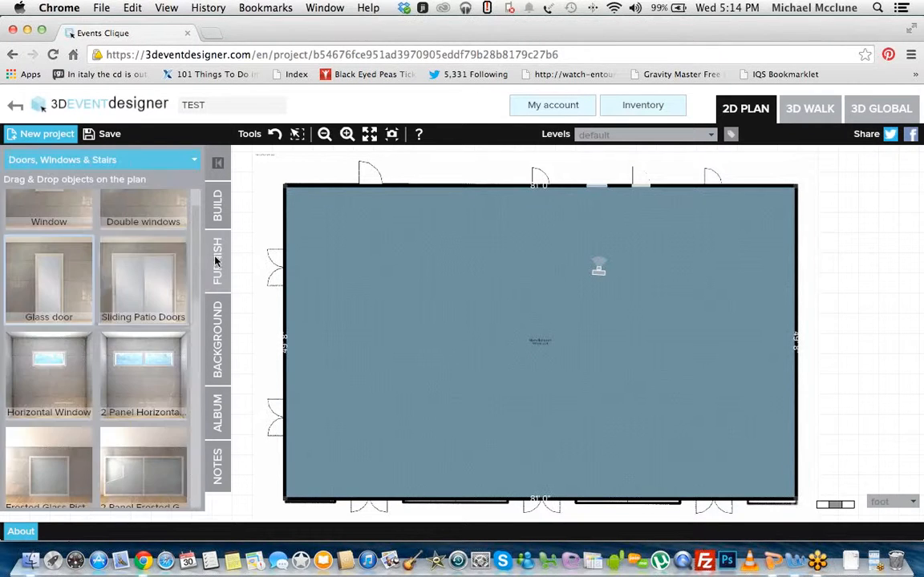
left_click(148, 165)
scroll(138, 195, "up", 2)
left_click(137, 179)
left_click_drag(49, 235, 500, 245)
left_click(443, 228)
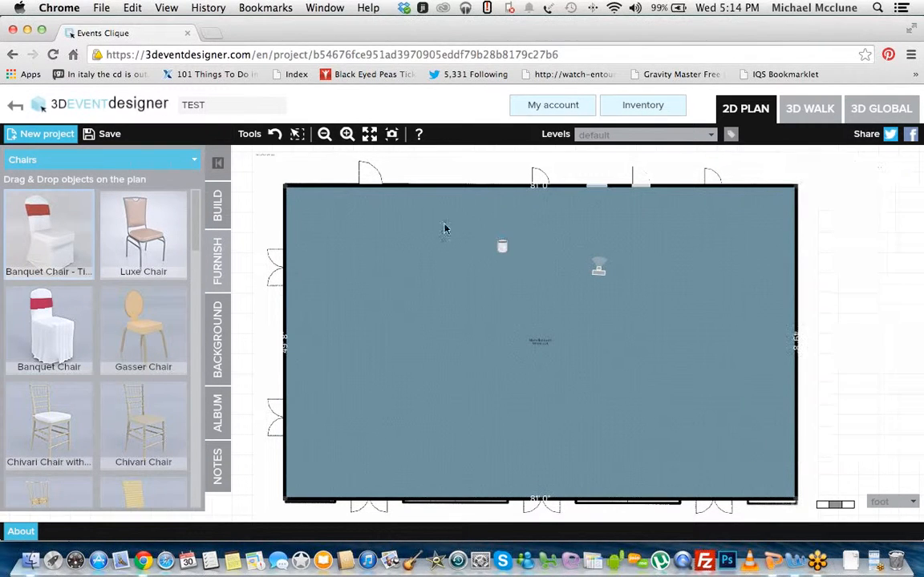
left_click(348, 135)
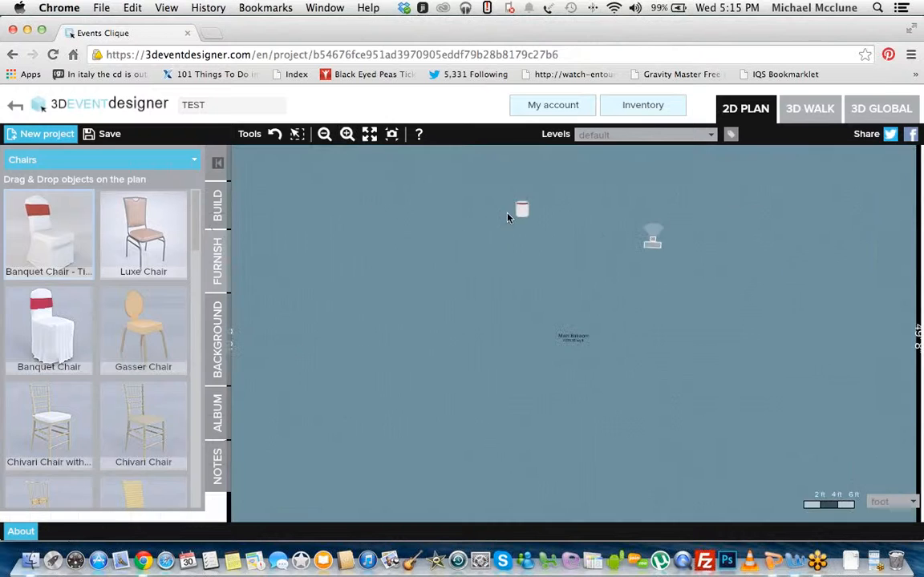
Step: Try a Dimension annotation starting at the banquet chair, and remove it
left_click(216, 207)
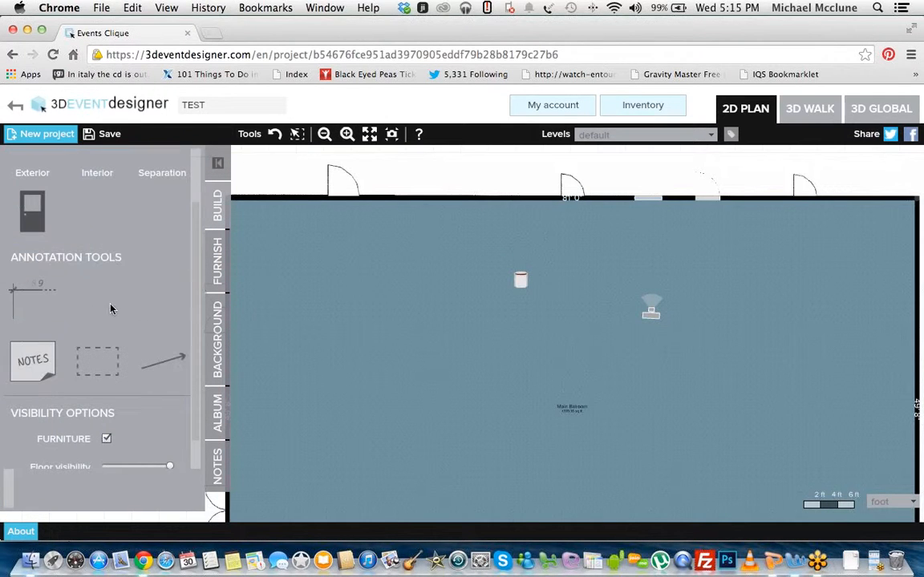
left_click(34, 298)
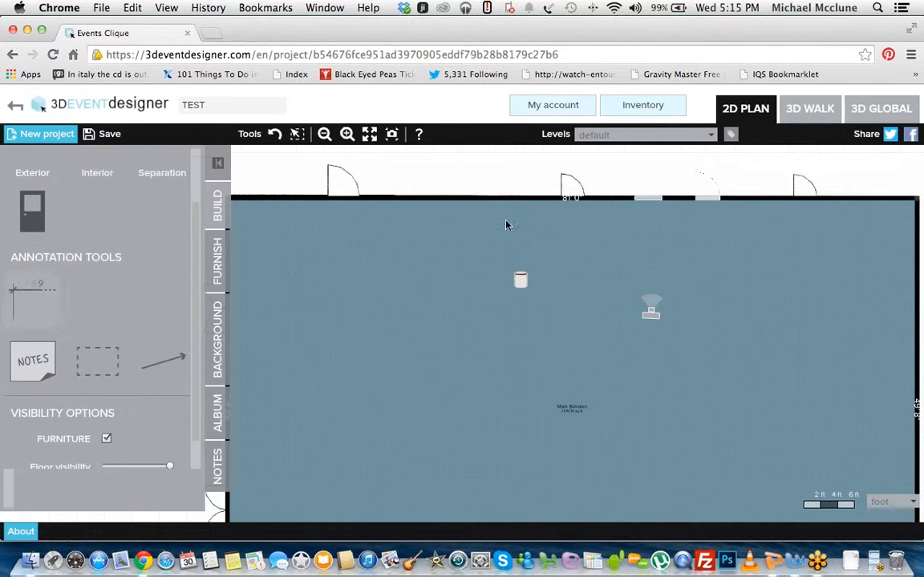
left_click(520, 279)
left_click(512, 236)
left_click(795, 168)
left_click_drag(387, 237, 396, 184)
Step: Add a rectangular note annotation in the upper-left part of the room with the text "NOTES"
left_click(325, 134)
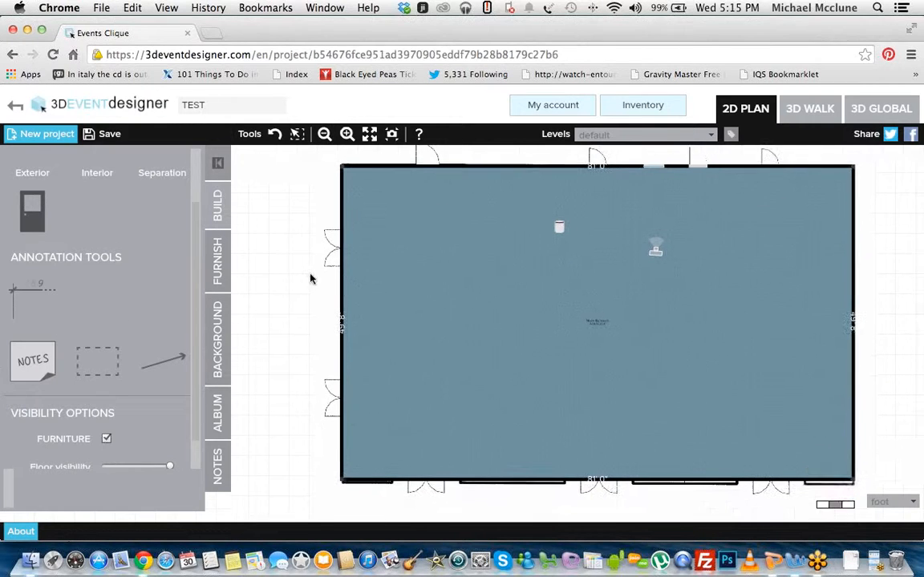
mouse_move(33, 362)
left_mouse_down()
mouse_move(310, 315)
mouse_move(393, 229)
left_mouse_up()
left_click_drag(395, 307, 524, 282)
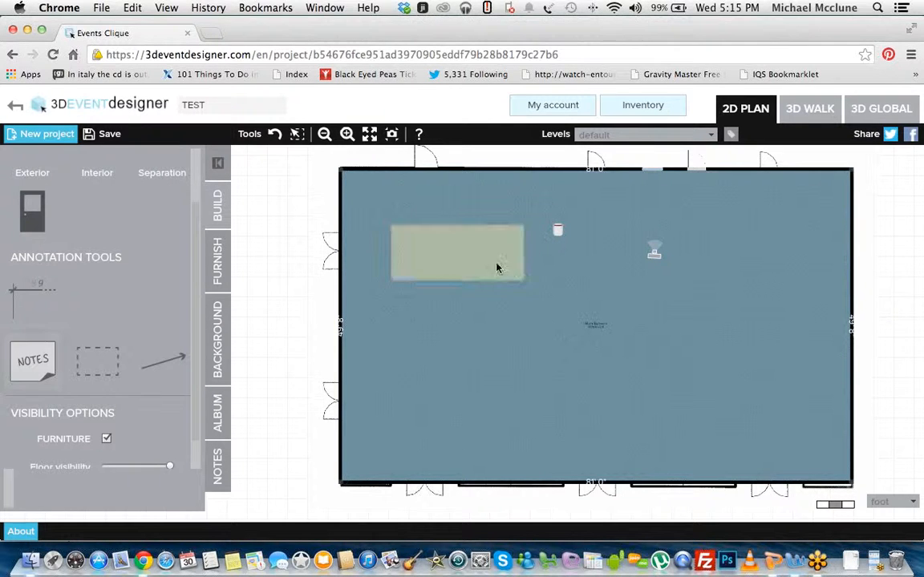
left_click(449, 252)
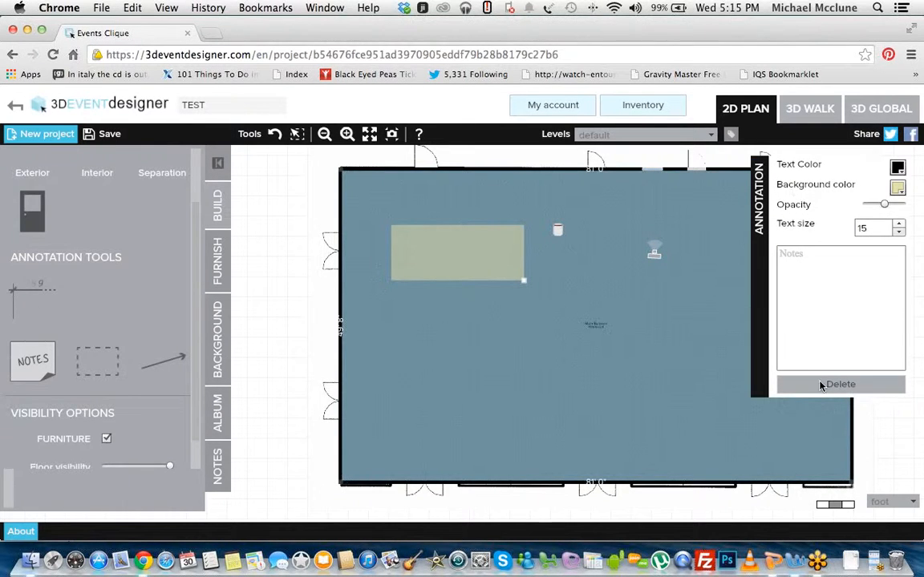
left_click(826, 270)
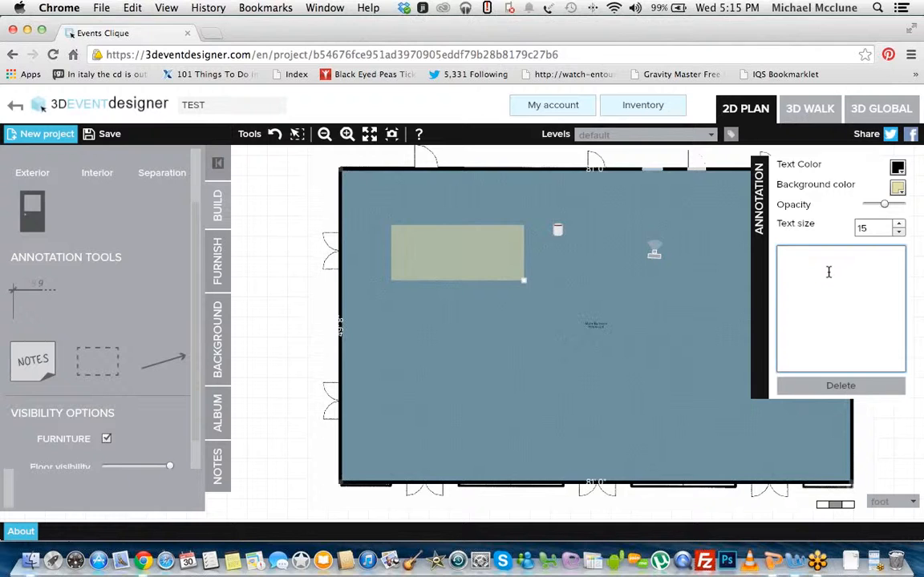
type("NOTES")
Step: Set the note's text size to 49, lower its opacity slightly, and move and shrink its box
left_click(900, 225)
left_click_drag(901, 226, 900, 226)
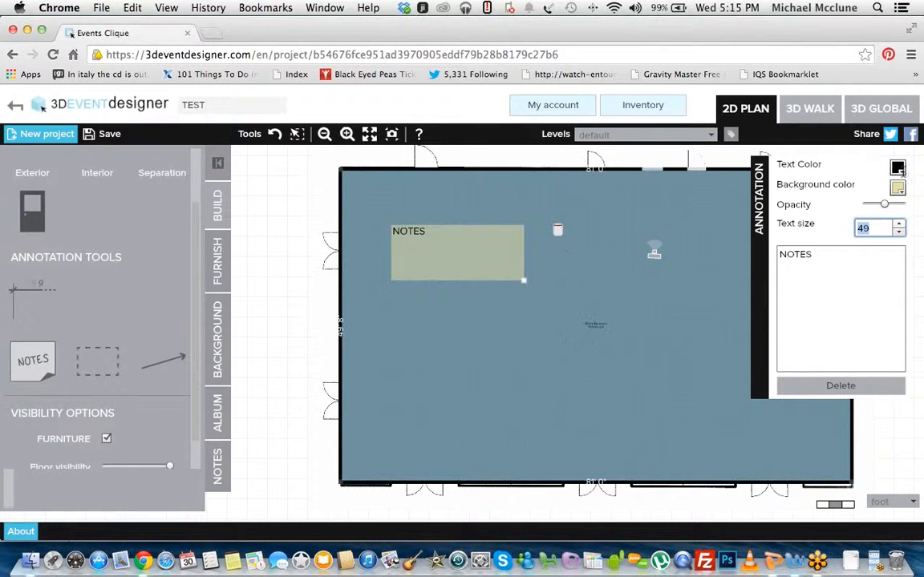
mouse_move(883, 204)
left_mouse_down()
mouse_move(870, 203)
mouse_move(881, 203)
left_mouse_up()
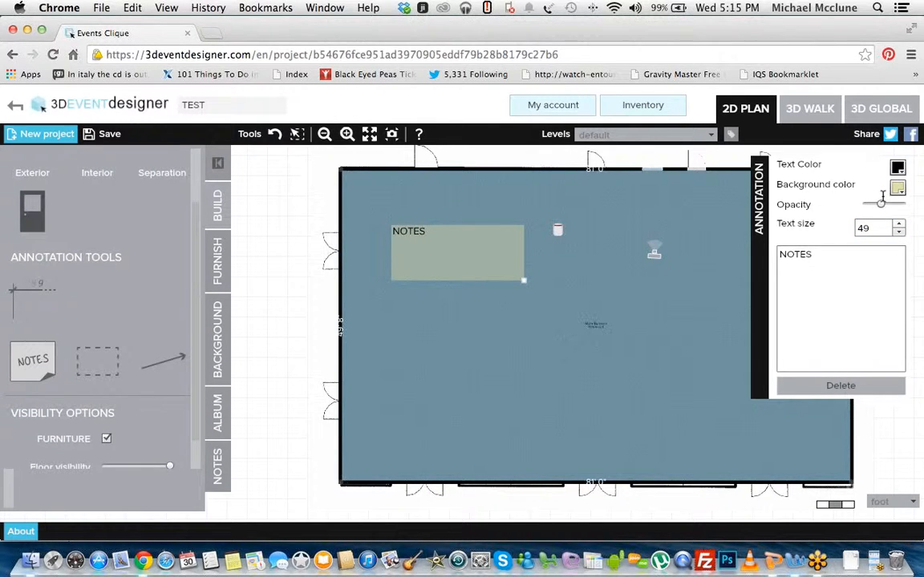
mouse_move(426, 255)
left_mouse_down()
mouse_move(429, 269)
mouse_move(503, 224)
mouse_move(433, 286)
mouse_move(433, 268)
left_mouse_up()
left_click_drag(519, 299, 458, 280)
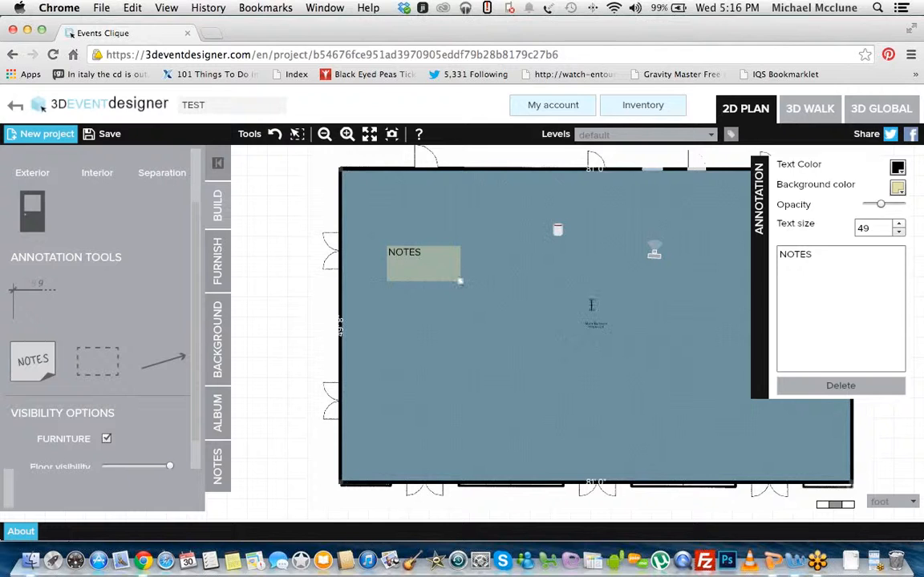
Step: Draw an arrow annotation from the note to the banquet chair
left_click(163, 361)
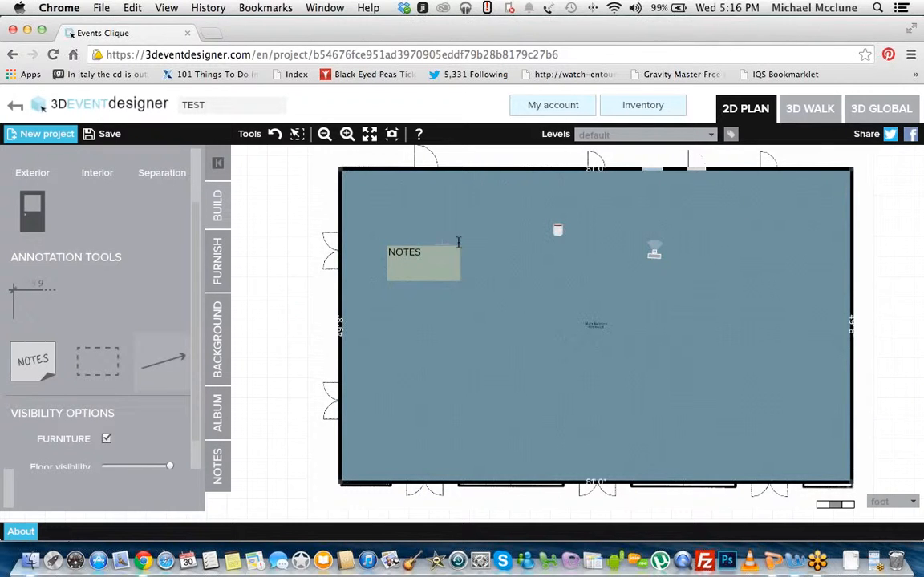
left_click(548, 230)
scroll(470, 254, "up", 3)
Step: Delete the note and the arrow annotation from the plan
left_click(427, 286)
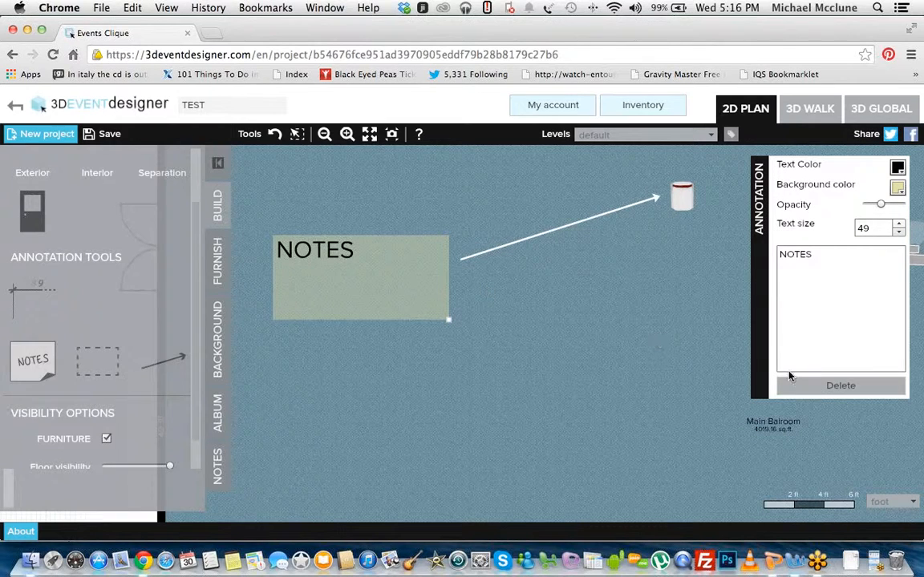
left_click(818, 387)
left_click(546, 233)
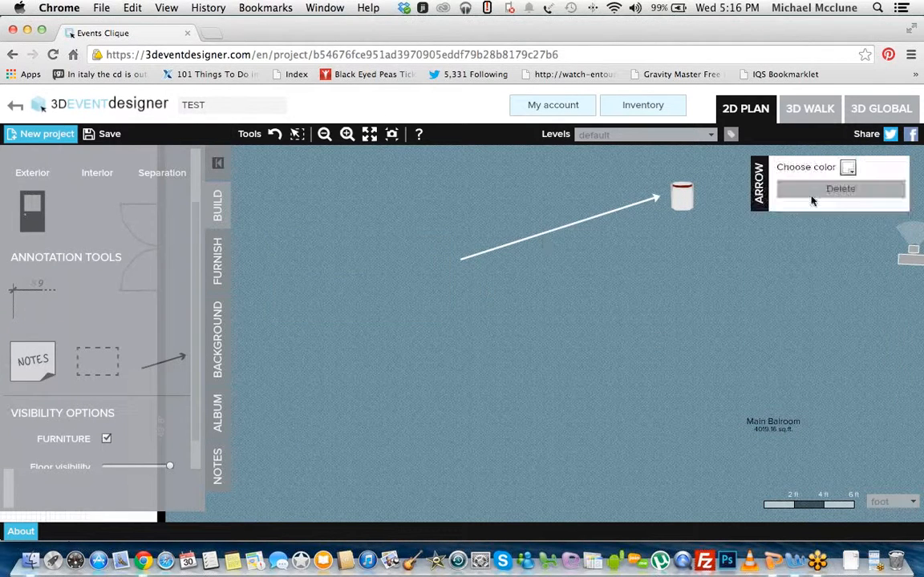
left_click(794, 189)
scroll(621, 242, "down", 3)
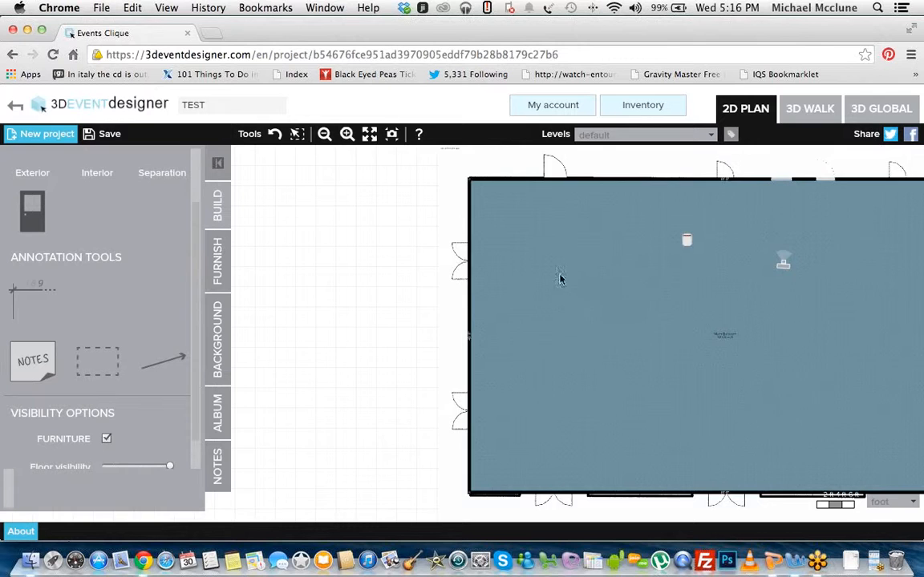
Step: Switch the plan's furniture visibility off and on, leaving it enabled
scroll(196, 337, "down", 2)
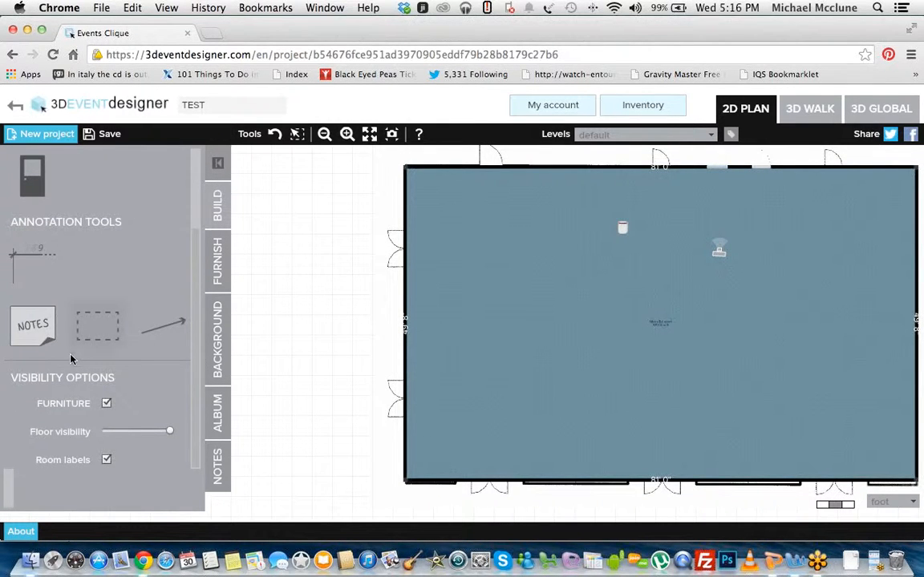
left_click(107, 404)
left_click(107, 404)
left_click(106, 405)
left_click(106, 404)
left_click(107, 404)
left_click(107, 404)
Step: Switch the room labels off and on while checking the Main Balroom label, leaving them enabled
left_click(107, 460)
left_click(107, 461)
left_click(347, 134)
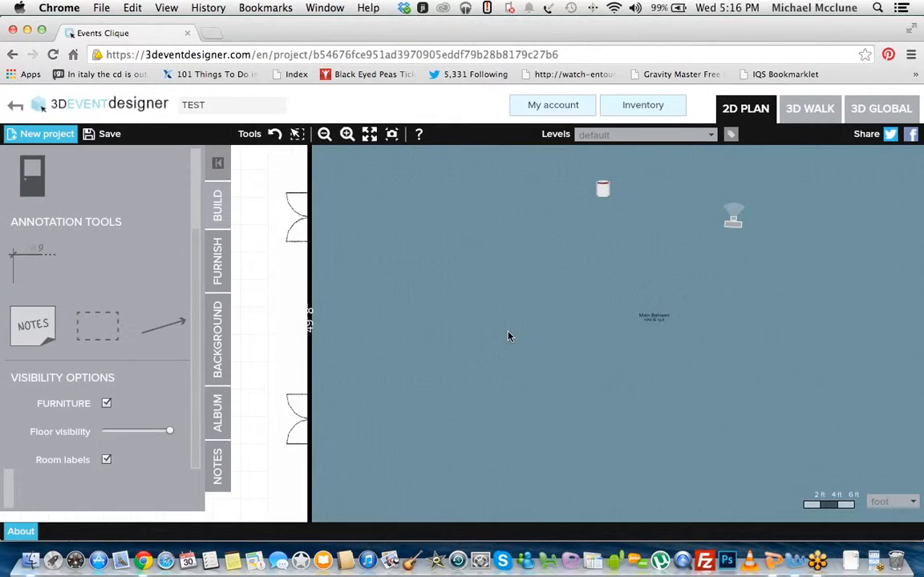
left_click_drag(643, 315, 620, 318)
left_click(106, 460)
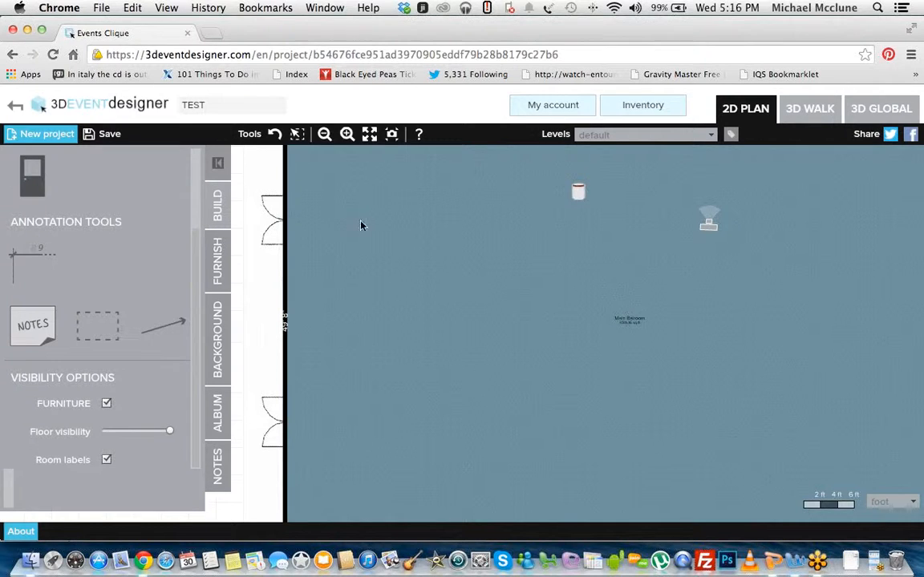
left_click(325, 133)
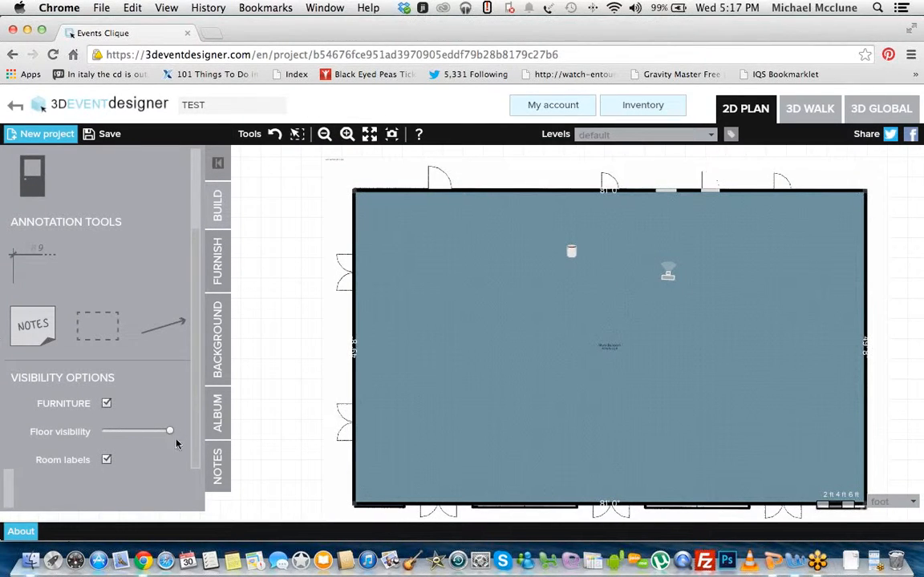
left_click(611, 350)
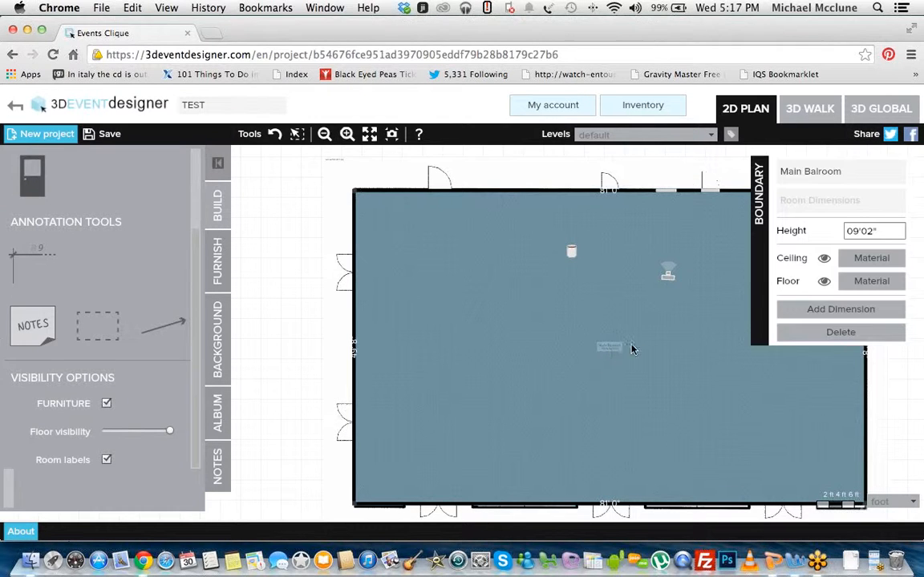
left_click_drag(542, 353, 522, 350)
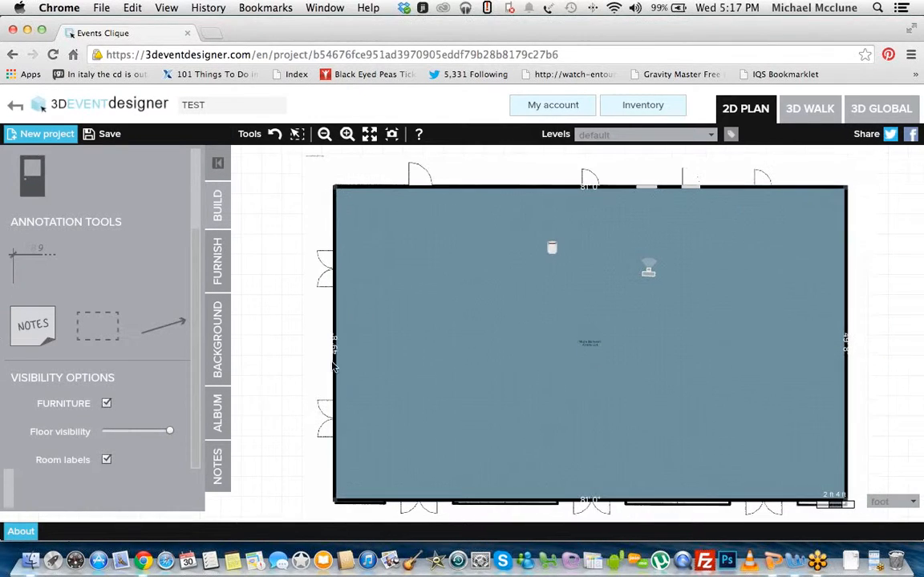
Step: Lower the floor visibility to 0 to check the traced plan underneath, and restore it to 1.00
left_click_drag(170, 433, 127, 433)
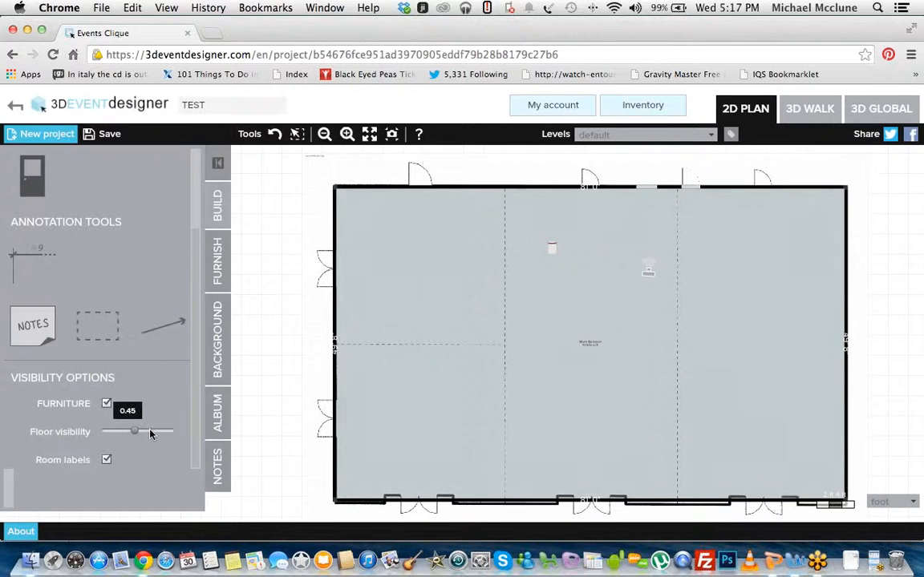
left_click_drag(148, 434, 182, 433)
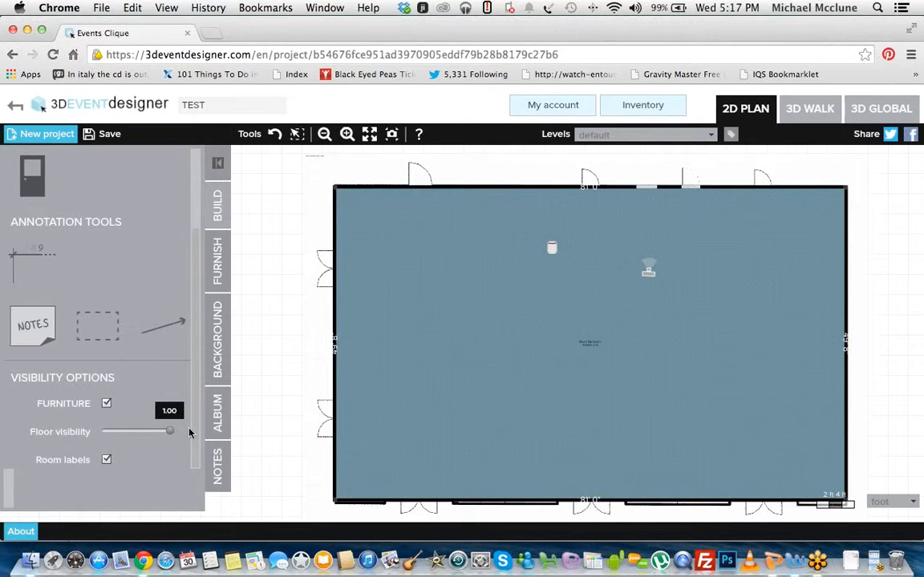
left_click_drag(169, 432, 93, 423)
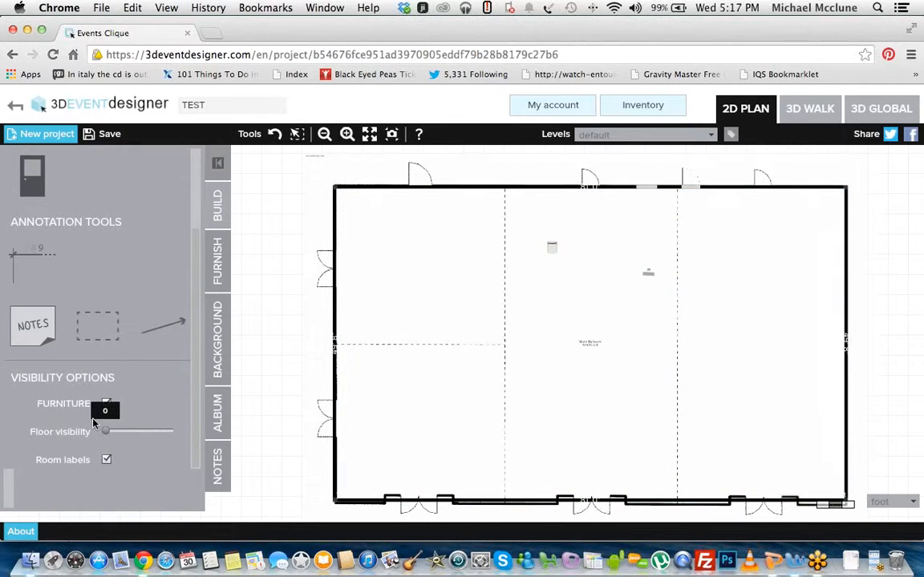
left_click_drag(107, 433, 170, 431)
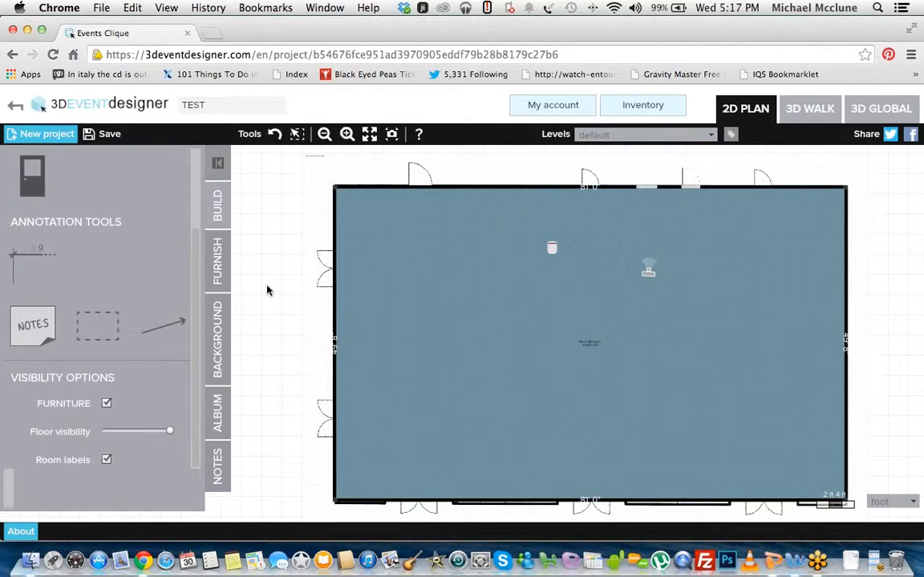
Step: Browse the furnishing library's object categories, from Chairs and Décor onward
mouse_move(197, 322)
left_mouse_down()
mouse_move(199, 208)
mouse_move(194, 355)
left_mouse_up()
left_click(226, 265)
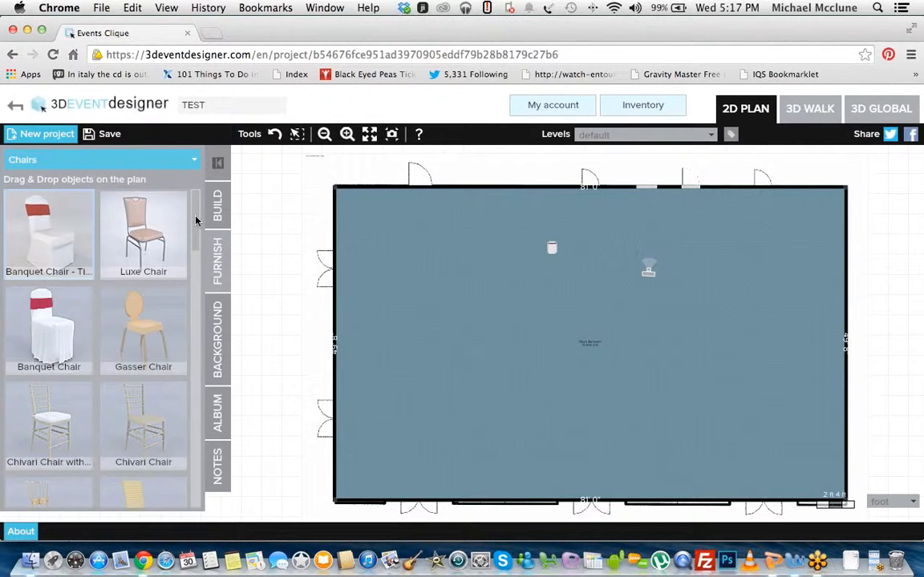
left_click(194, 159)
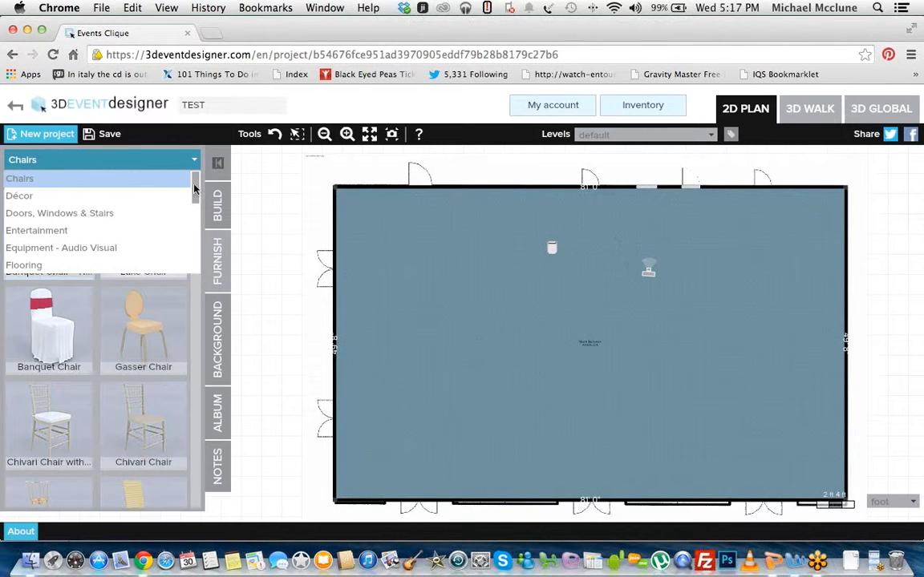
left_click_drag(196, 186, 217, 167)
left_click(291, 228)
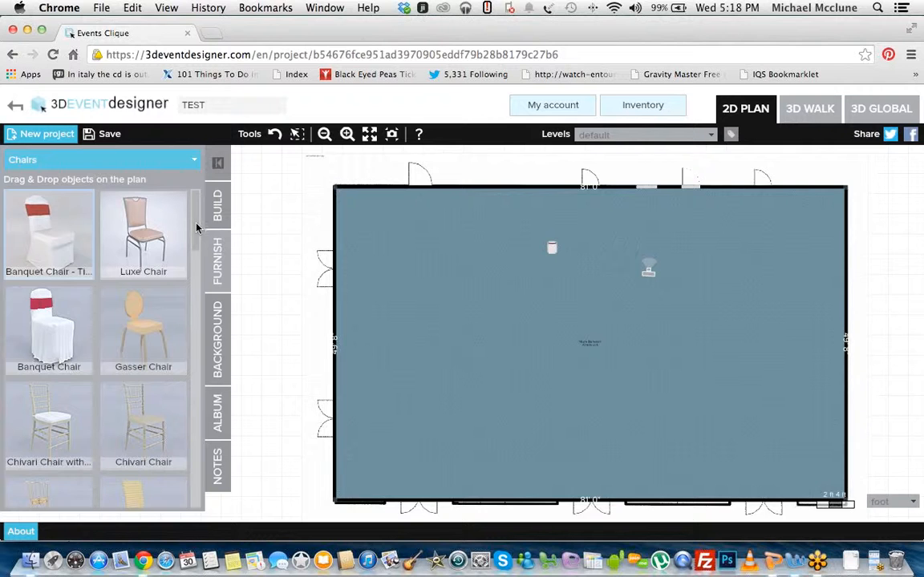
Step: Move the banquet chair to the upper-left part of the room and open its item properties
left_click_drag(553, 249, 437, 282)
left_click(499, 343)
left_click(434, 282)
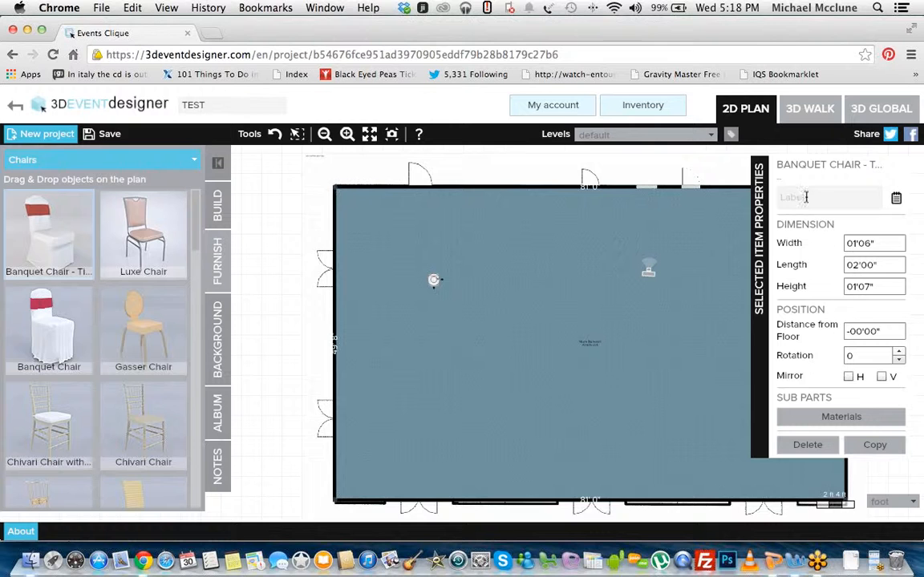
Step: Place a pre-set 72" table with linen and chairs from Tables & Linens between the banquet chair and the camera marker
left_click(194, 160)
scroll(198, 212, "down", 1)
scroll(198, 212, "down", 5)
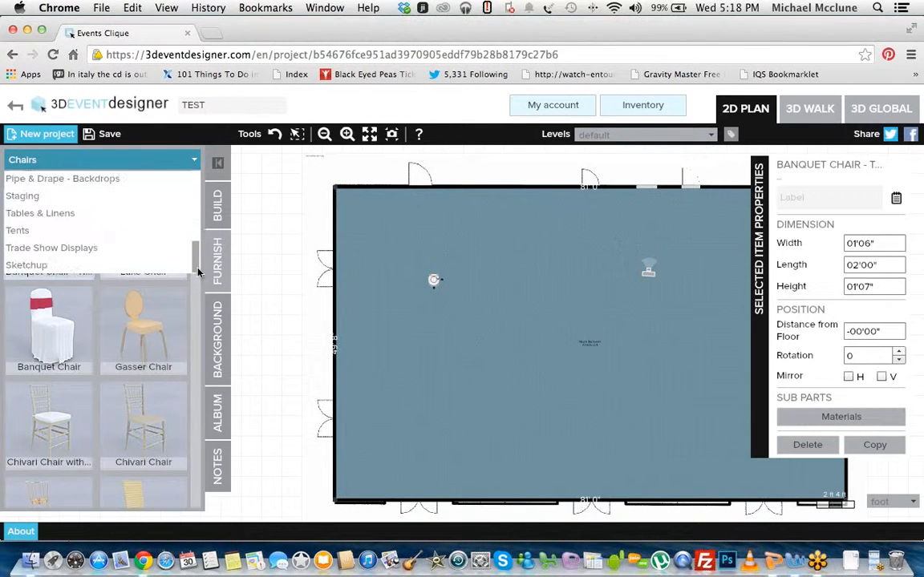
left_click(72, 213)
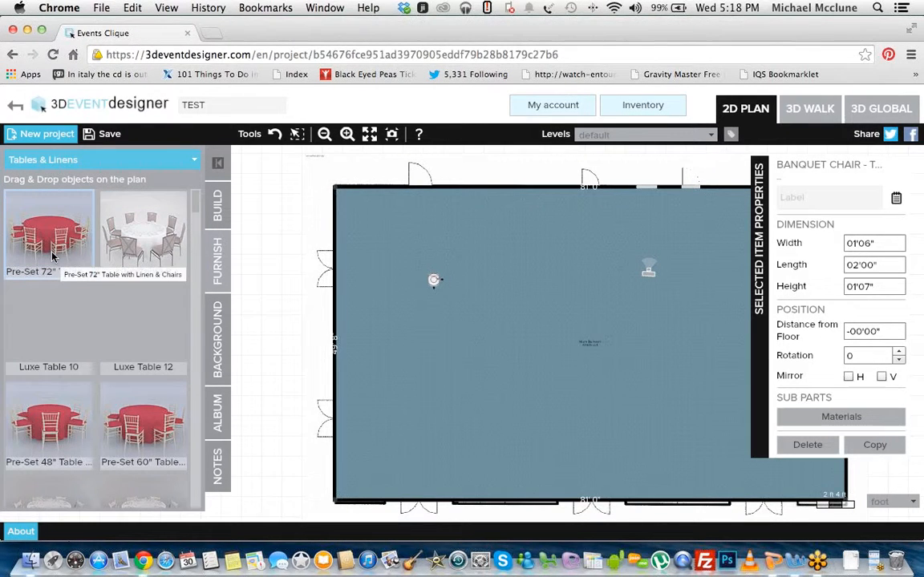
left_click_drag(56, 237, 519, 281)
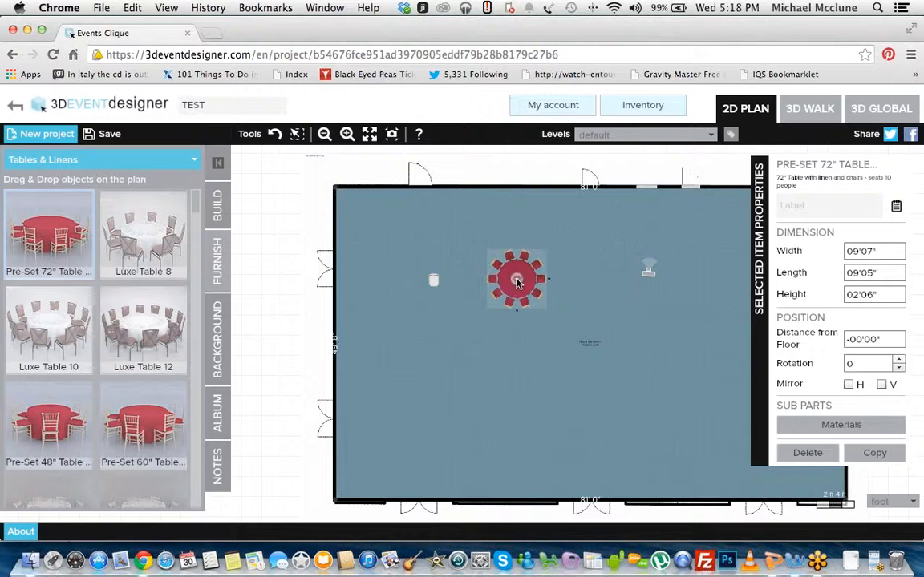
left_click(594, 260)
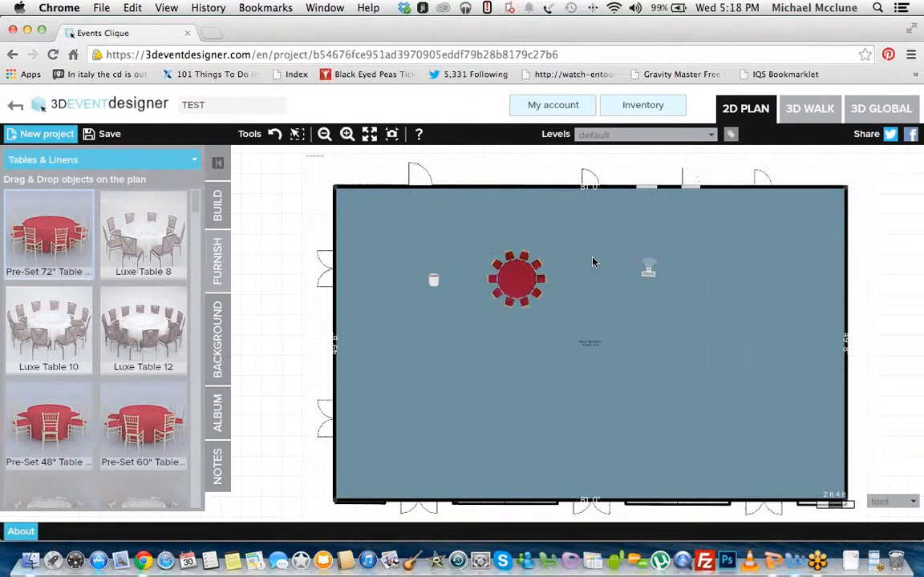
Step: Label the pre-set 72" table "Head Table"
left_click(517, 280)
left_click(818, 205)
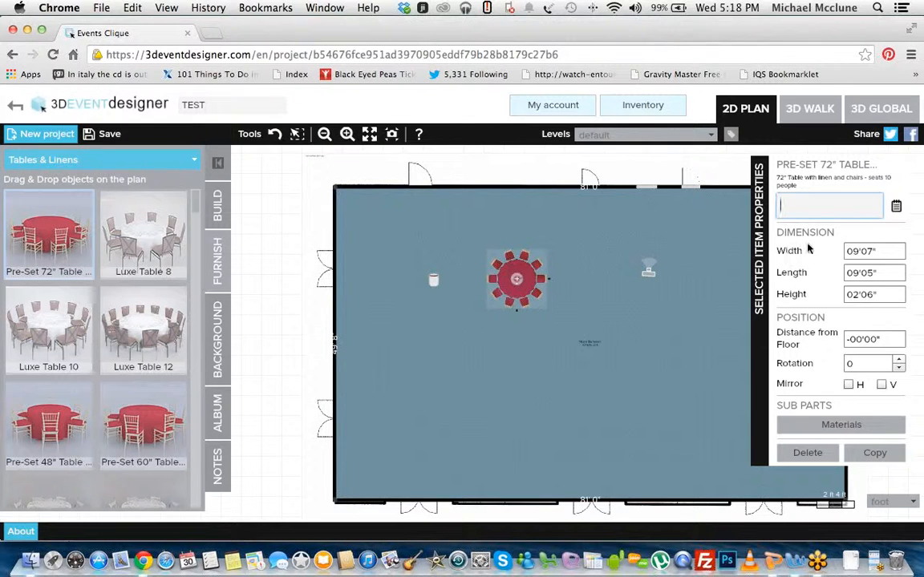
type("Head Table")
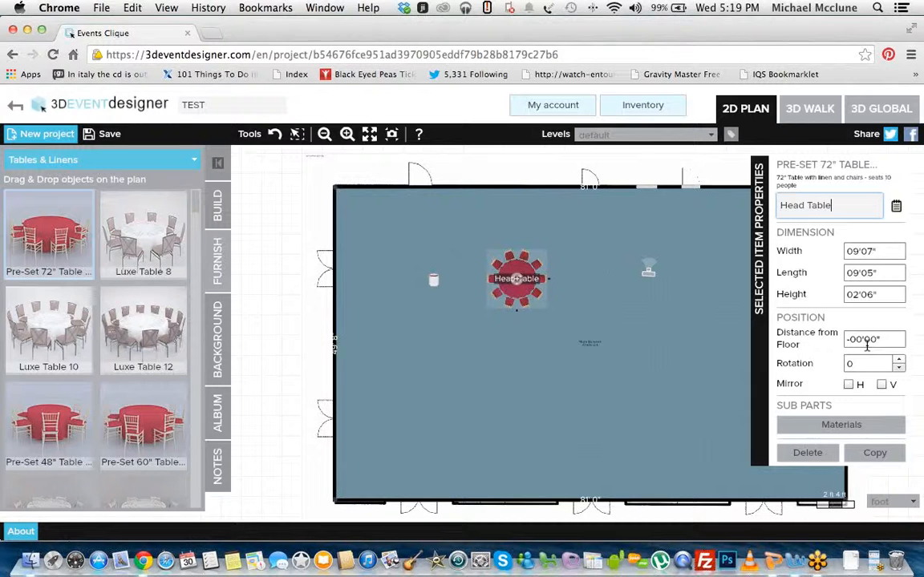
Step: Try adjusting the Head Table's rotation value and bring it back to 0
left_click(900, 360)
left_click(901, 362)
left_click(900, 362)
left_click(902, 368)
left_click(902, 368)
left_click(902, 368)
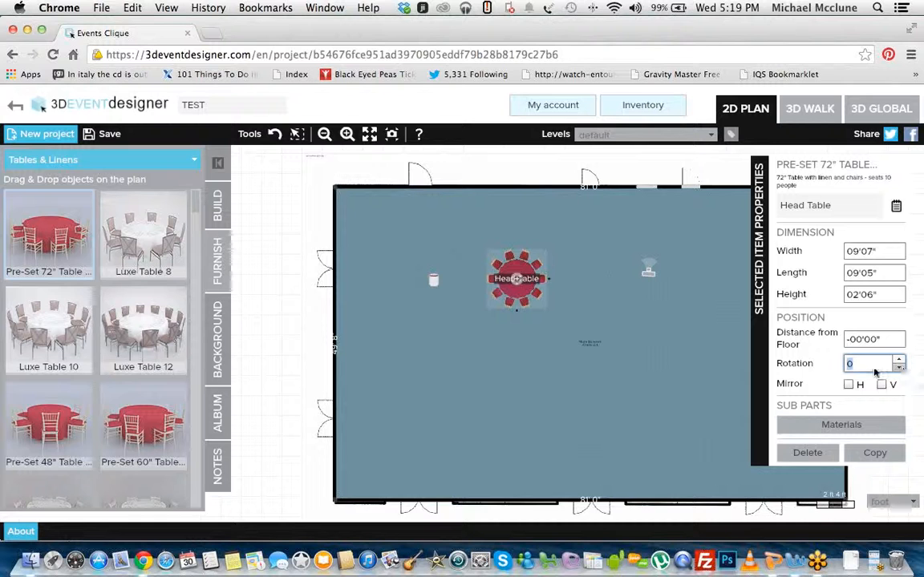
Step: Rotate the Head Table directly on the plan so that chairs sit at its upper and lower ends
left_click(346, 134)
left_click(347, 136)
left_click_drag(476, 335, 464, 461)
left_click(466, 279)
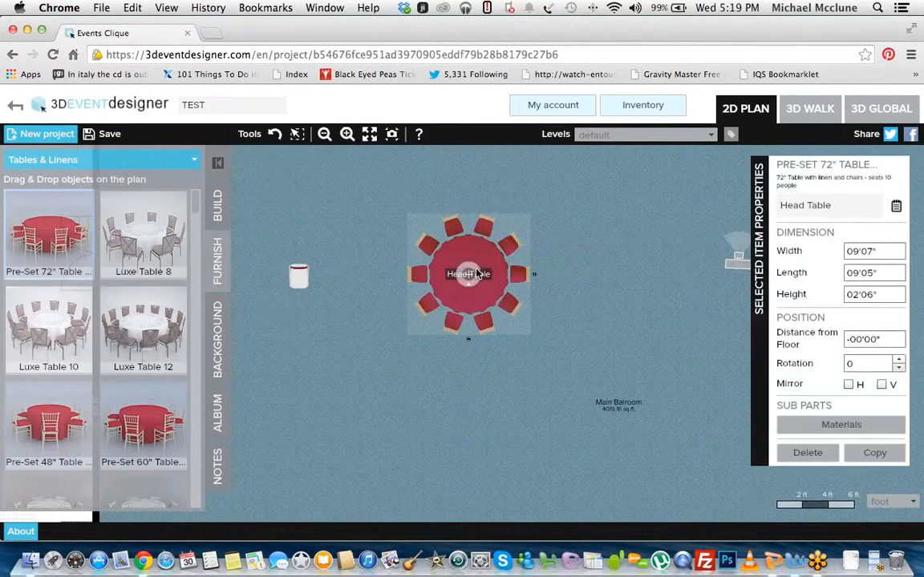
mouse_move(478, 274)
left_mouse_down()
mouse_move(470, 282)
mouse_move(480, 277)
mouse_move(467, 274)
left_mouse_up()
left_click(560, 239)
left_click(429, 227)
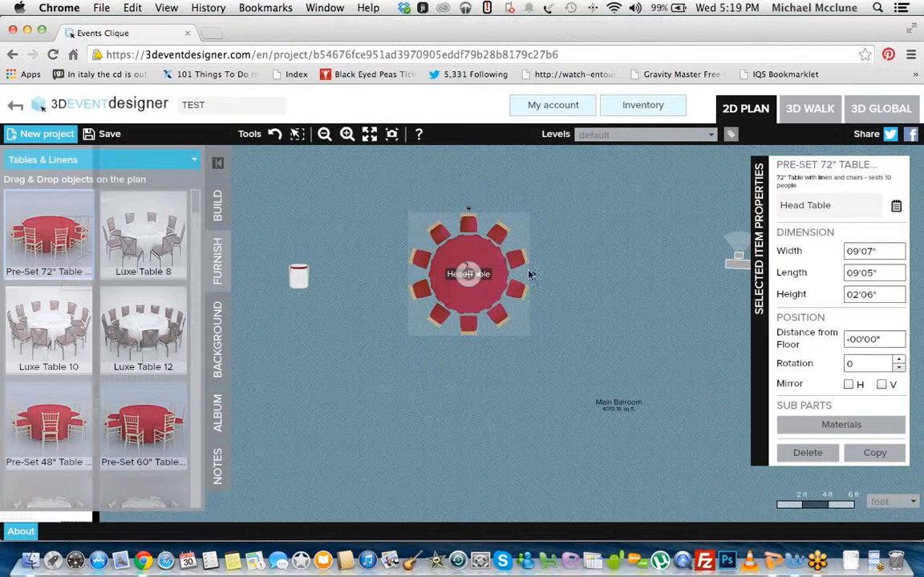
Step: Try flipping the Head Table vertically and horizontally, reversing each flip
left_click(345, 135)
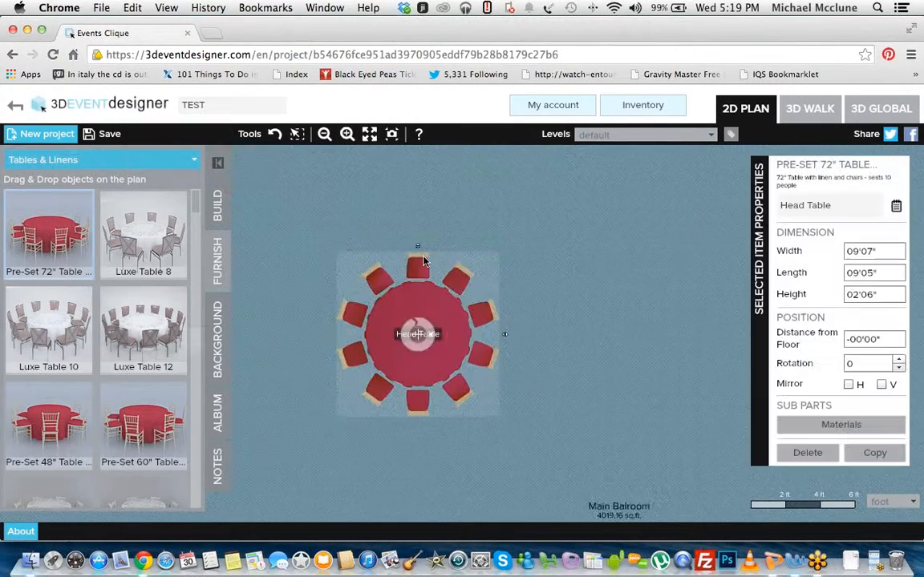
left_click_drag(420, 250, 430, 408)
left_click(417, 433)
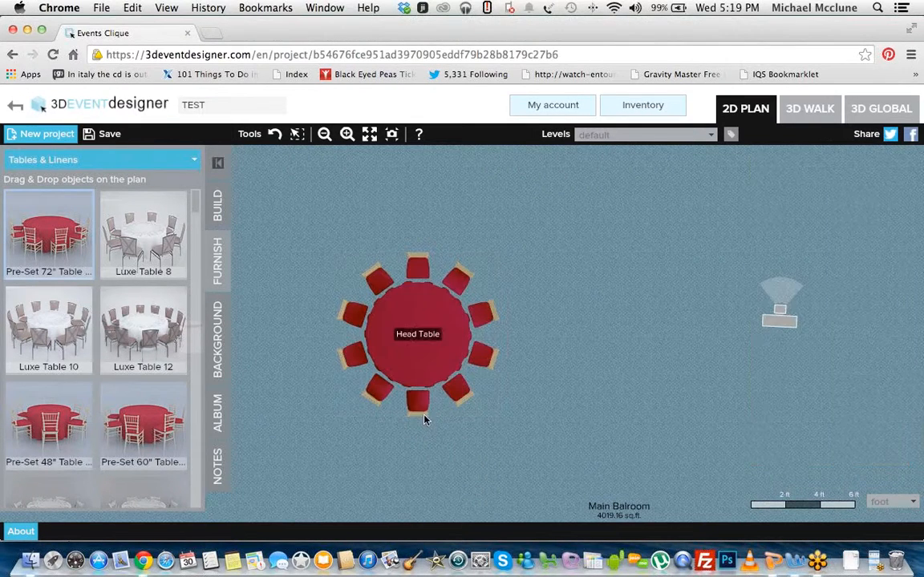
left_click(420, 404)
left_click(421, 424)
left_click(507, 335)
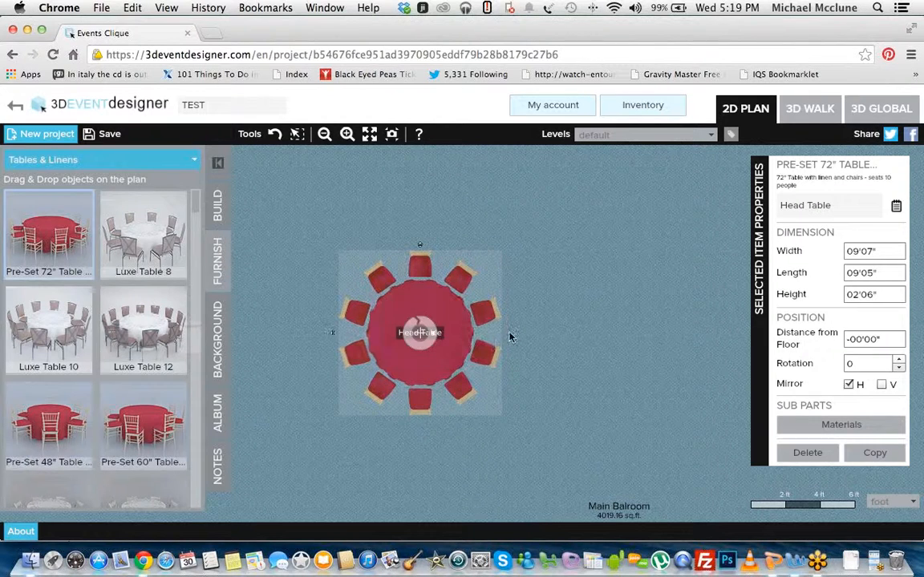
left_click(333, 336)
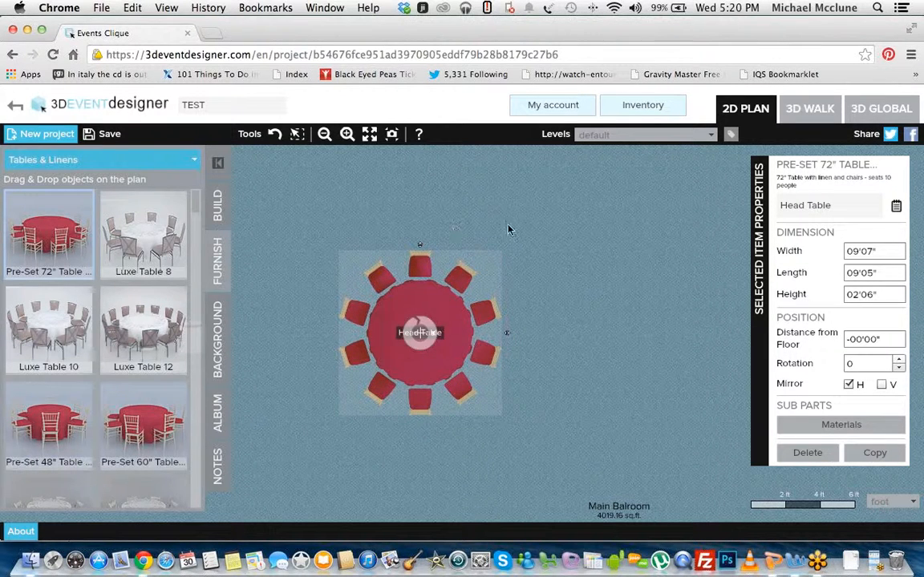
Step: Flip the glass door on the room's upper wall vertically and horizontally so it opens into the room
left_click_drag(517, 203, 526, 355)
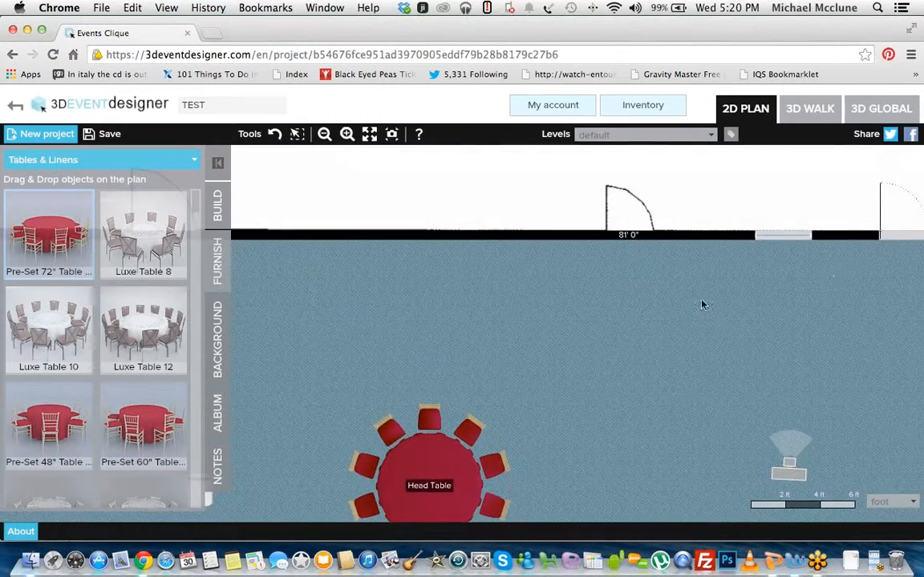
left_click_drag(701, 302, 568, 326)
left_click(764, 267)
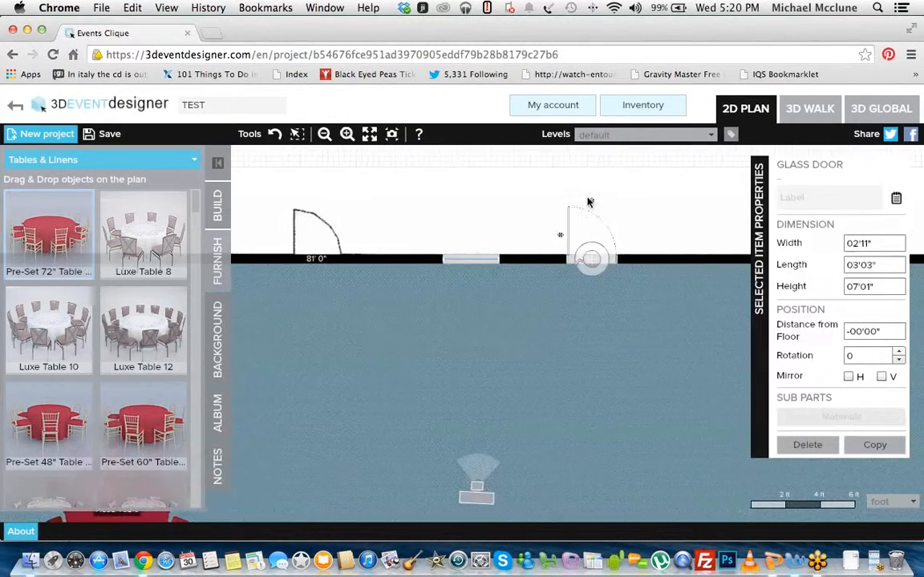
left_click(593, 206)
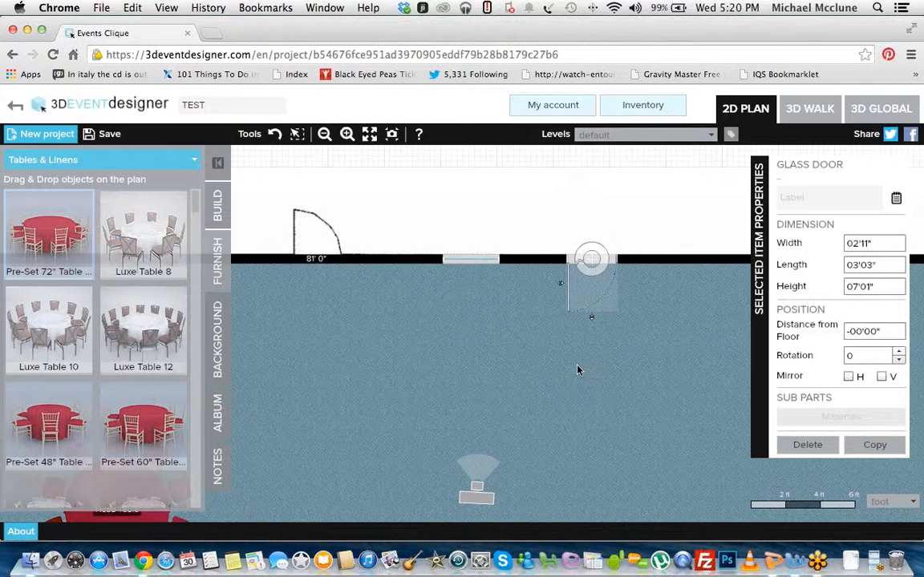
left_click(562, 289)
Step: Open the Head Table's material options and examine its Chairs and Linen and cushions parts
left_click_drag(491, 402, 787, 239)
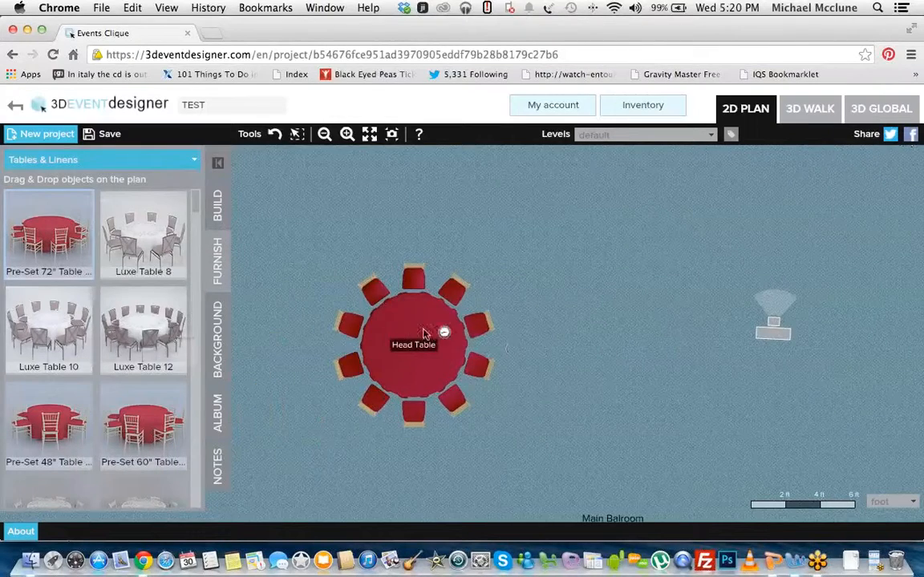
left_click(425, 333)
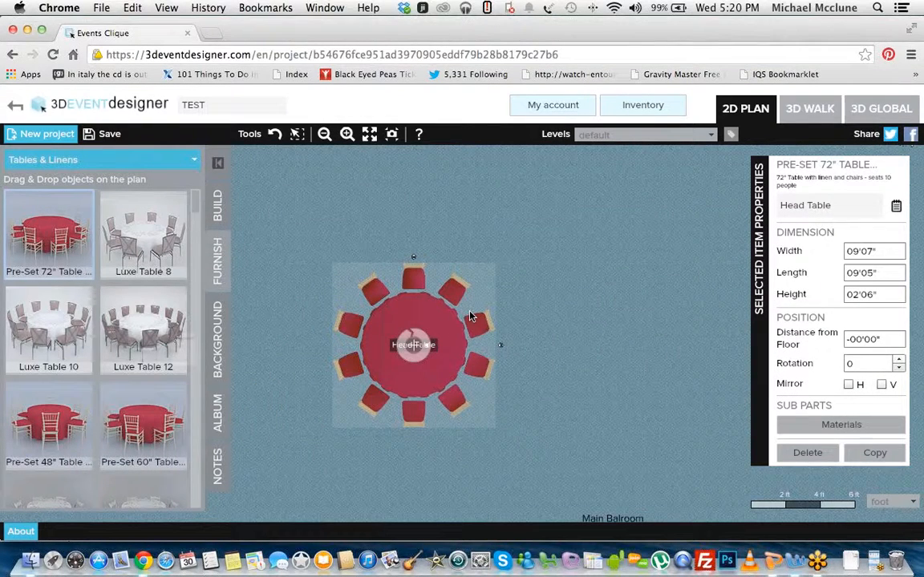
left_click(841, 426)
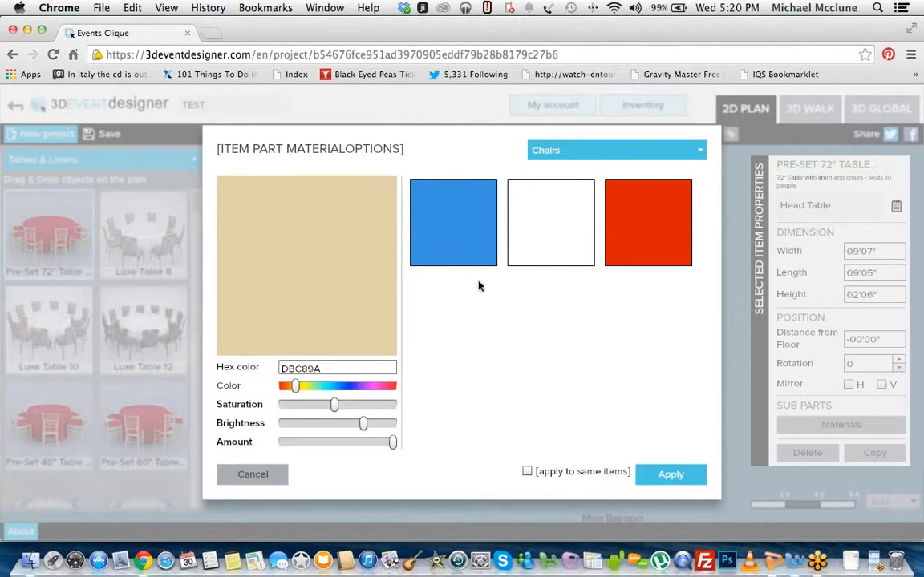
left_click(272, 475)
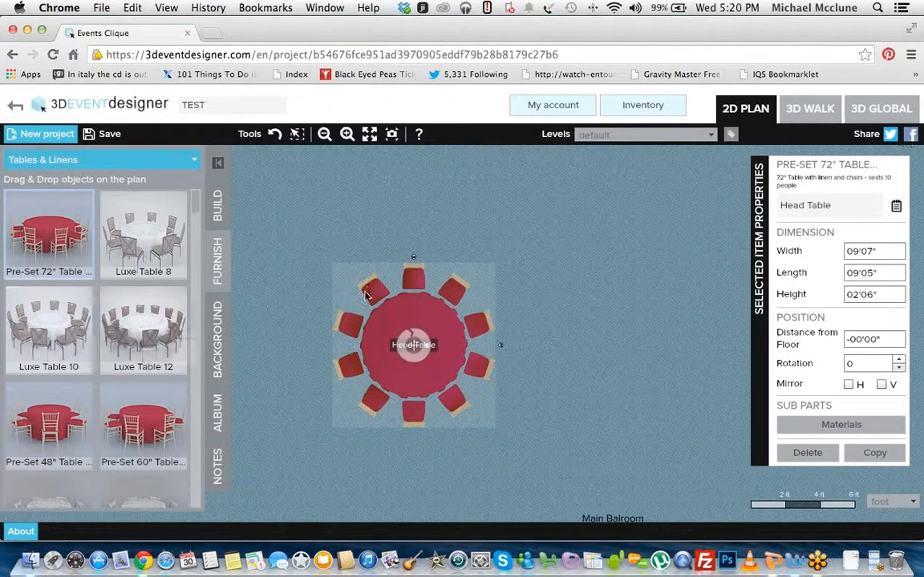
left_click(815, 434)
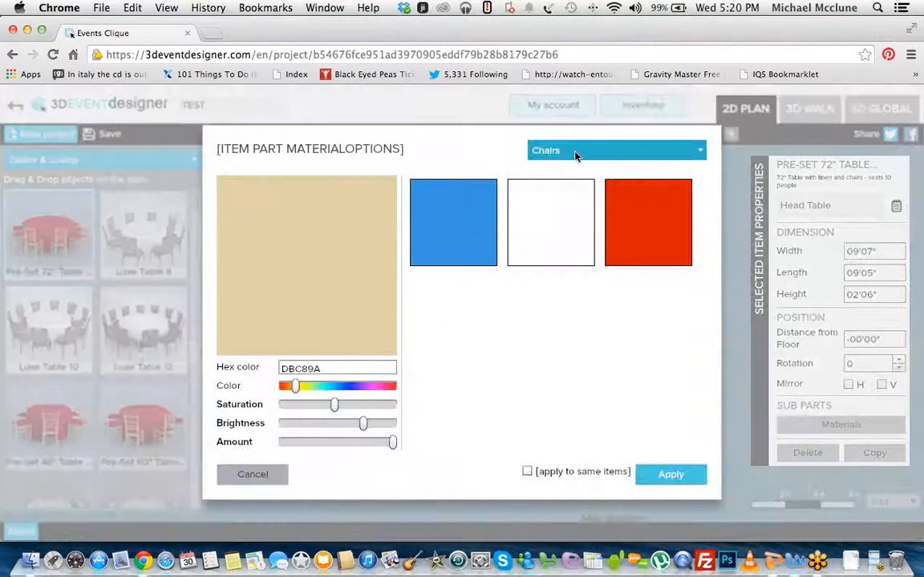
left_click(575, 152)
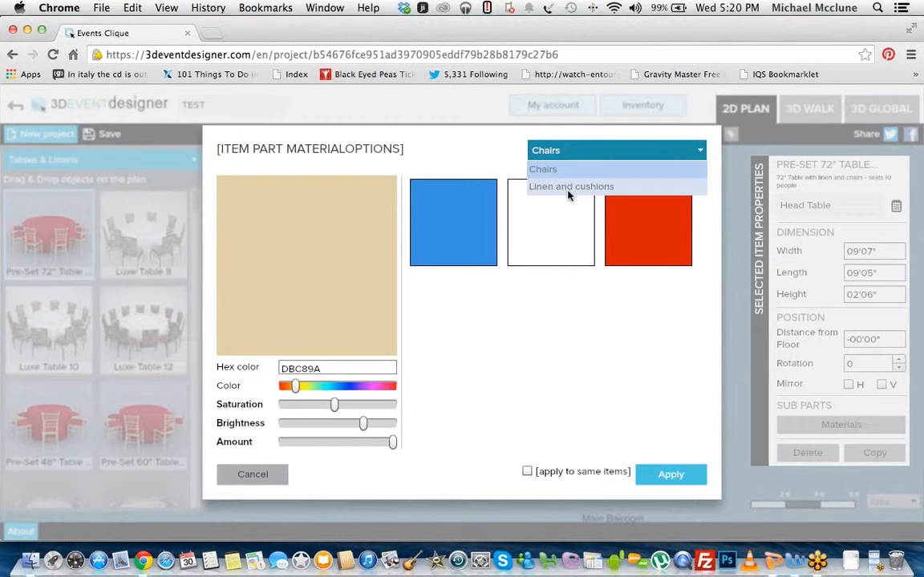
left_click(567, 189)
left_click(574, 153)
left_click(574, 170)
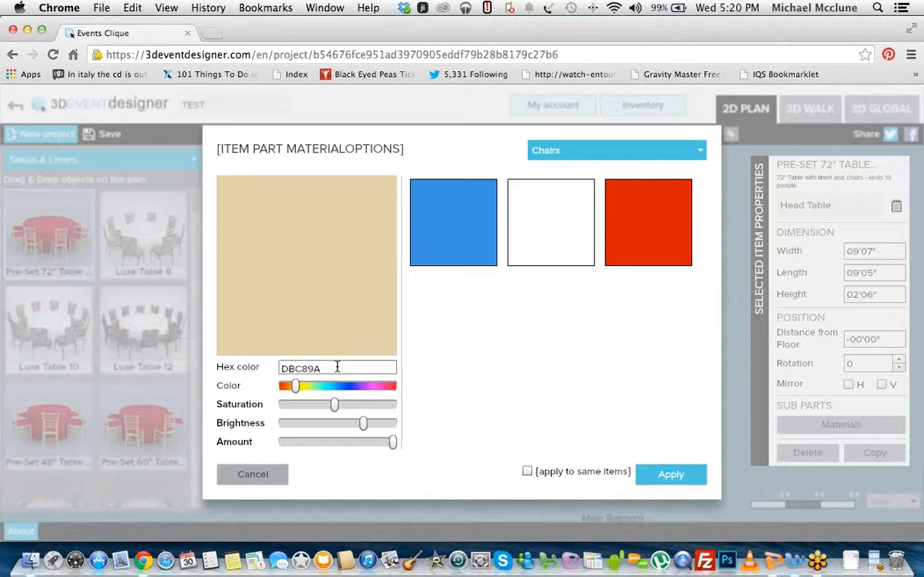
Step: Try the blue, white and red swatches on the Head Table's chairs and set their colour to violet-blue 3F31D8
left_click(482, 238)
left_click(551, 224)
left_click(688, 231)
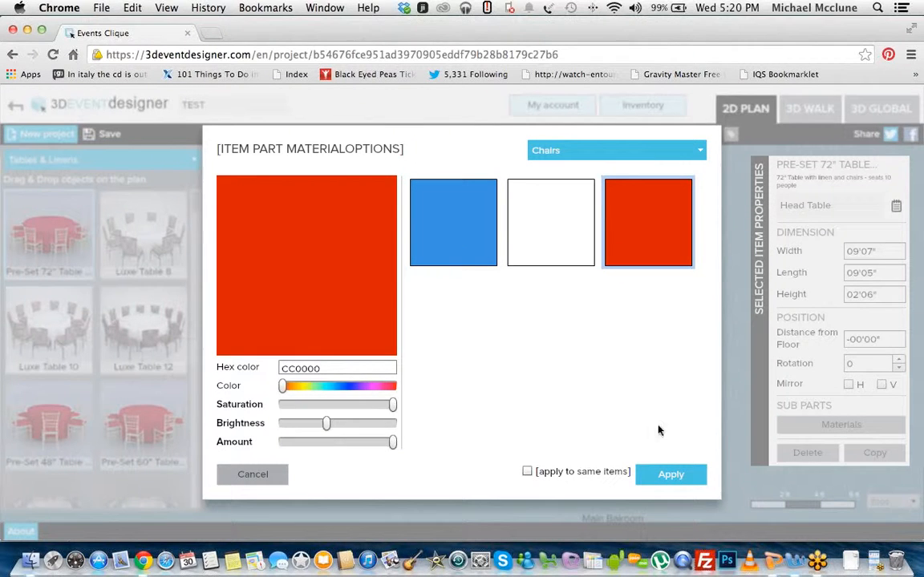
left_click(458, 248)
left_click(551, 241)
left_click(636, 243)
left_click(443, 243)
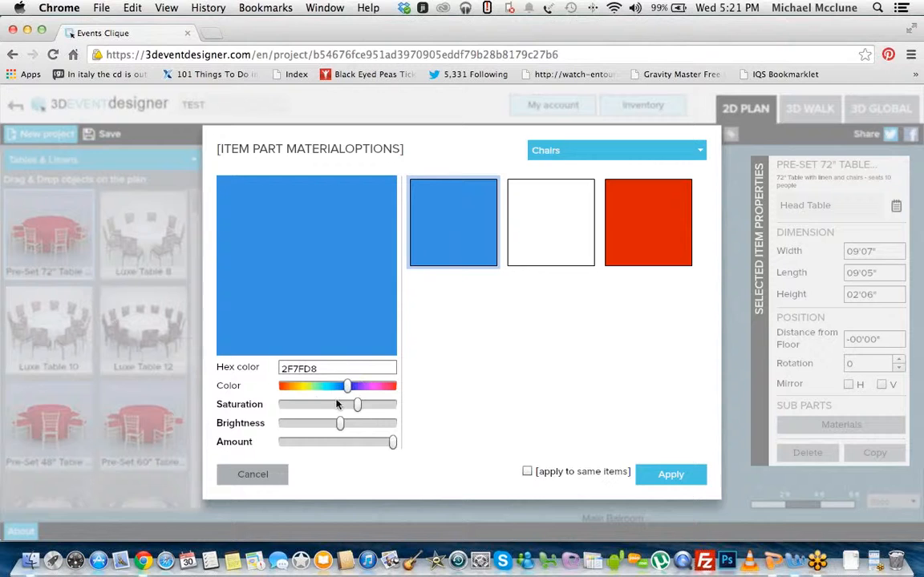
mouse_move(347, 388)
left_mouse_down()
mouse_move(312, 392)
mouse_move(360, 391)
mouse_move(310, 391)
mouse_move(345, 392)
left_mouse_up()
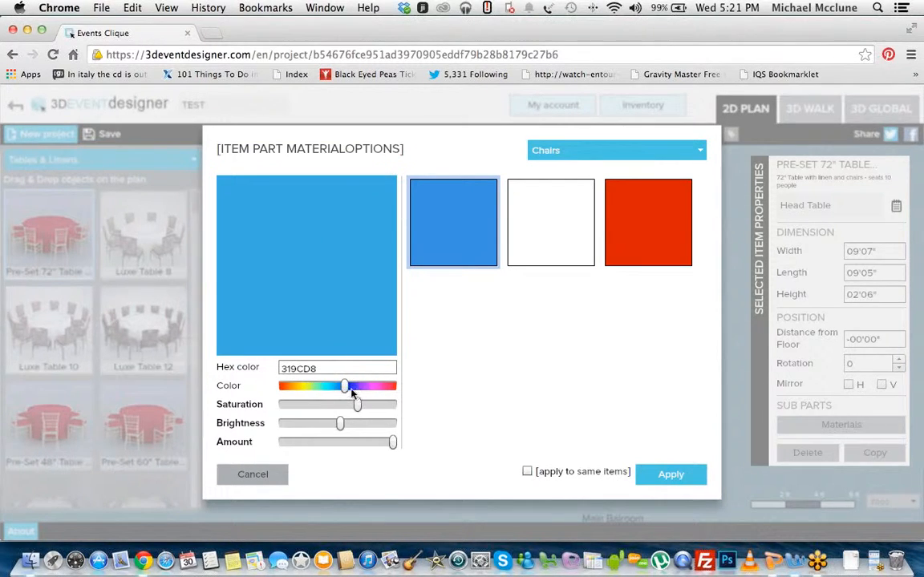
left_click(357, 388)
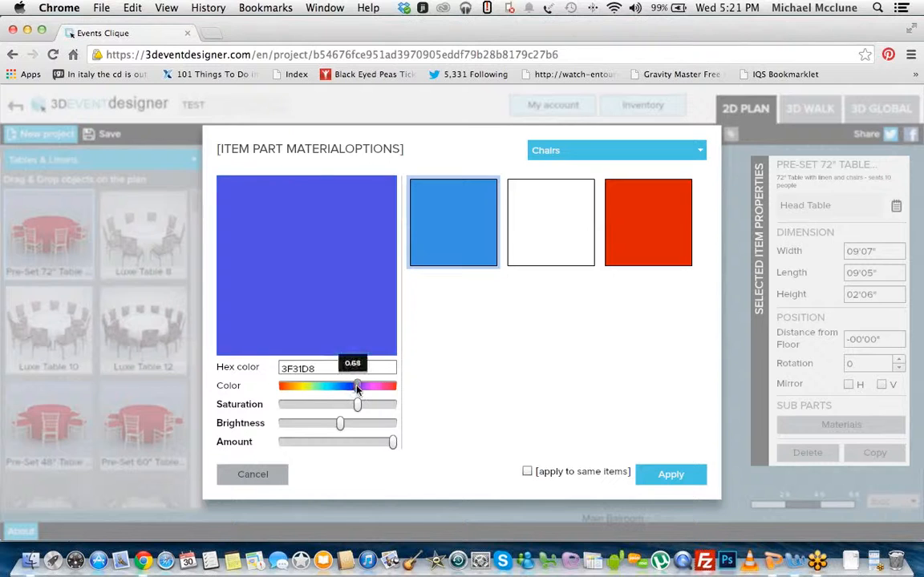
Step: Set the Head Table's linen and cushions to green and apply the material changes
left_click(618, 151)
left_click(601, 184)
left_click_drag(388, 388, 318, 393)
left_click(671, 473)
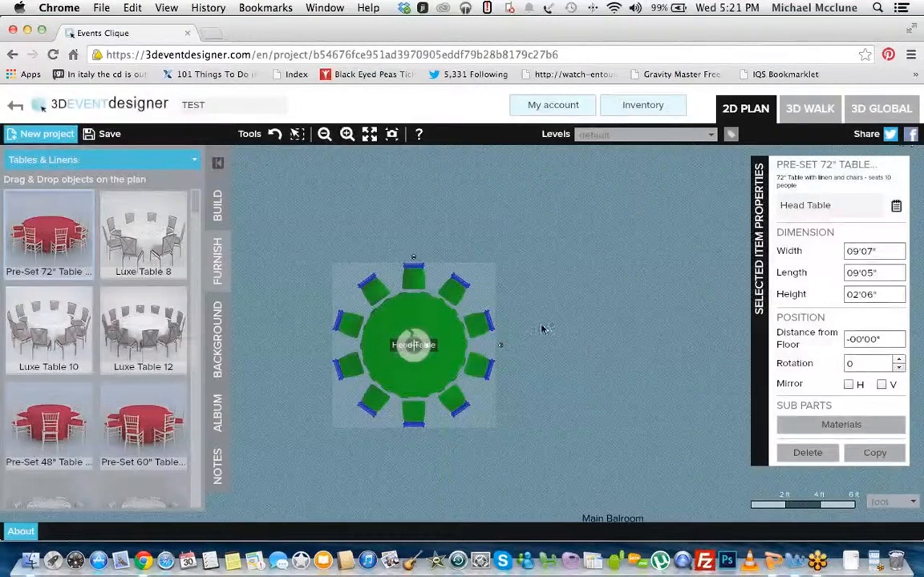
Step: Examine the recoloured Head Table in the 3D walk view and return to the 2D plan
left_click(809, 110)
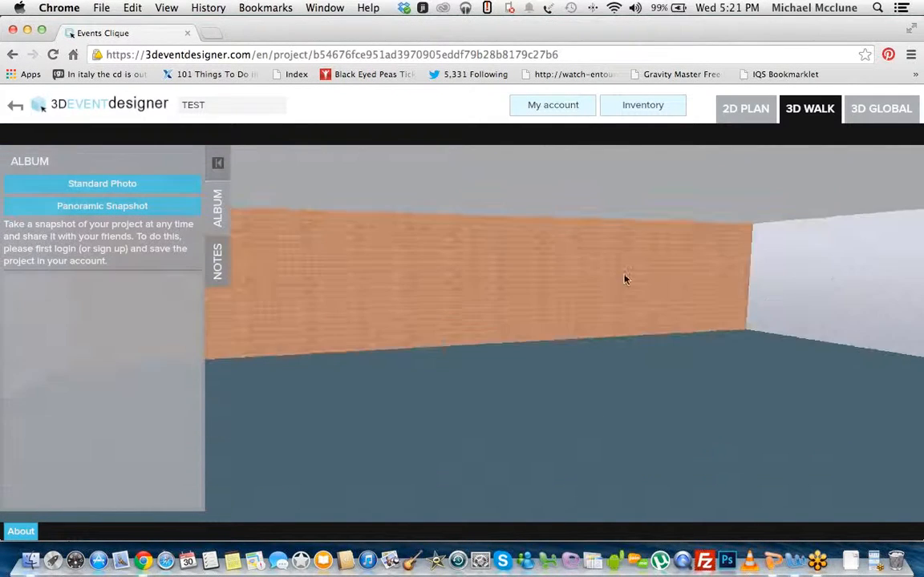
left_click_drag(716, 280, 635, 315)
key("Up")
key("Down")
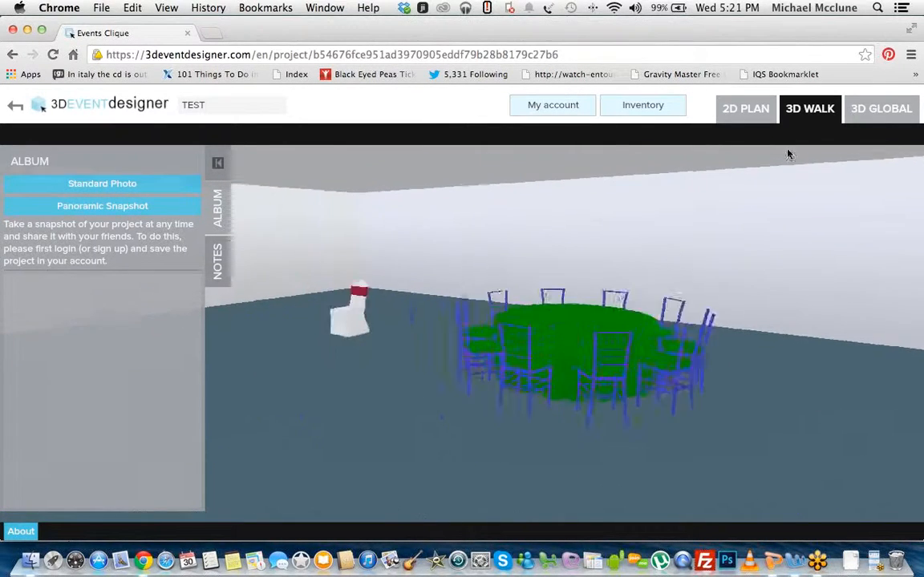
left_click(758, 109)
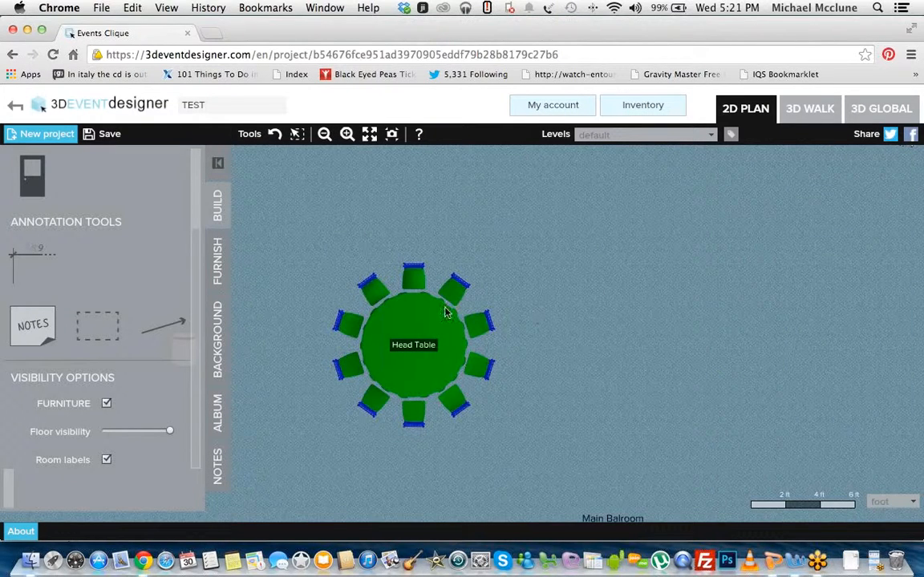
Step: Shift the Head Table slightly up and right, and place a copy of it beside it on the right
left_click_drag(439, 312, 456, 300)
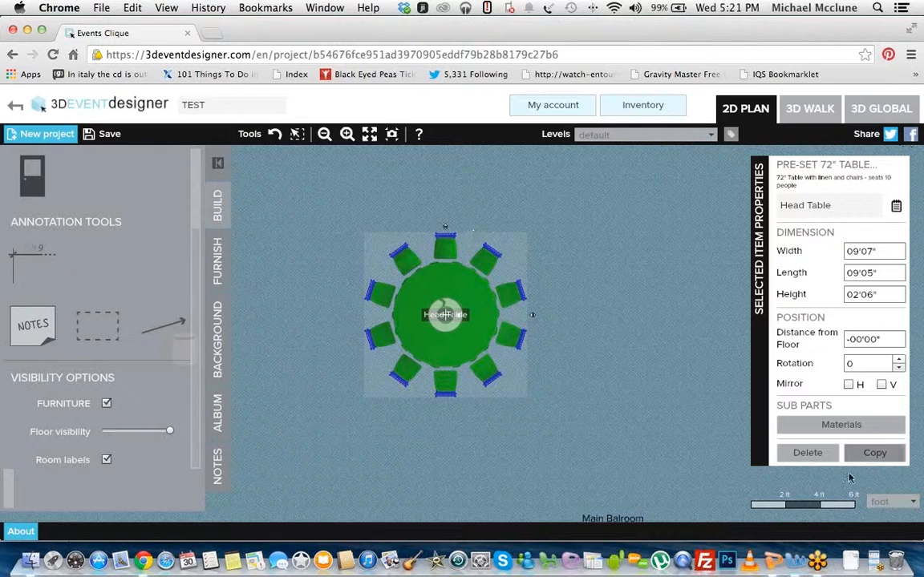
left_click(872, 456)
left_click_drag(540, 361, 419, 357)
left_click(419, 357)
left_click_drag(357, 342, 532, 305)
Step: Make another copy of the Head Table and place it as the third table in a horizontal row
left_click(874, 453)
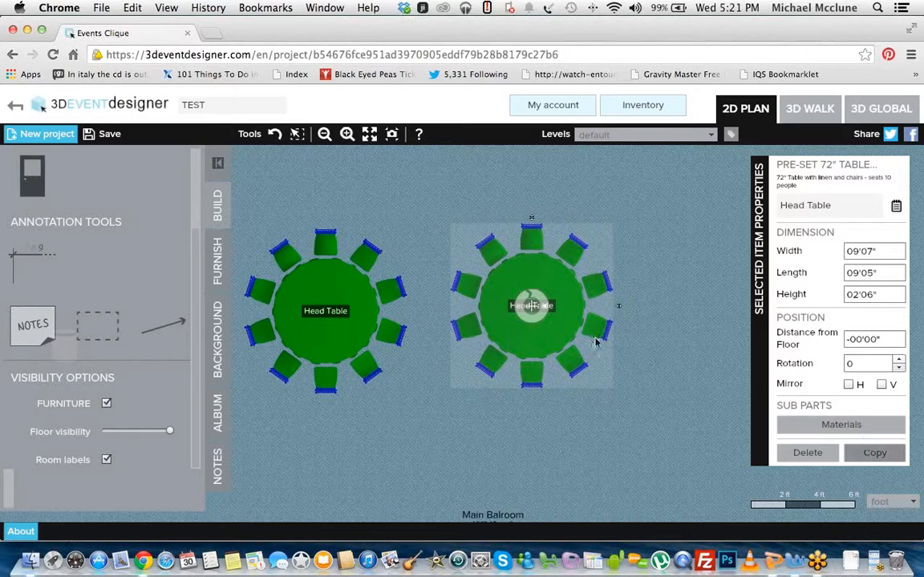
left_click_drag(598, 329, 623, 308)
left_click(451, 337)
left_click(555, 435)
left_click_drag(500, 423, 581, 413)
scroll(504, 405, "down", 1)
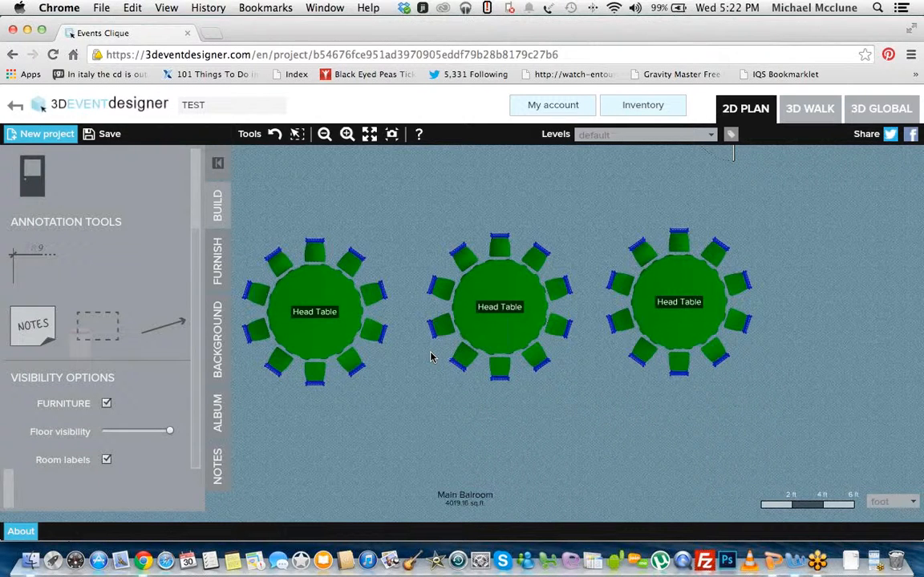
Step: Recolour the Head Tables with white chairs and red linen and cushions, applying the materials to all same items
left_click(319, 305)
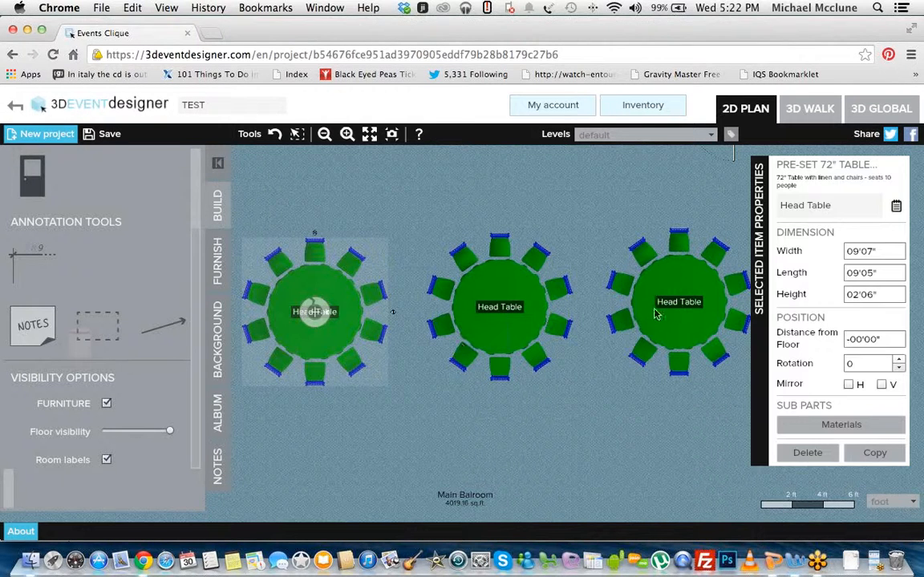
left_click(840, 426)
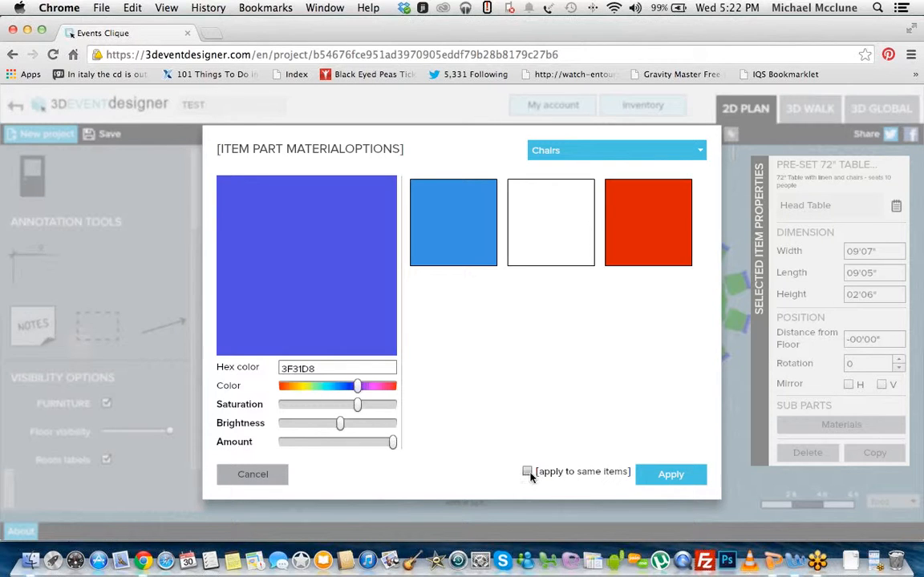
left_click(511, 245)
left_click(562, 151)
left_click(570, 187)
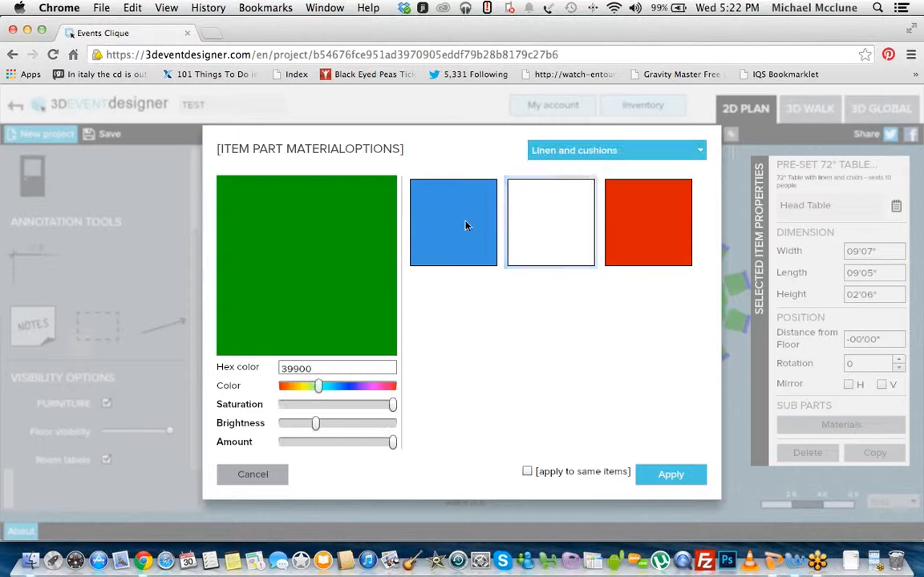
left_click(614, 258)
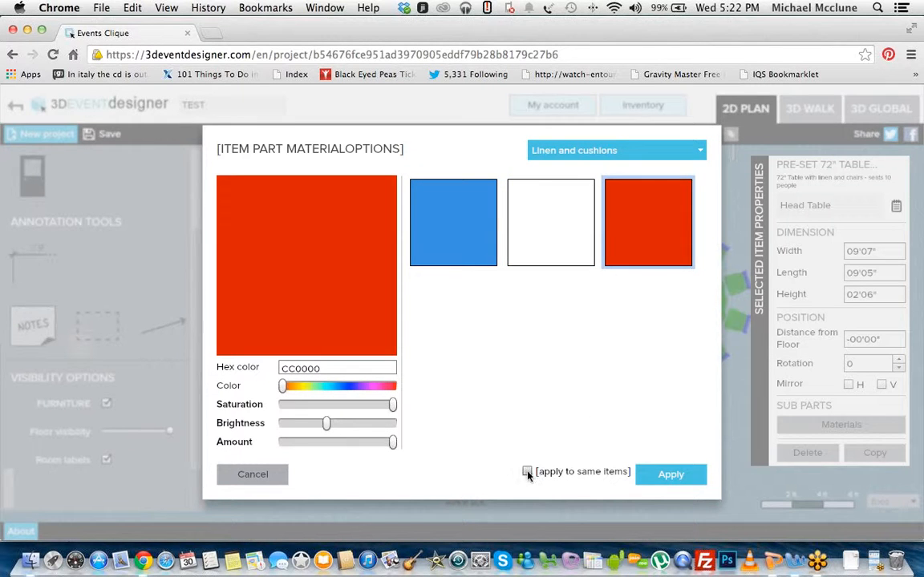
left_click(675, 474)
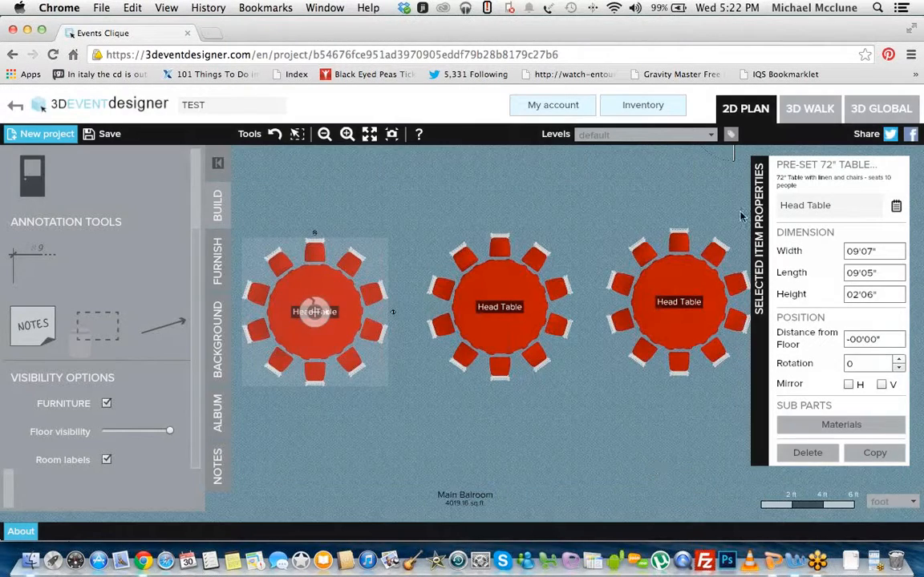
Step: Examine the recoloured tables in the 3D walk view and return to the 2D plan
left_click(812, 110)
left_click_drag(843, 291, 653, 329)
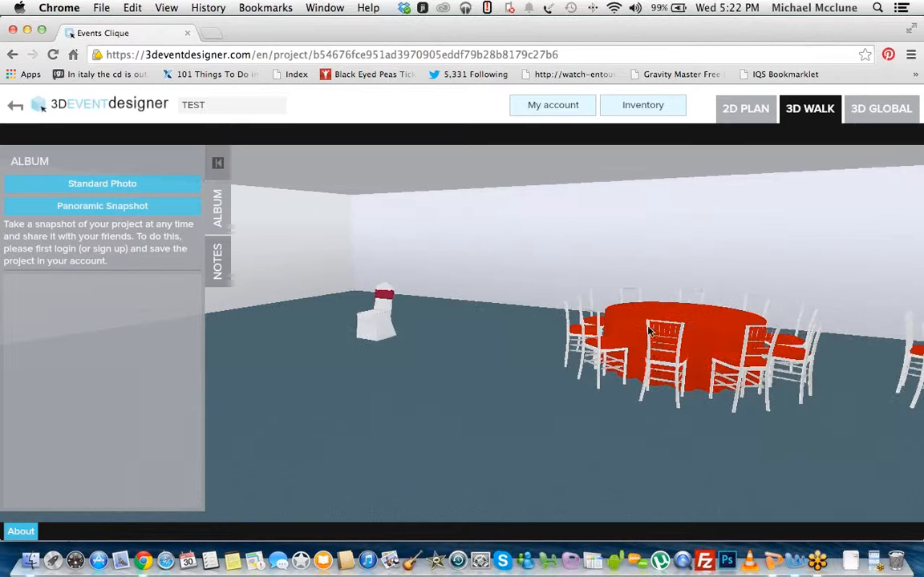
left_click_drag(757, 257, 762, 296)
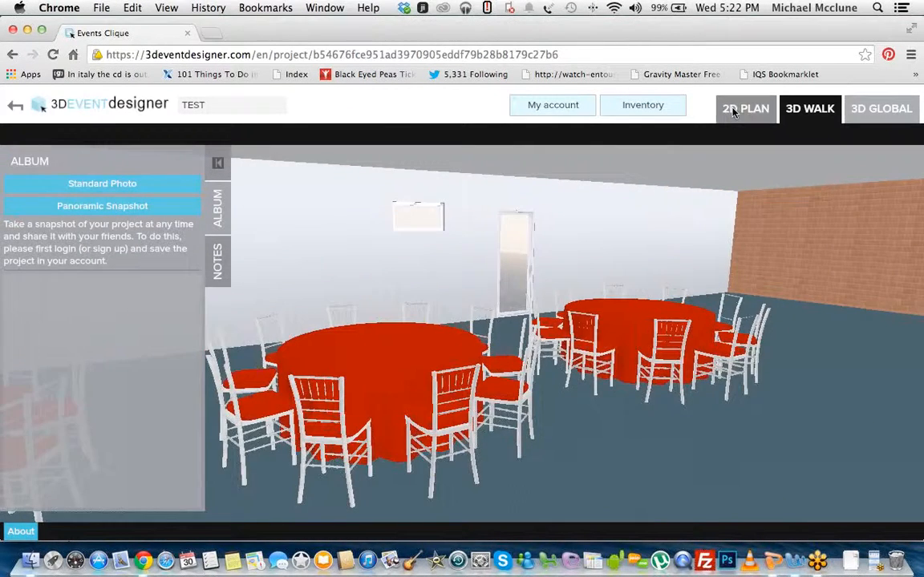
left_click(742, 109)
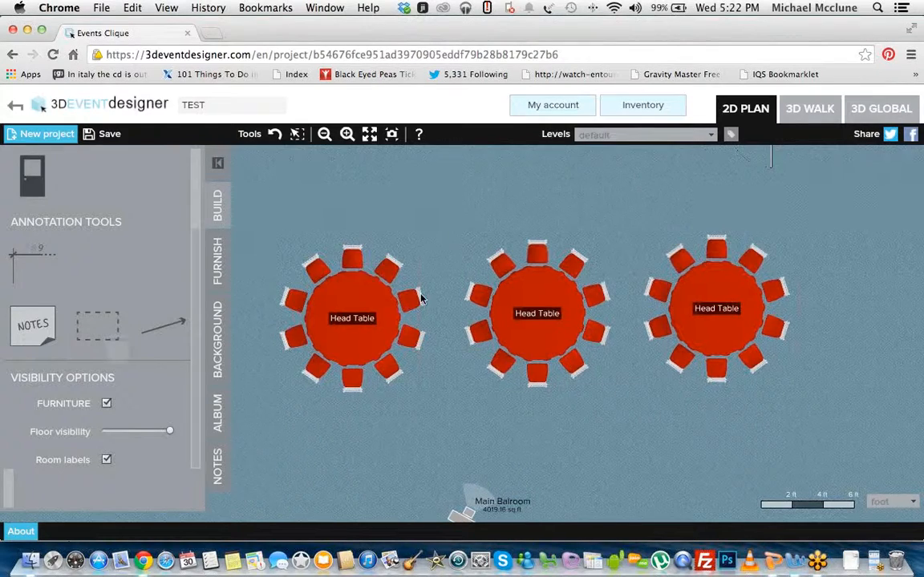
Step: Group the row of three Head Tables and place a copy of the group as a second row directly below it
left_click(345, 283)
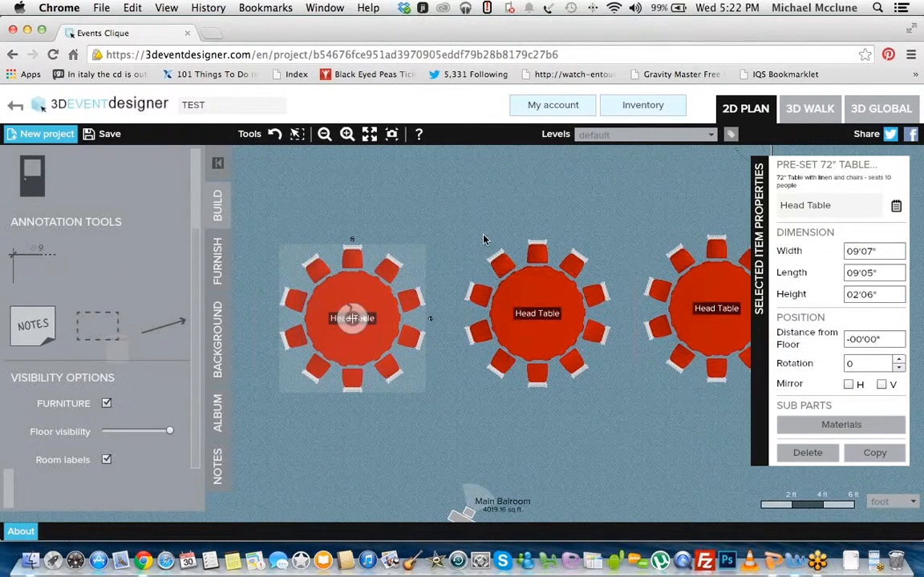
scroll(437, 212, "down", 2)
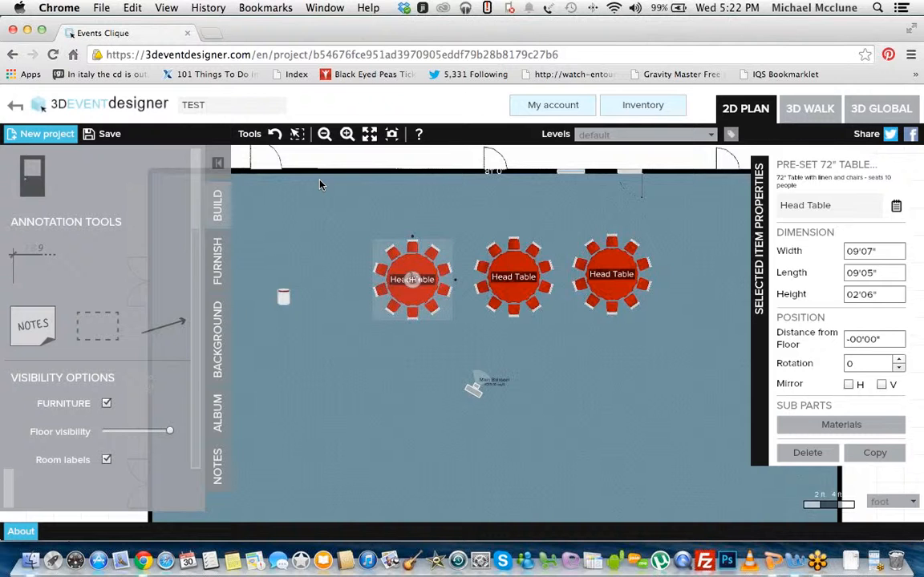
left_click(295, 139)
left_click_drag(348, 201, 700, 344)
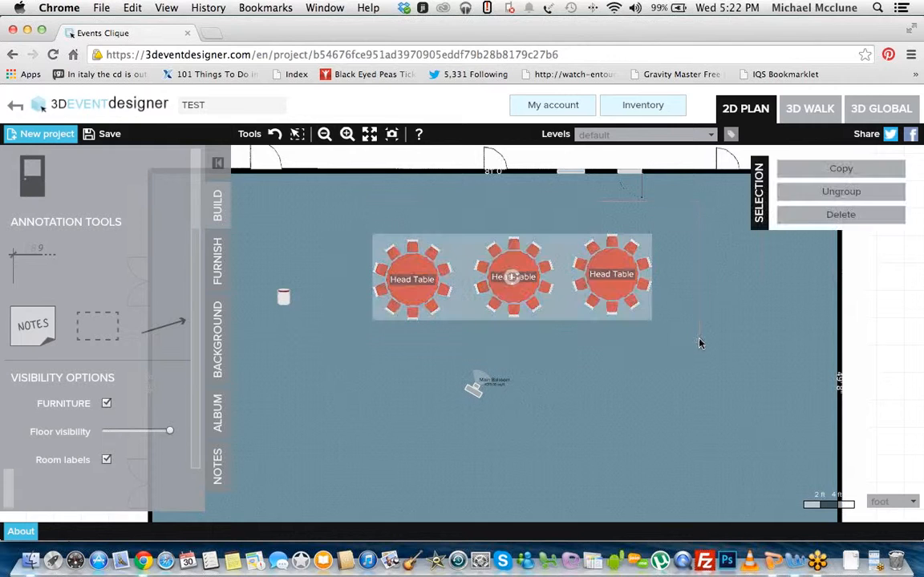
left_click(802, 172)
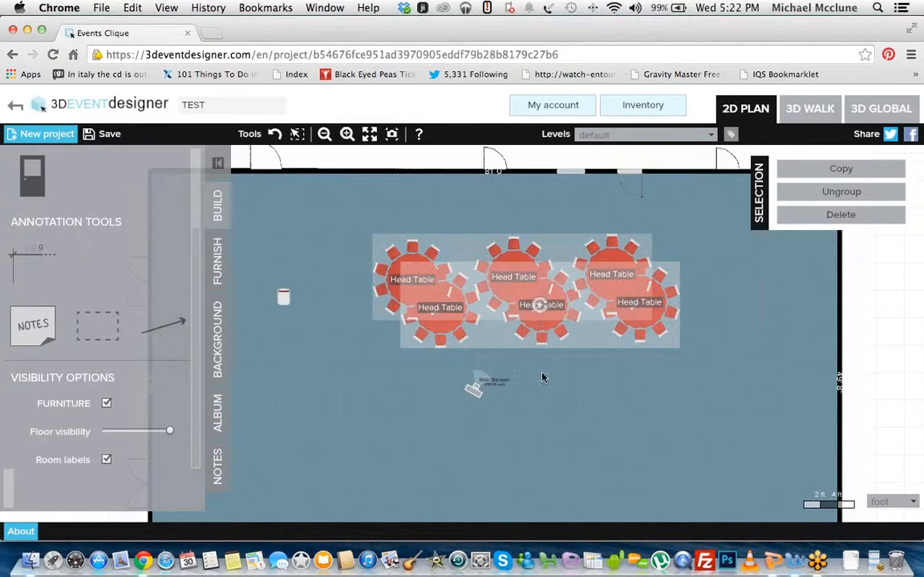
left_click_drag(543, 311, 512, 384)
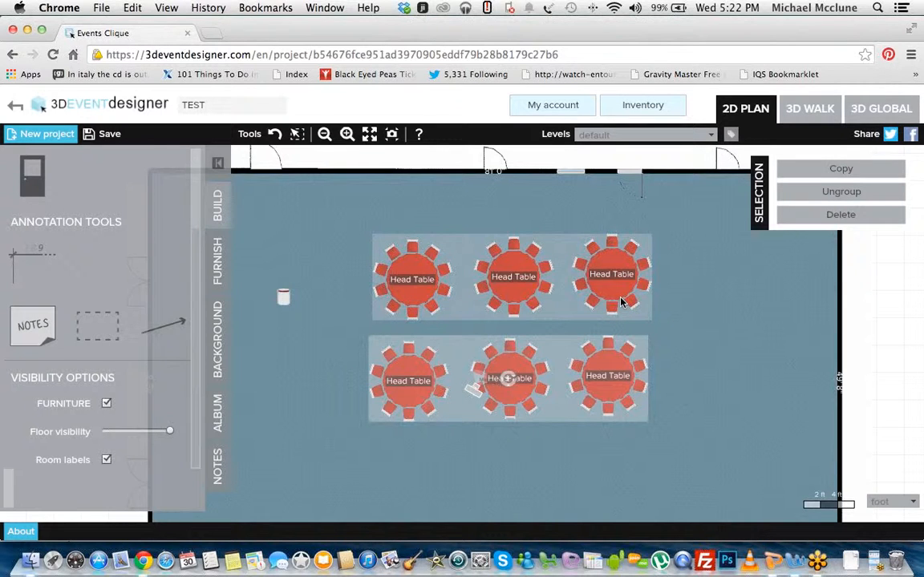
Step: Ungroup both rows of three Head Tables
left_click(823, 194)
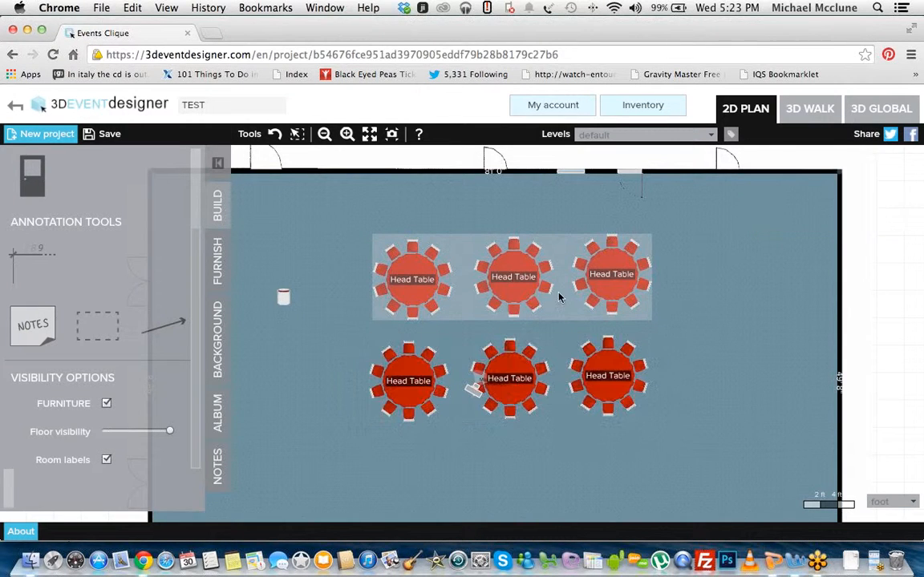
left_click(511, 275)
left_click(830, 193)
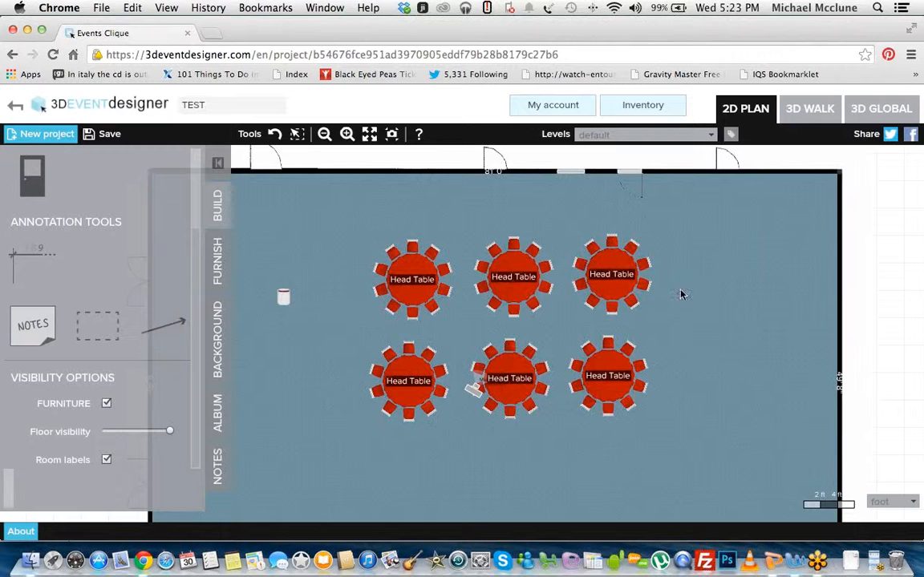
Step: Group all six Head Tables, copy the group, and position the two groups apart on the left and right sides of the ballroom
left_click(298, 135)
left_click_drag(335, 186, 676, 441)
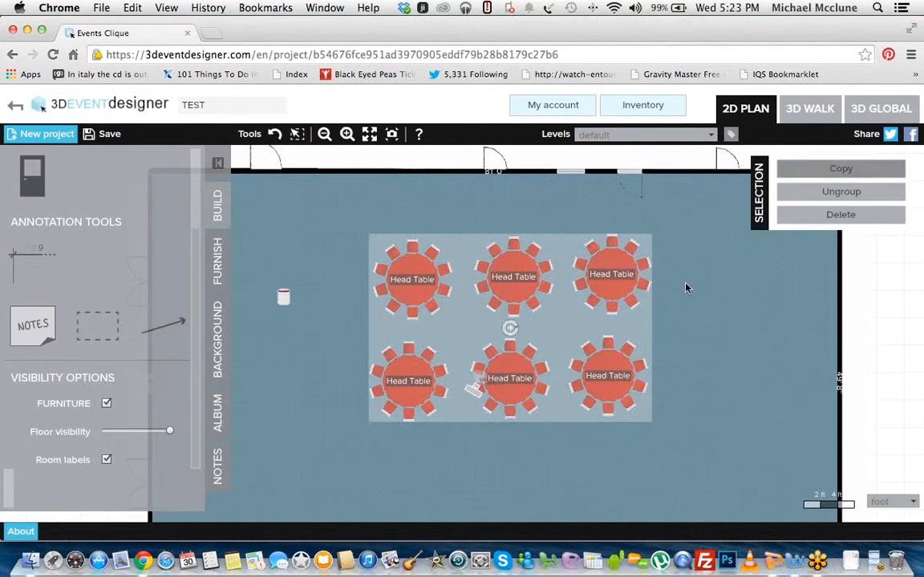
left_click(809, 168)
mouse_move(542, 362)
left_mouse_down()
mouse_move(600, 339)
mouse_move(549, 365)
left_mouse_up()
left_click_drag(514, 413, 505, 368)
left_click(353, 217)
left_click_drag(481, 311, 267, 314)
left_click_drag(570, 344, 783, 339)
left_click(763, 220)
left_click_drag(888, 337, 709, 416)
left_click_drag(593, 244, 704, 281)
scroll(684, 285, "up", 3)
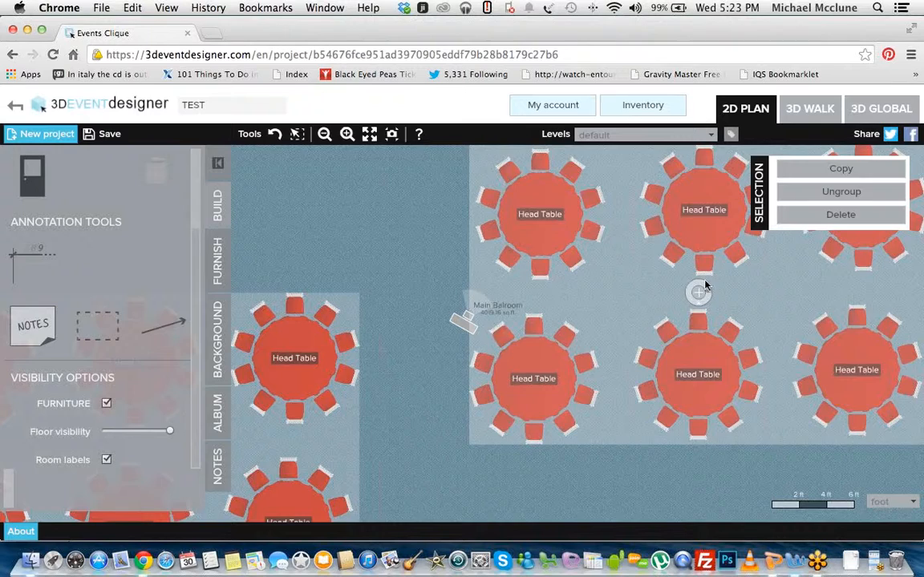
Step: Delete the group of six Head Tables beside the ballroom's left wall
left_click_drag(412, 259, 437, 246)
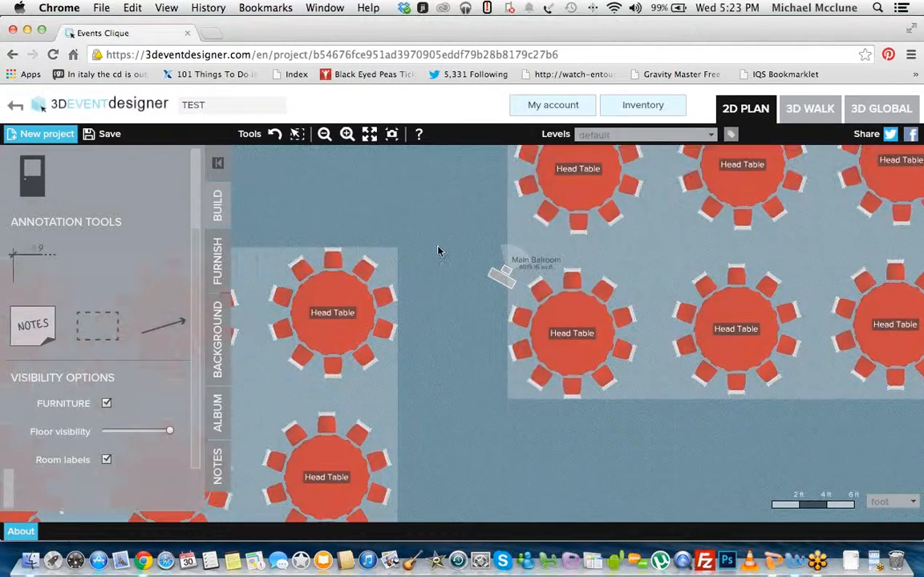
left_click(325, 135)
left_click_drag(336, 166, 466, 230)
left_click_drag(444, 426, 472, 390)
left_click(472, 390)
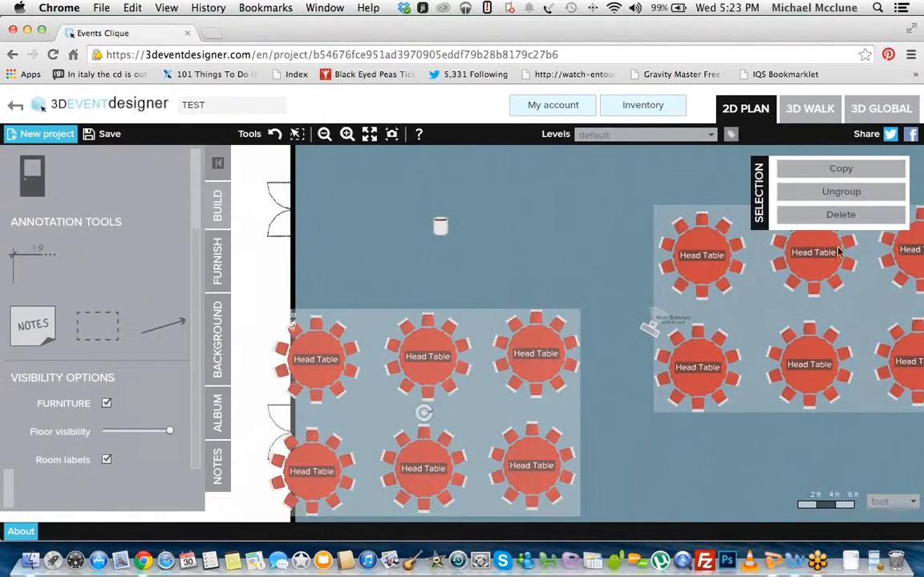
left_click(840, 215)
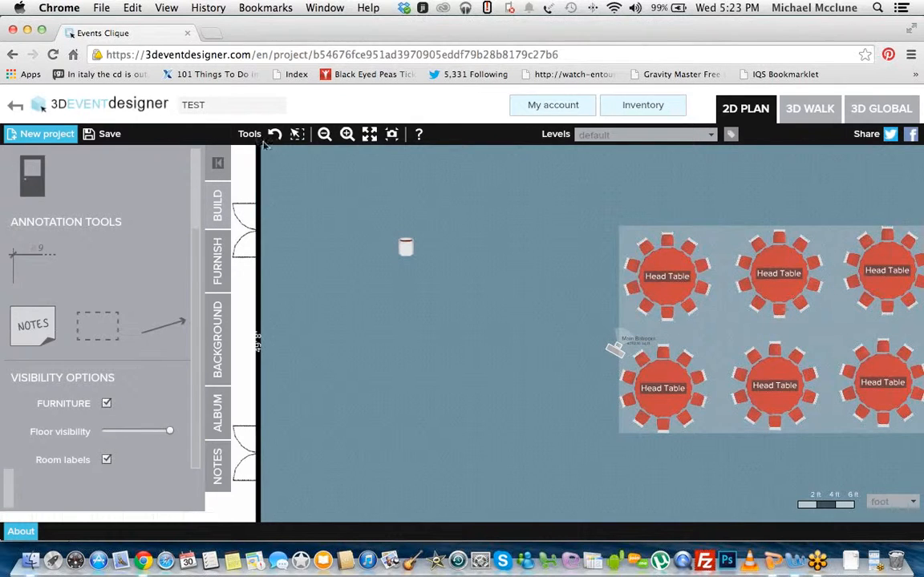
Step: Delete the remaining group of six Head Tables and bring up the Tables & Linens furniture catalogue
left_click(324, 135)
left_click_drag(481, 275, 382, 226)
left_click_drag(443, 287, 480, 291)
left_click(226, 268)
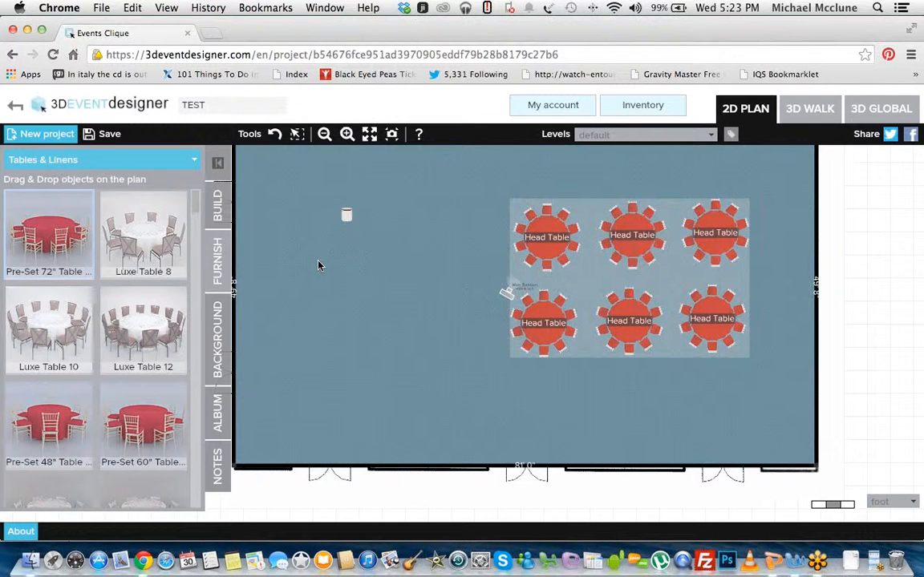
left_click(585, 304)
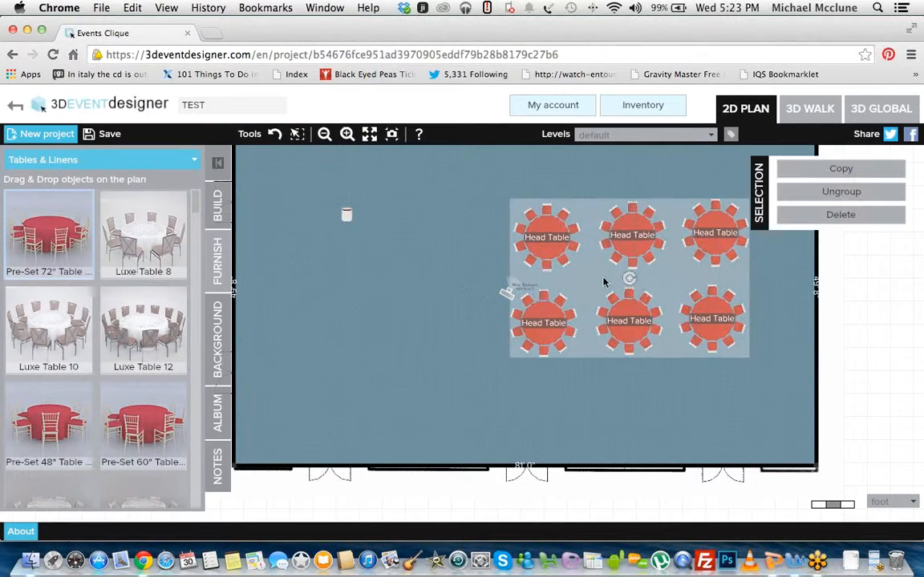
left_click(790, 215)
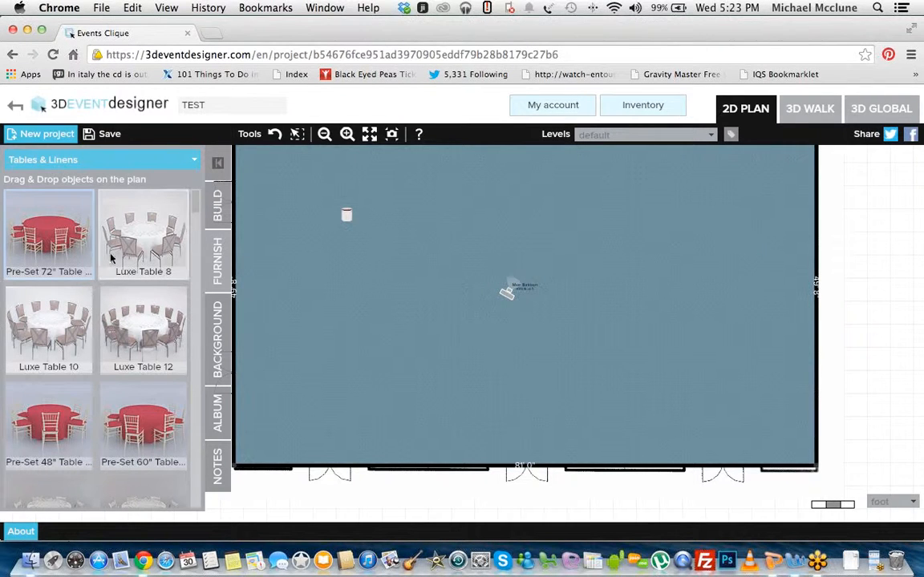
Step: Place a Pre-Set 72" Table in the upper middle of the ballroom and label it "Head Table"
left_click_drag(64, 227, 464, 240)
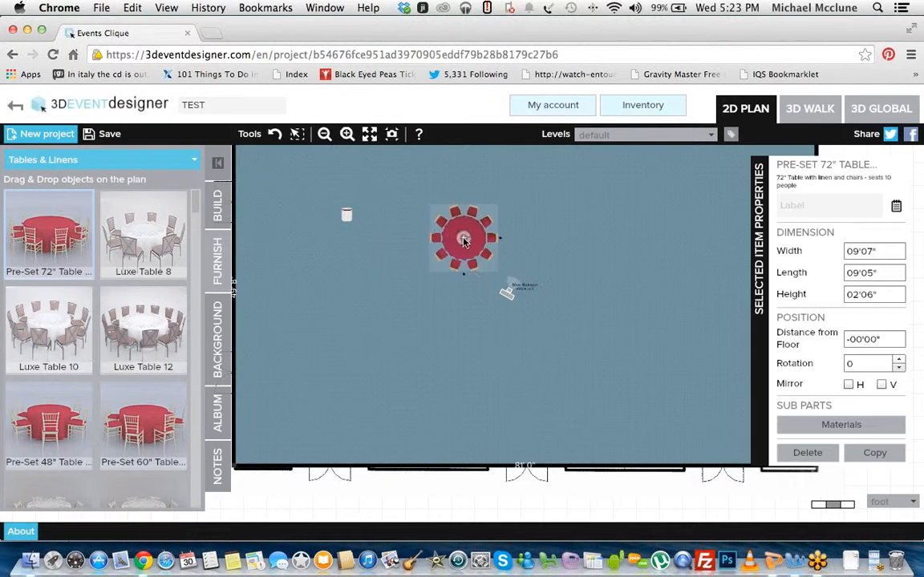
left_click(557, 226)
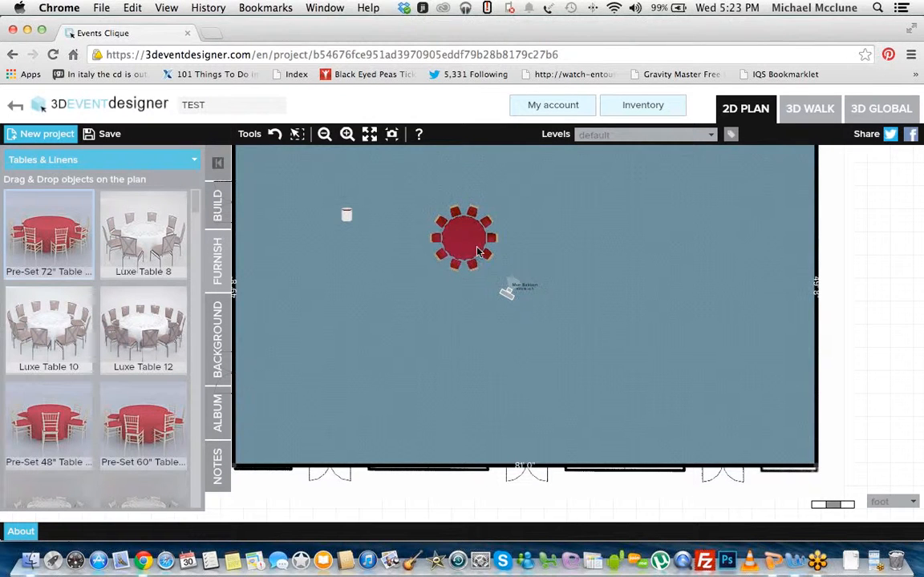
left_click(488, 245)
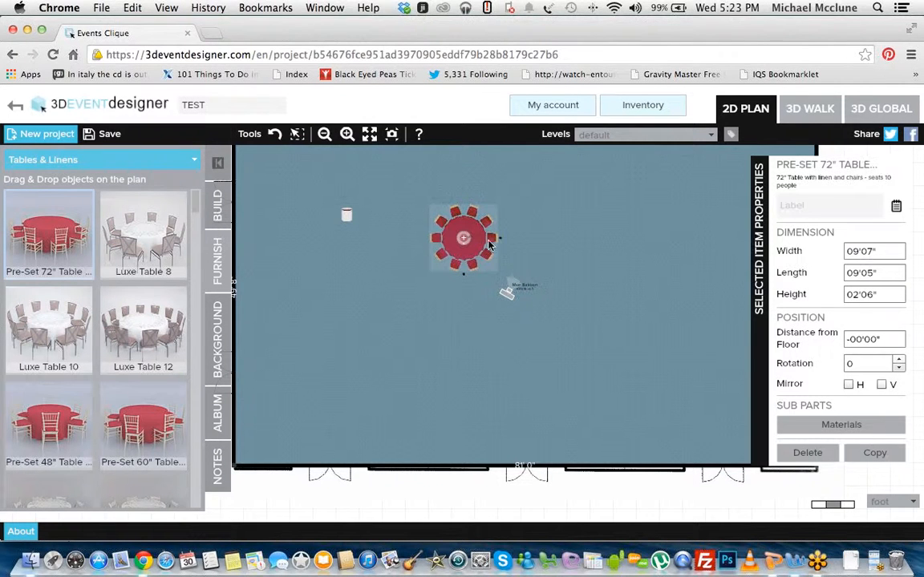
left_click(799, 209)
type("Head Table")
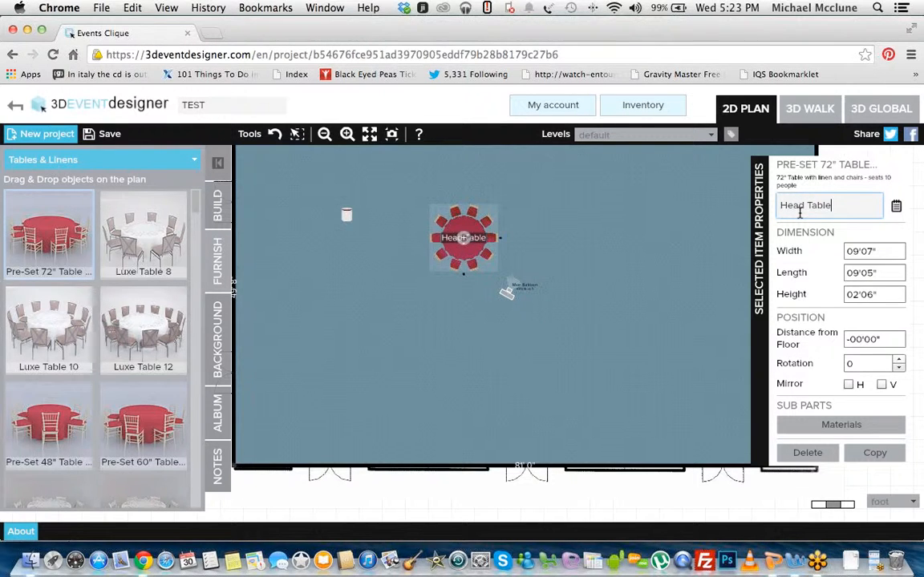
Step: Add a note to the Head Table assigning two guests by name with the meal choices Fish and Meat
left_click(896, 207)
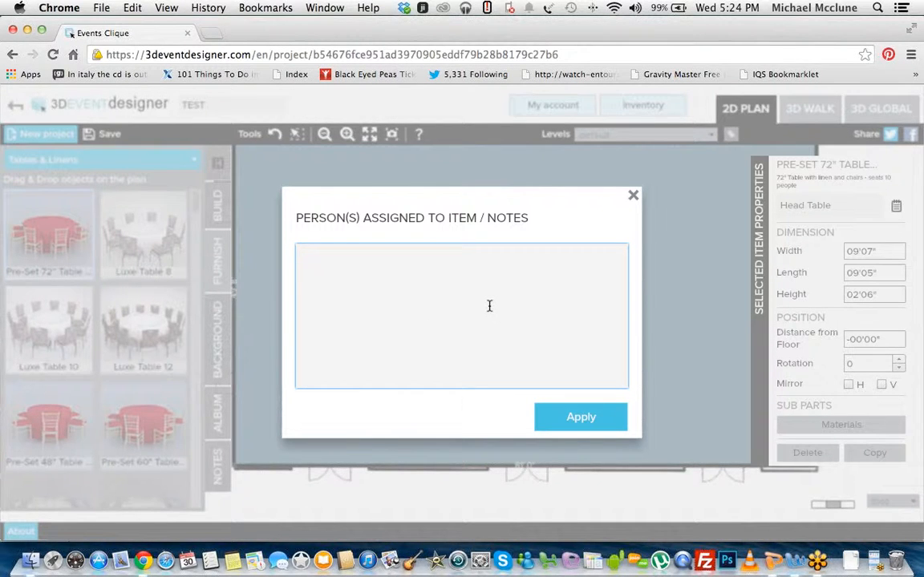
type("Mike")
type(" - Fish")
type("Kristin - Meat")
left_click(561, 418)
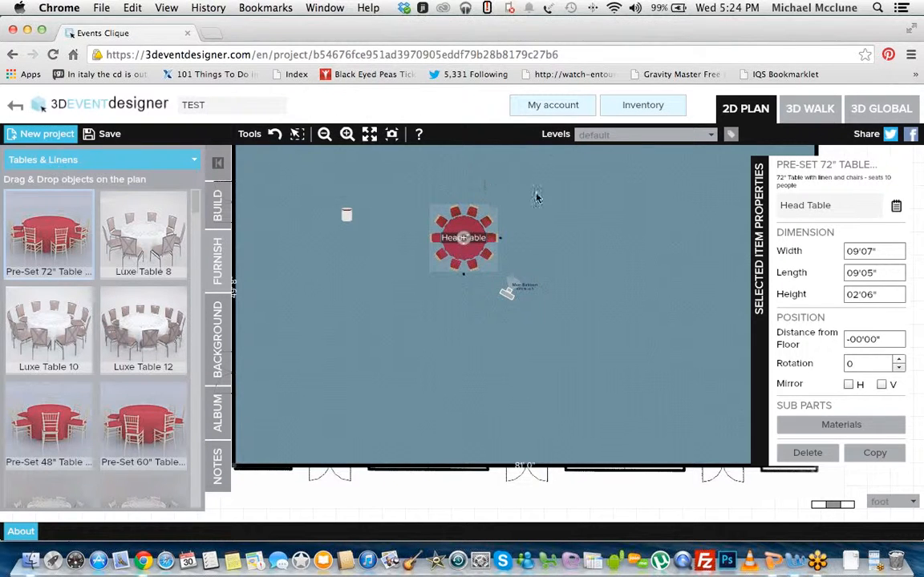
Step: Review the project's inventory and seating chart report, then close it and return to the plan
left_click(628, 107)
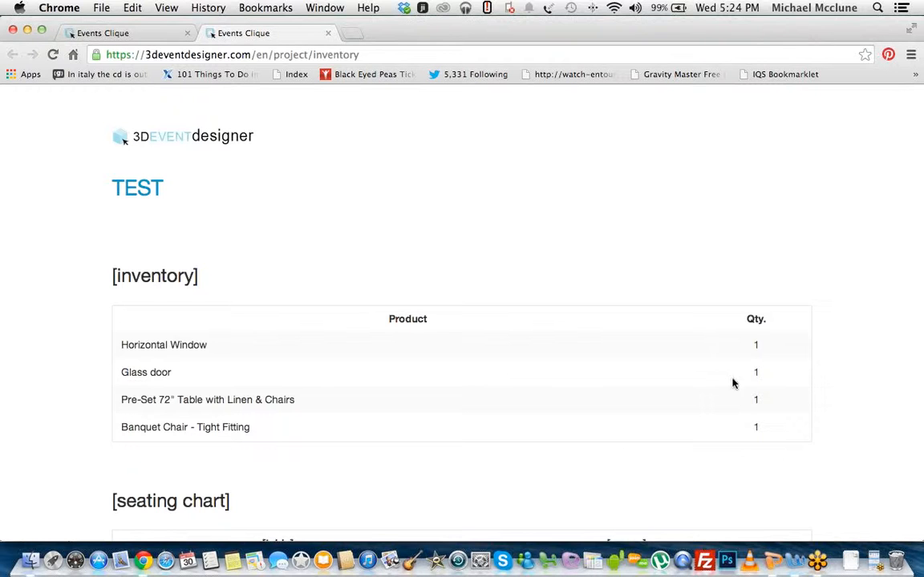
scroll(171, 363, "down", 2)
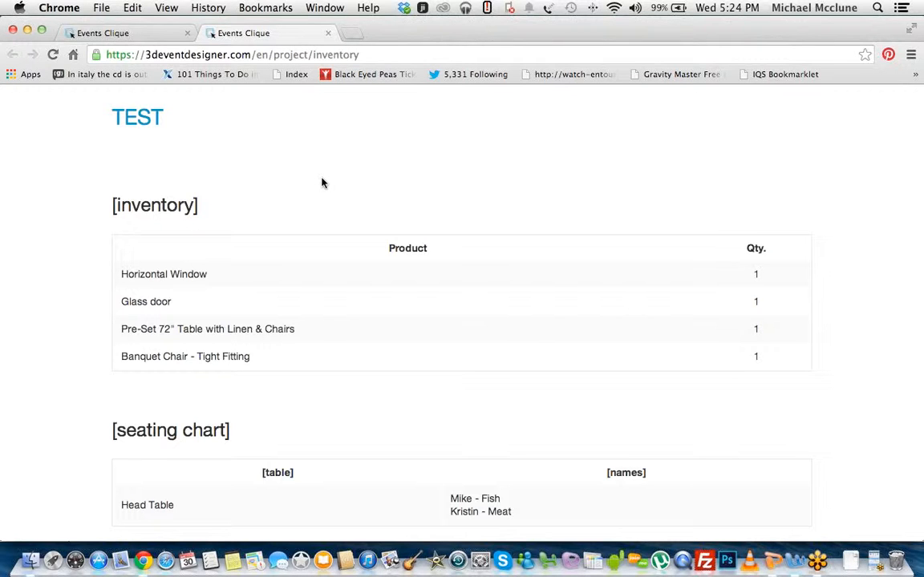
left_click(329, 34)
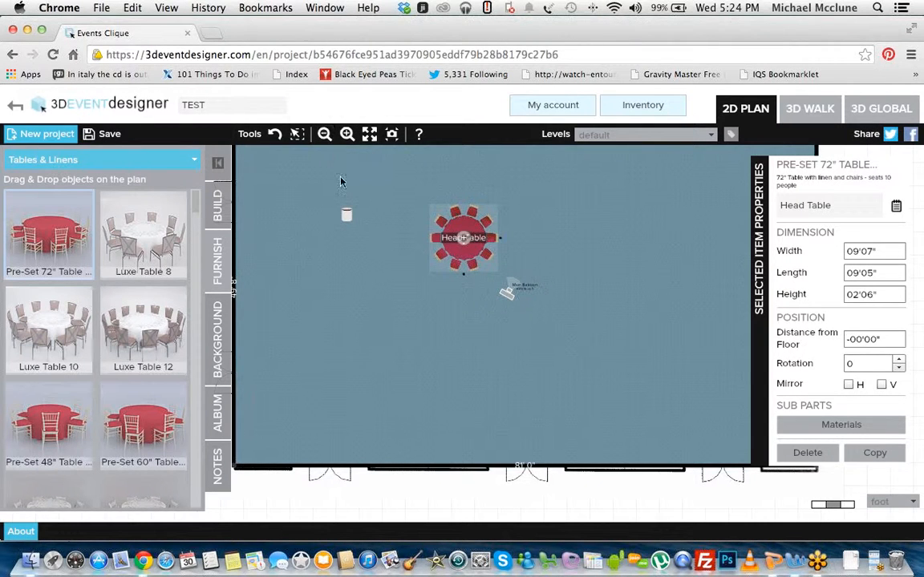
Step: Place a Bench Ottoman from the Lounge Furniture category in the ballroom, to the upper right of the Head Table
left_click(367, 280)
scroll(366, 279, "up", 3)
left_click(327, 138)
left_click_drag(400, 323, 399, 283)
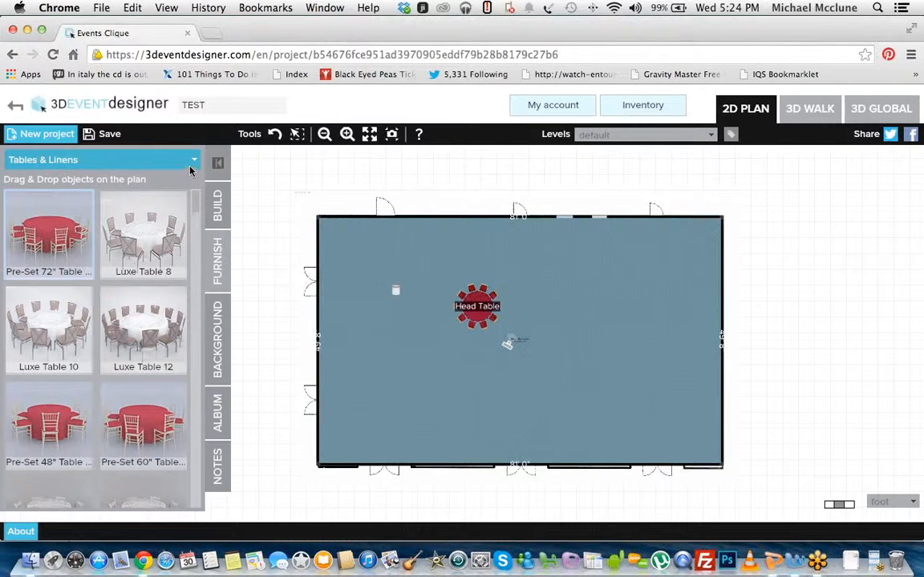
left_click(170, 154)
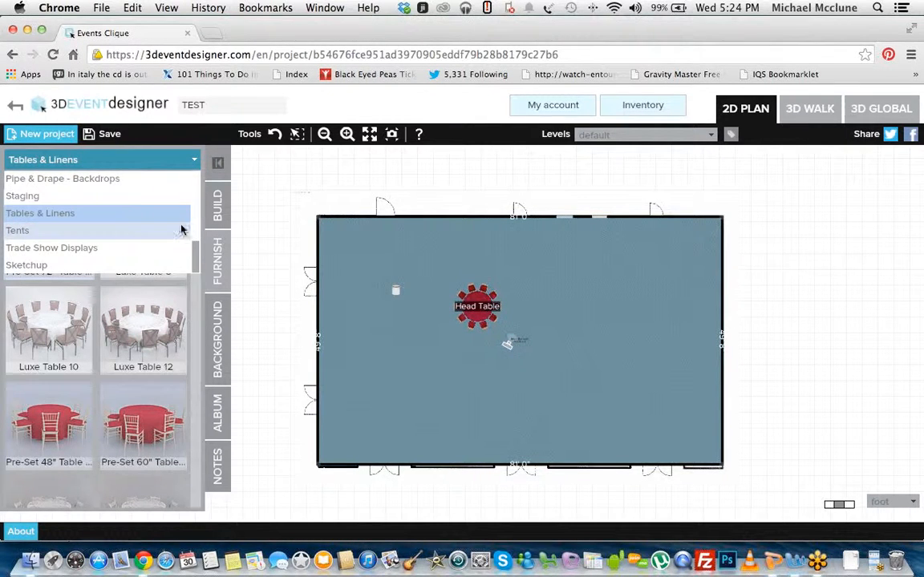
left_click_drag(197, 248, 197, 226)
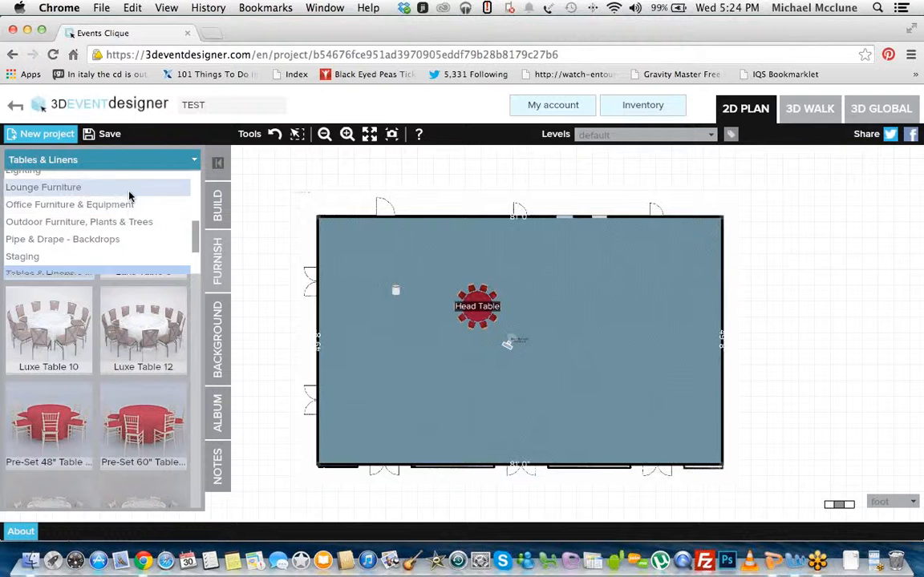
left_click(129, 188)
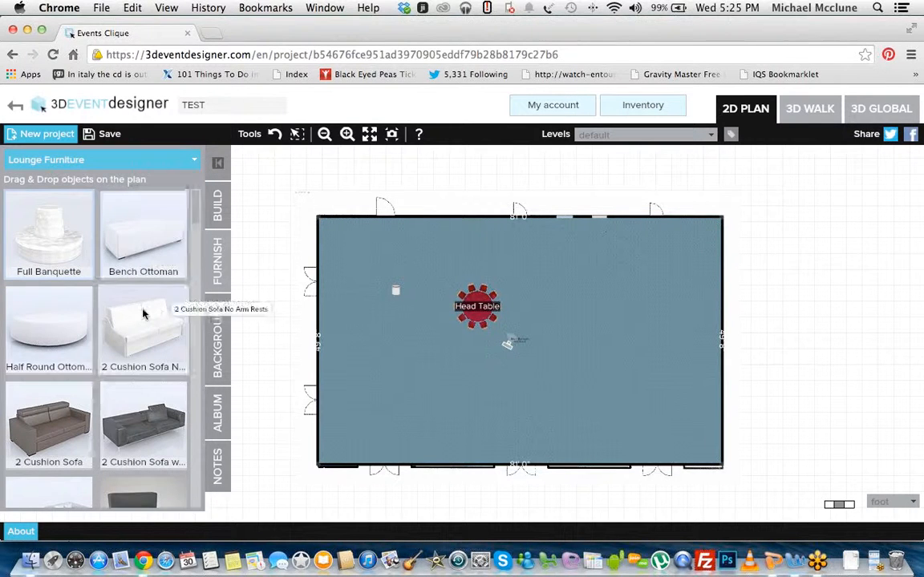
left_click(570, 277)
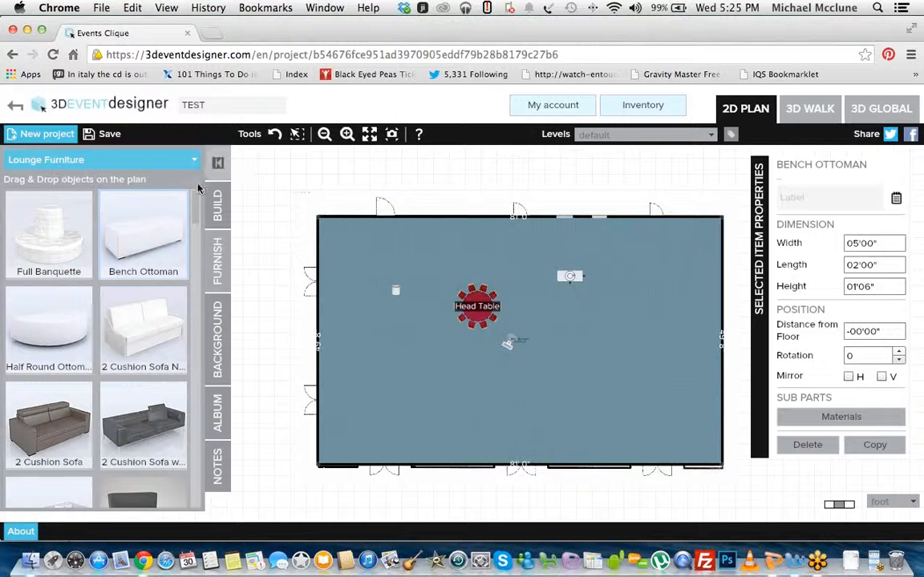
Step: Look over the background image settings and open the project album
left_click(218, 319)
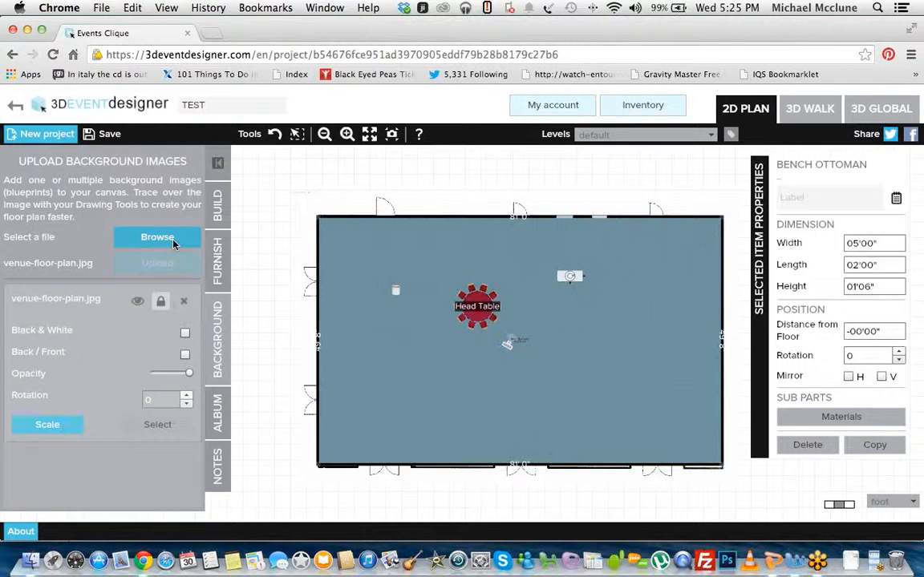
left_click(219, 417)
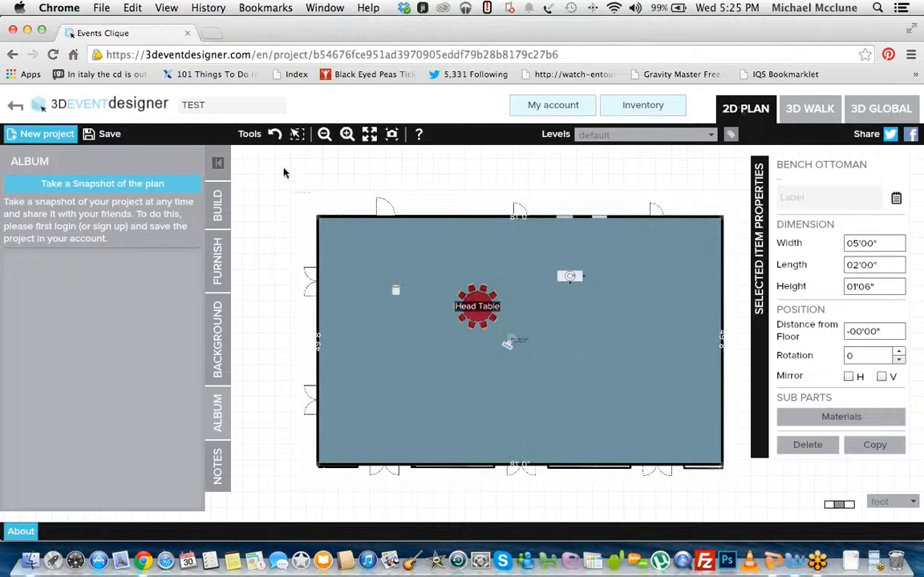
Step: Save a snapshot of the 2D plan to the album, then view the saved image with its web address and close it
left_click(118, 186)
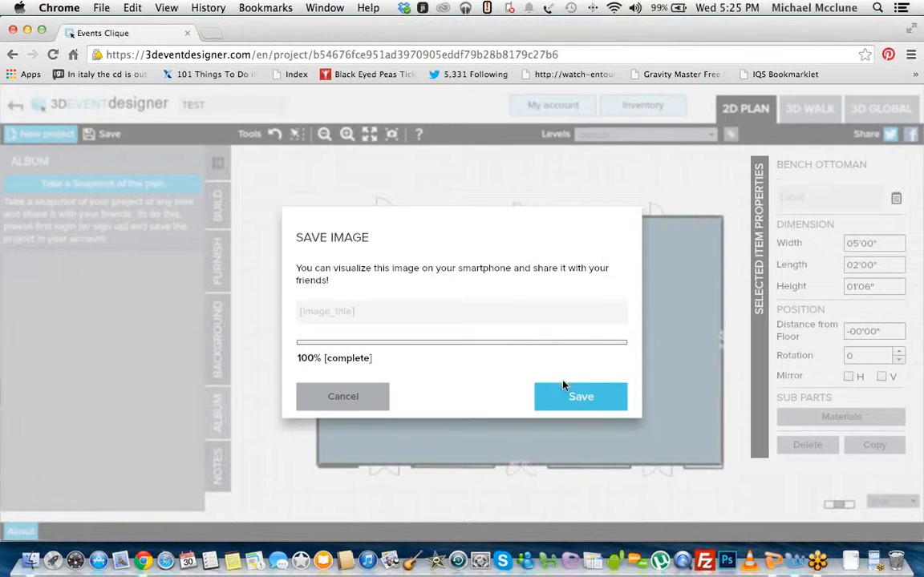
left_click(574, 398)
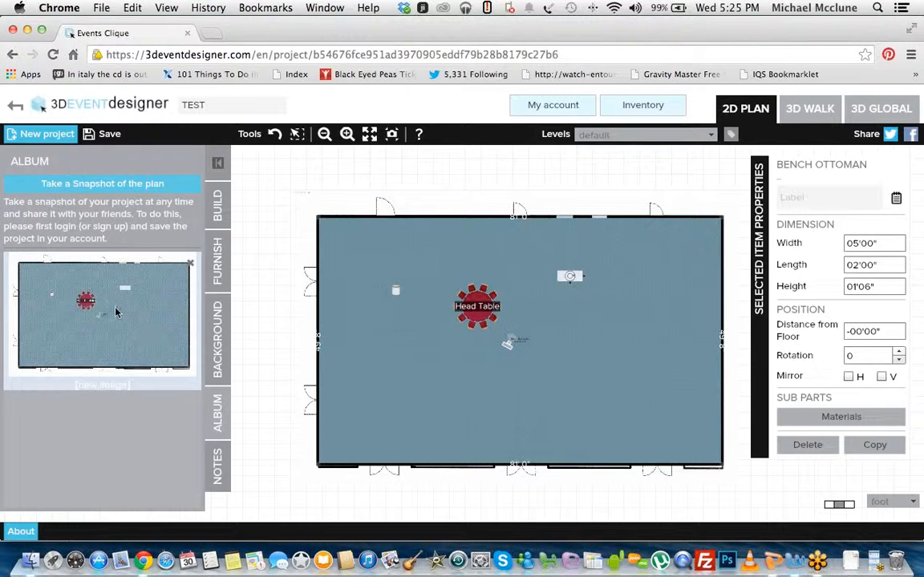
left_click(103, 275)
left_click_drag(304, 137, 249, 93)
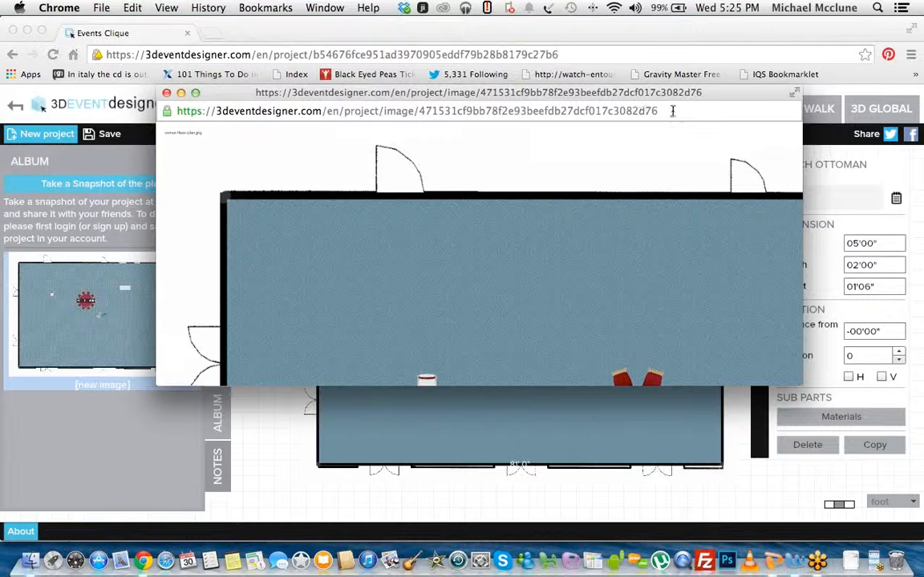
left_click(594, 110)
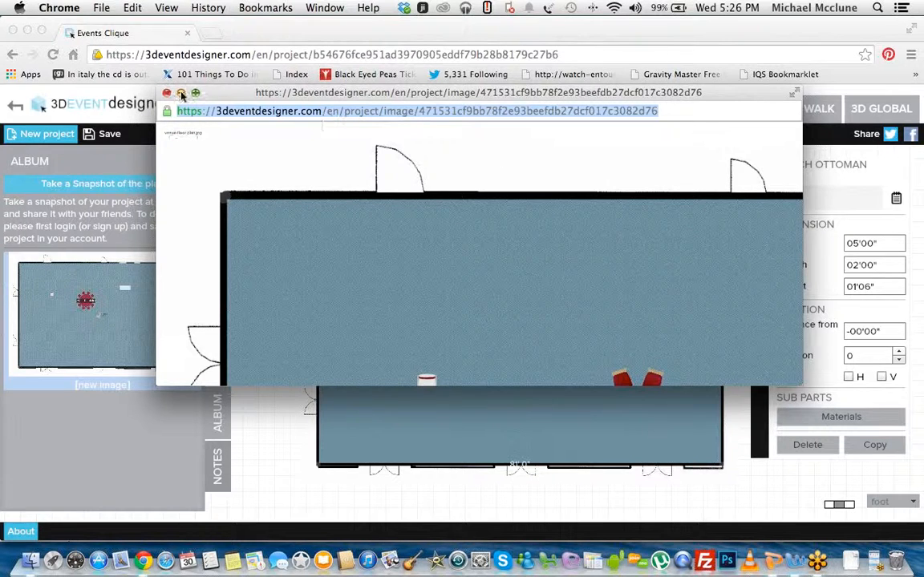
left_click_drag(251, 89, 202, 73)
scroll(379, 242, "down", 1)
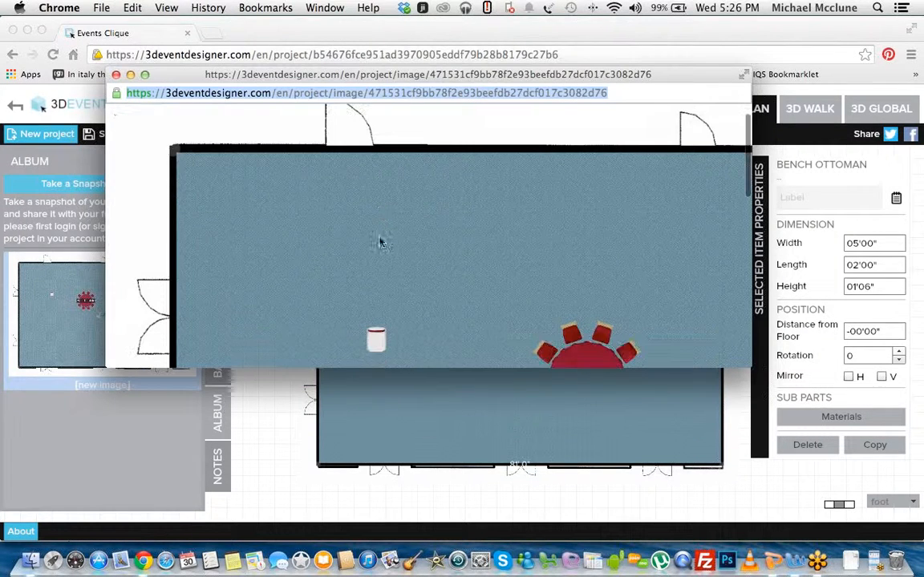
left_click(116, 75)
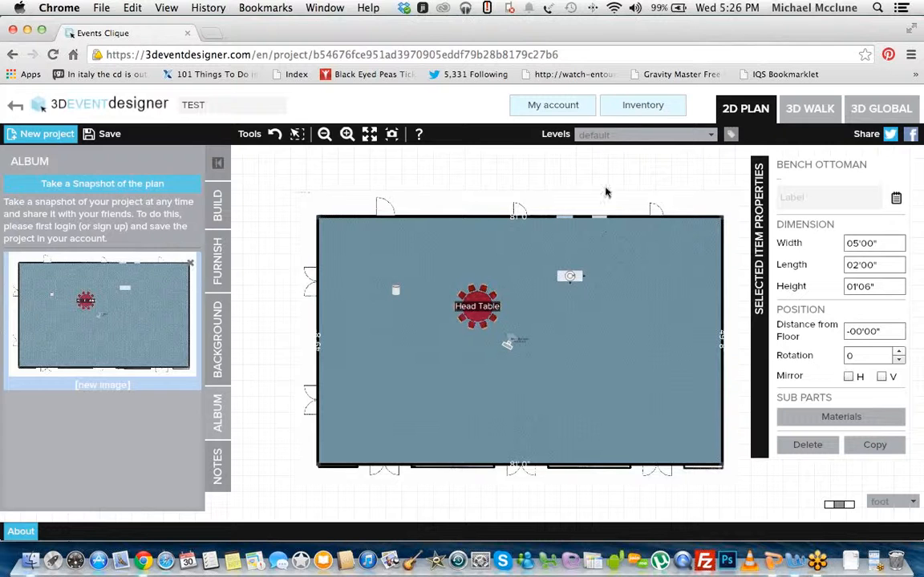
Step: Switch to the 3D walk view, face the Head Table and bench ottoman, and save a panoramic snapshot to the album
left_click(795, 115)
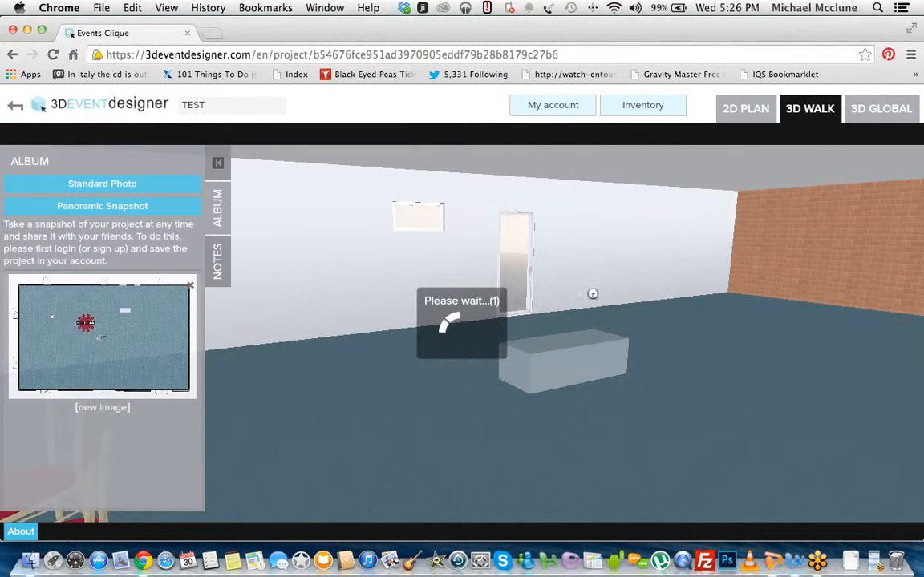
left_click_drag(414, 229, 530, 252)
scroll(493, 242, "down", 2)
scroll(493, 241, "up", 4)
scroll(530, 252, "down", 2)
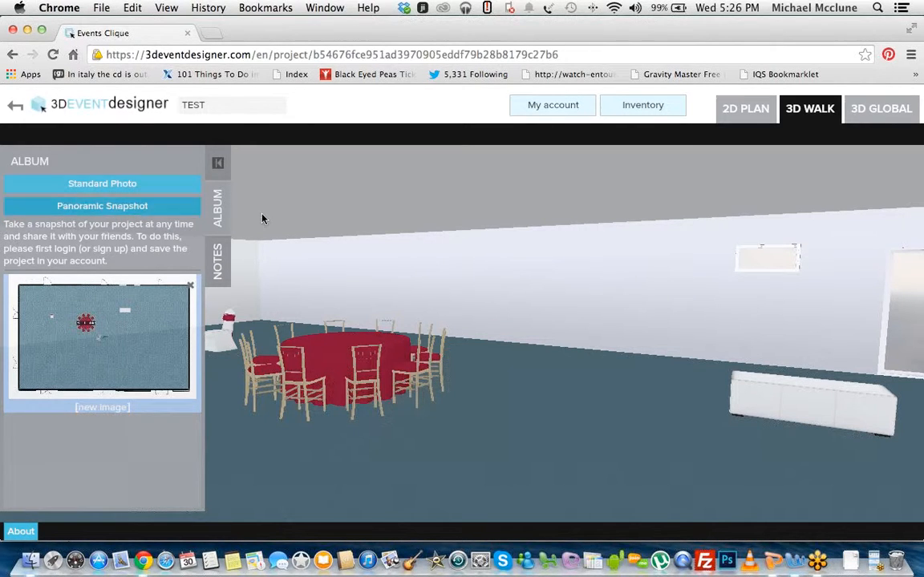
left_click(218, 163)
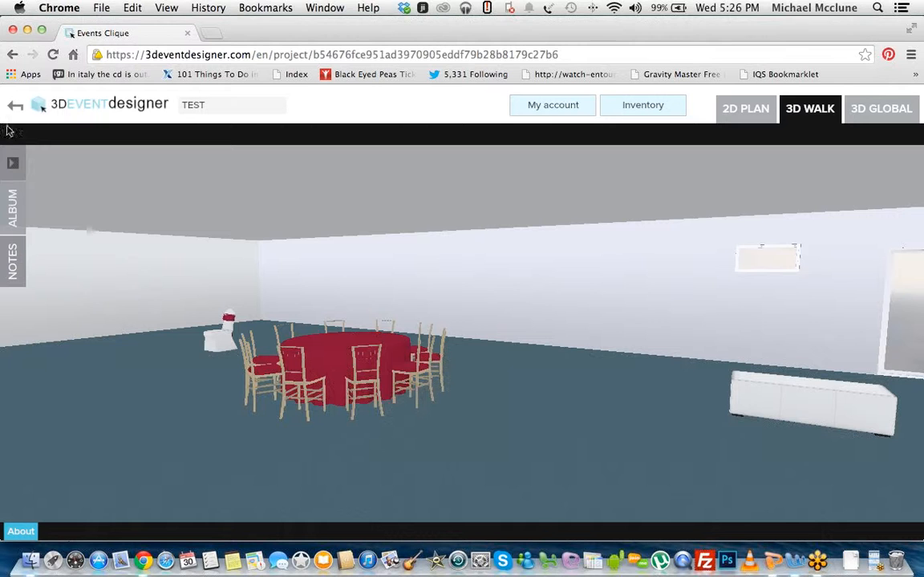
left_click(16, 193)
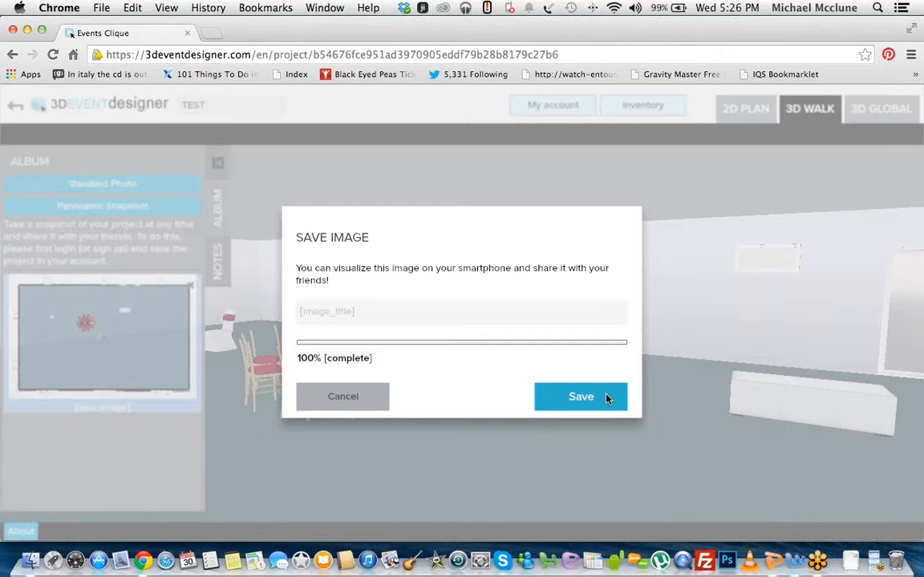
left_click(607, 398)
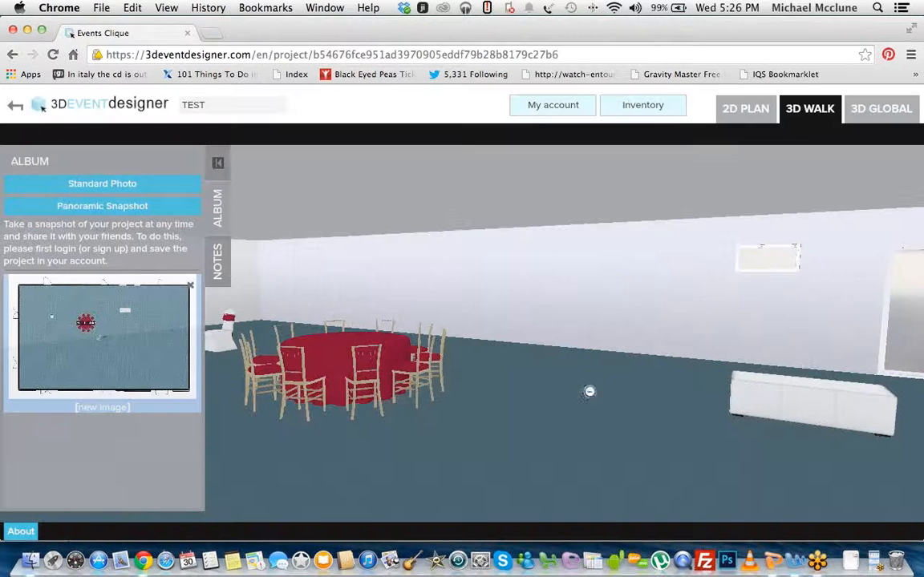
Step: Open the saved panoramic snapshot from the album, look around the room in it, select its web address and close it
left_click(220, 169)
left_click_drag(184, 214, 57, 257)
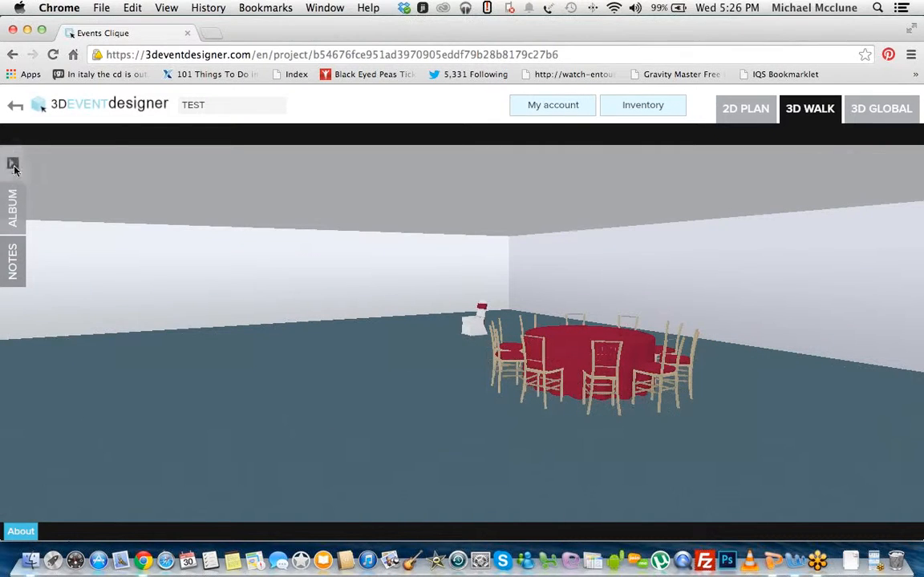
left_click(13, 164)
left_click(95, 416)
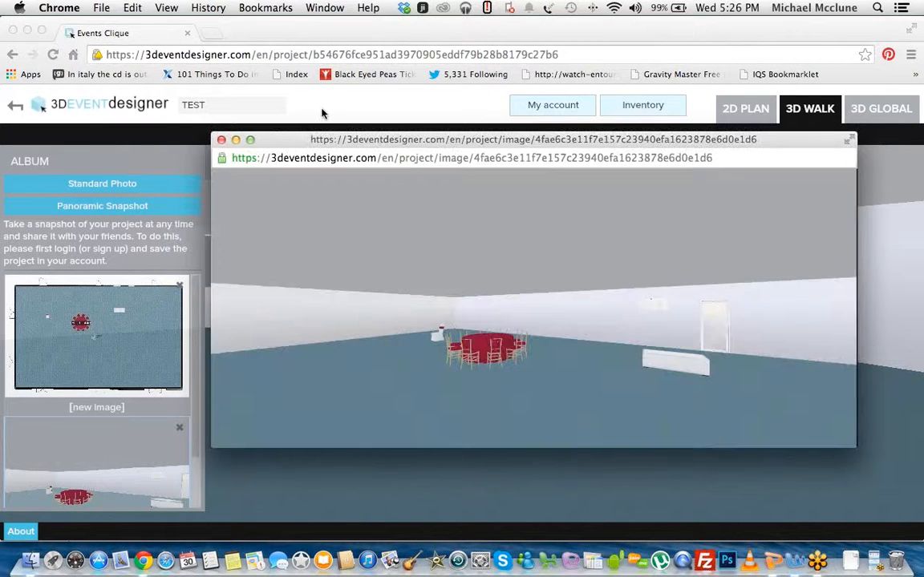
left_click_drag(312, 139, 163, 52)
left_click_drag(166, 185, 272, 81)
left_click(319, 73)
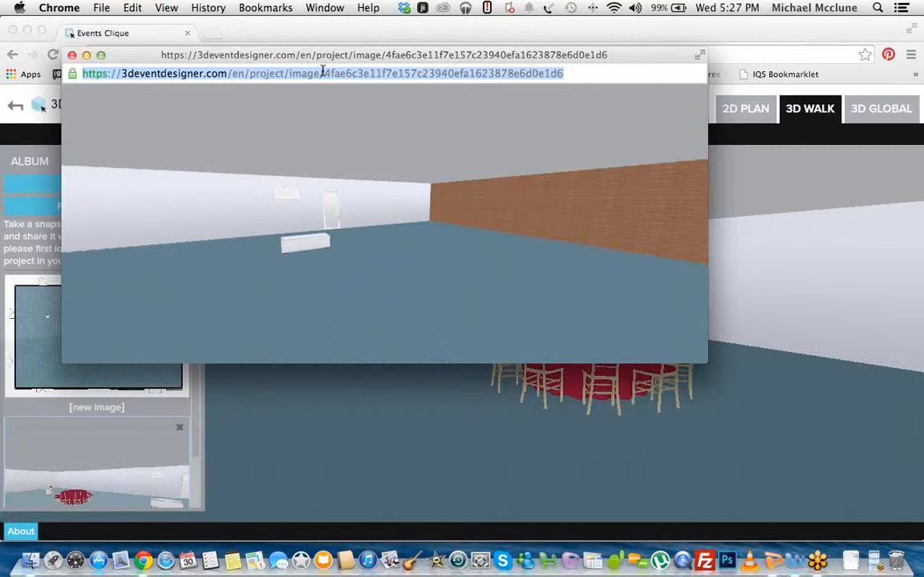
left_click_drag(269, 214, 89, 88)
left_click(71, 55)
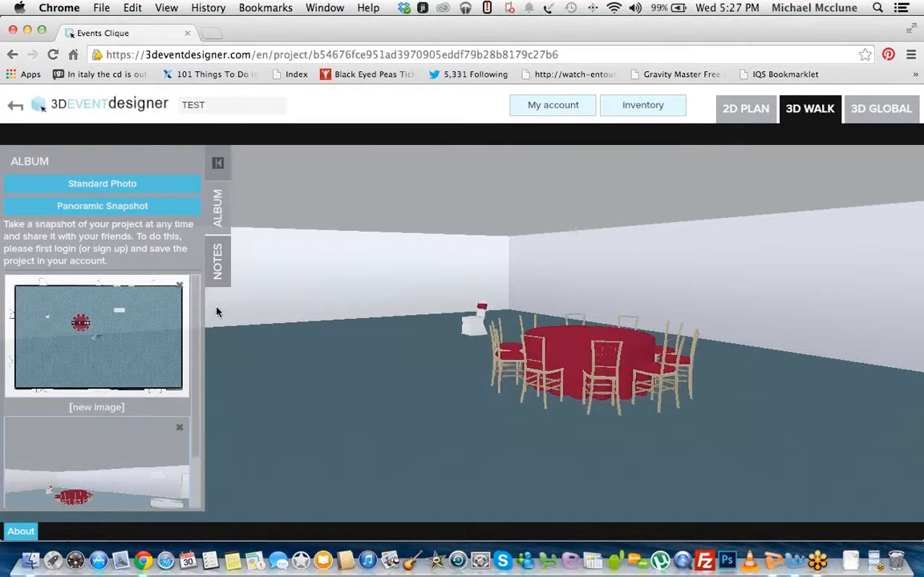
Step: Walk around the ballroom in 3D, looking at the brick wall and back towards the Head Table
left_click_drag(488, 311, 534, 332)
left_click_drag(409, 261, 421, 318)
key("Up")
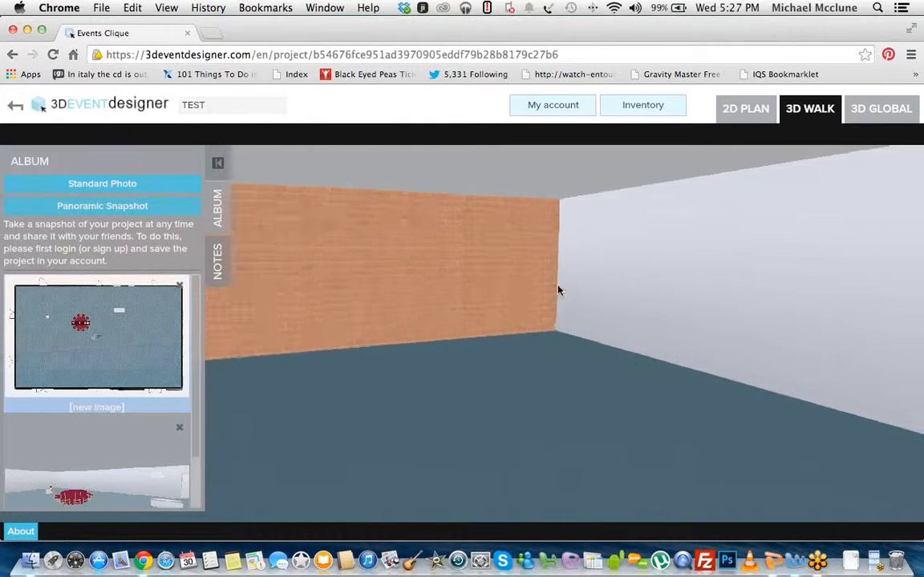
left_click_drag(559, 291, 200, 294)
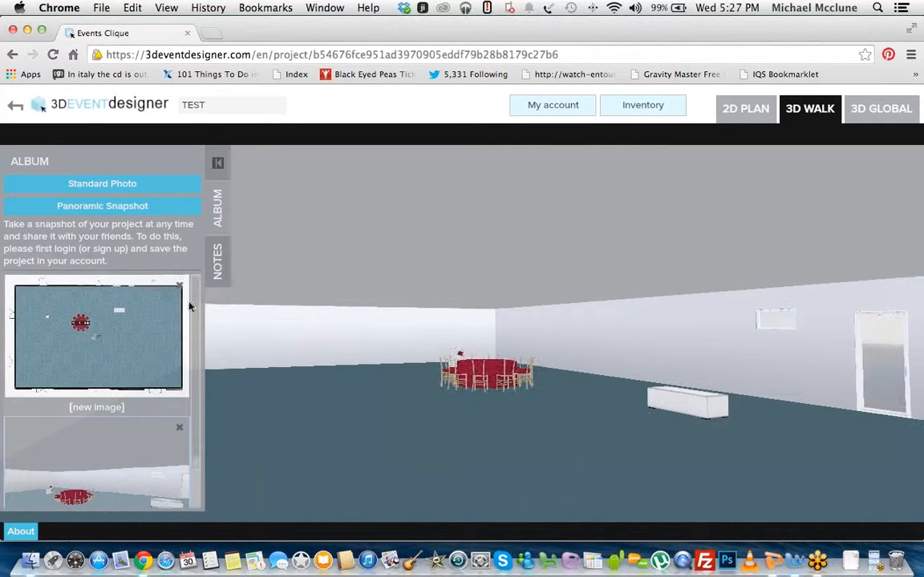
Step: Open the plan snapshot from the album, look over the browser's save and print options, and close the image
left_click(146, 362)
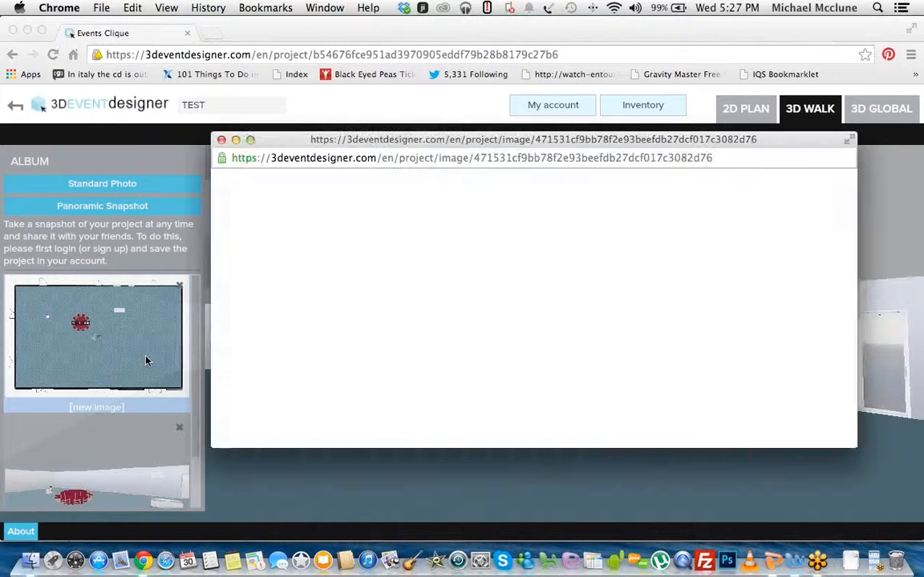
left_click_drag(233, 141, 91, 12)
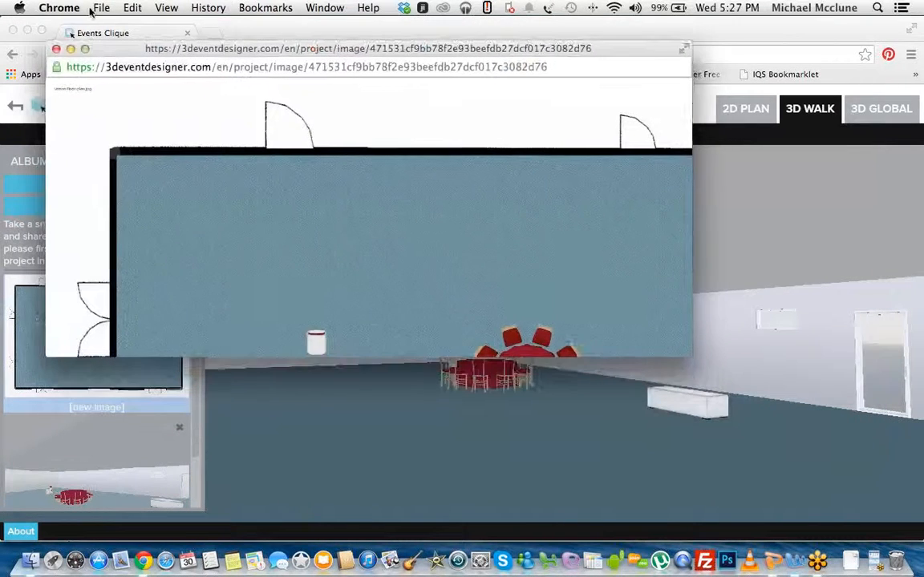
left_click(94, 9)
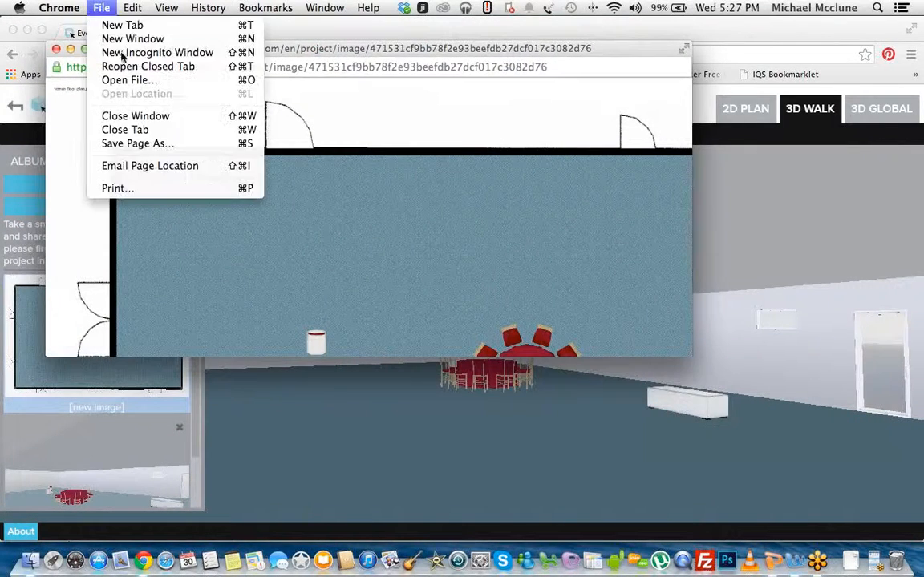
left_click(143, 246)
left_click(56, 48)
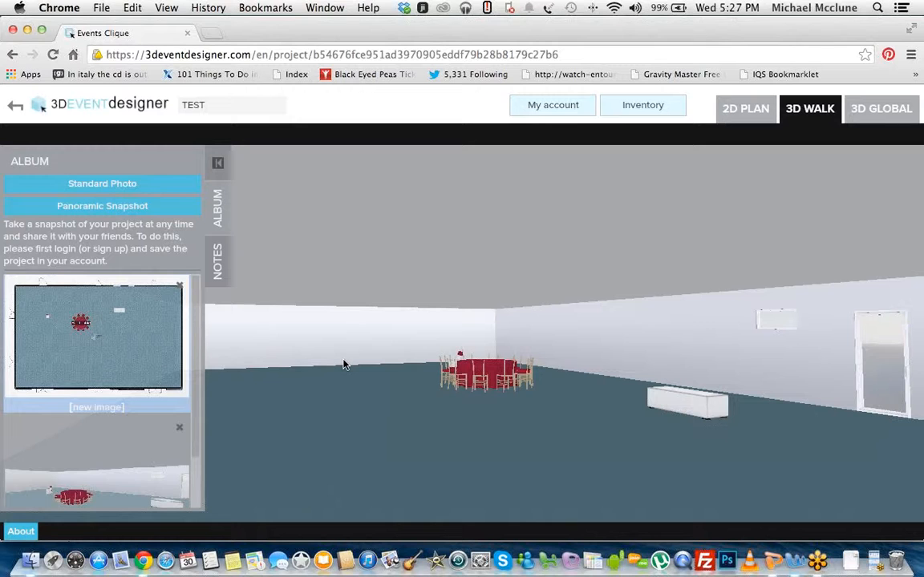
Step: Hide the album, select the project's web address and return to the 2D plan
left_click(218, 163)
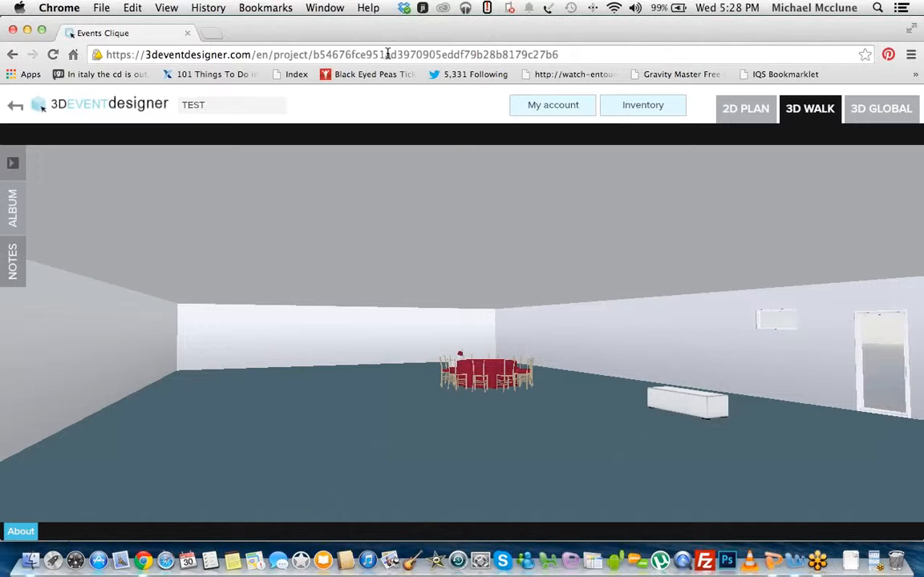
left_click(349, 53)
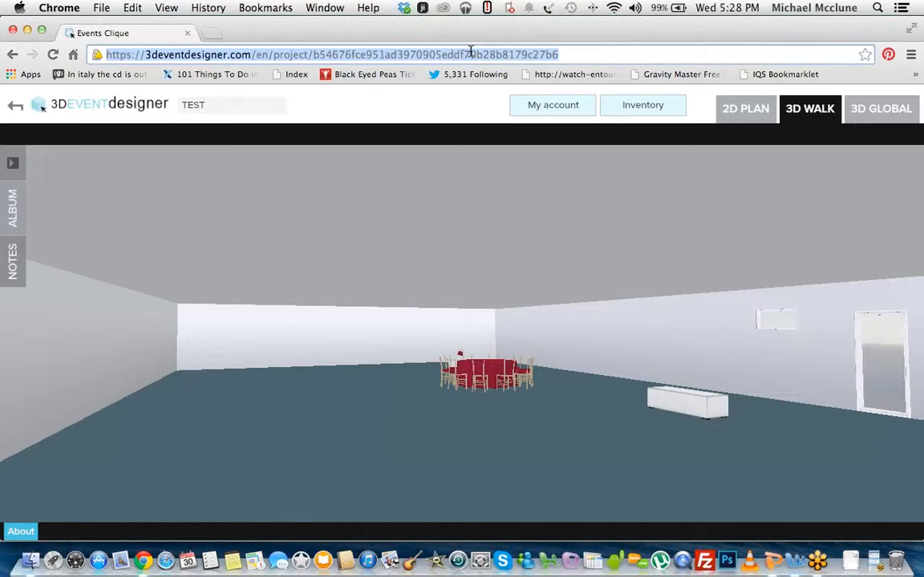
left_click(762, 119)
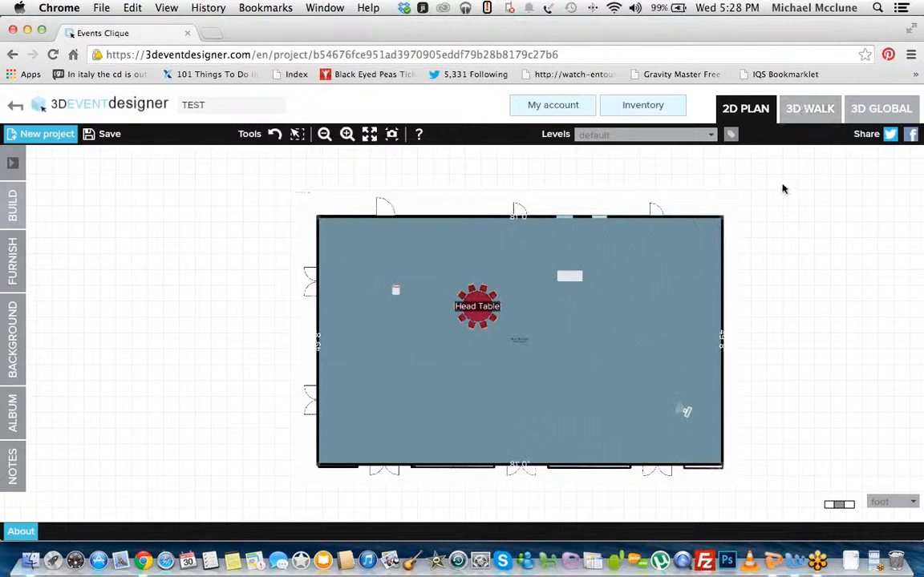
Step: Examine the furnished room from above and from several angles in the 3D global view, then return to the 2D plan
left_click(862, 118)
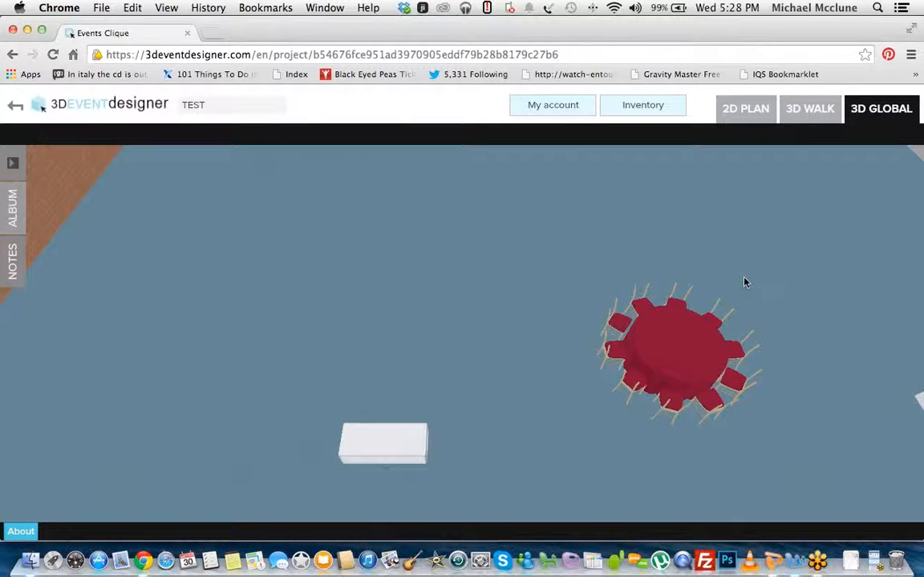
left_click_drag(728, 279, 671, 331)
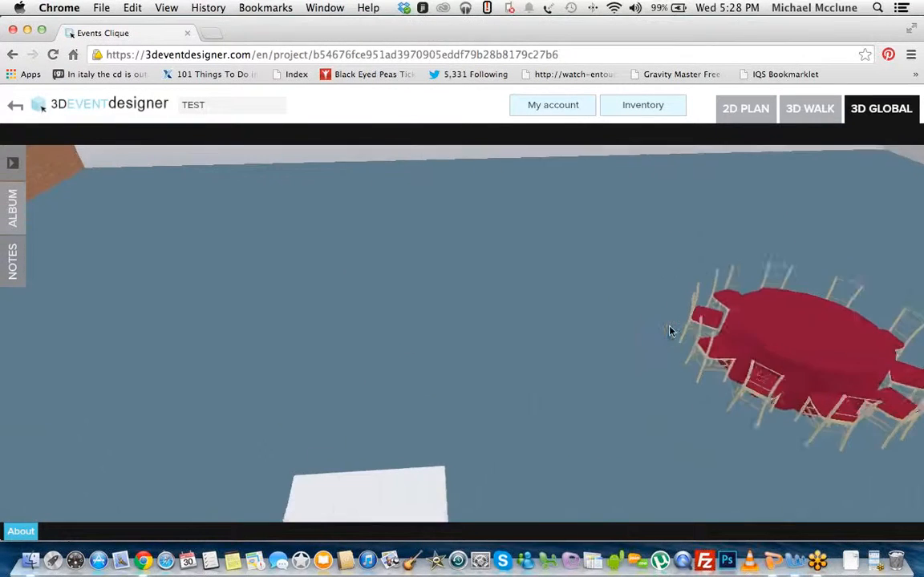
scroll(671, 332, "down", 10)
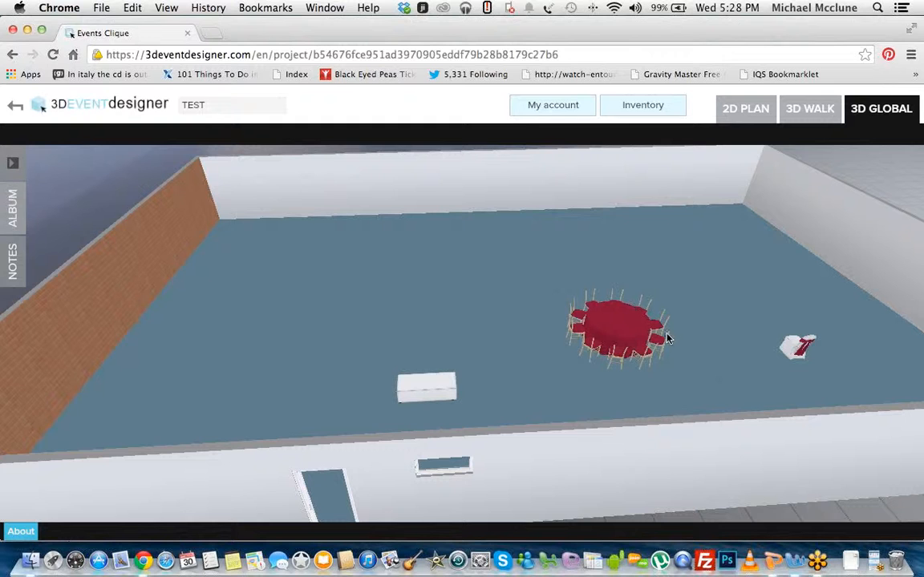
left_click_drag(662, 348, 323, 291)
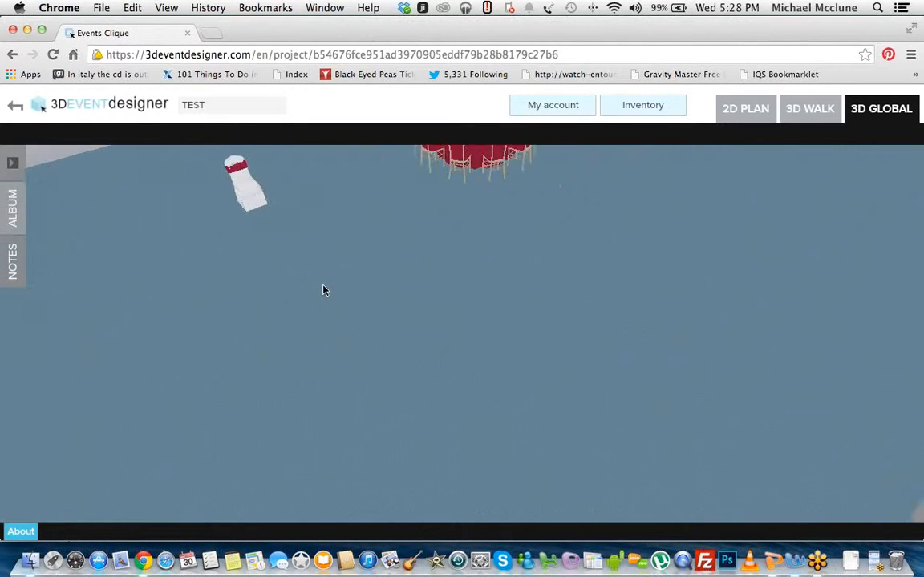
key("Left")
key("Right")
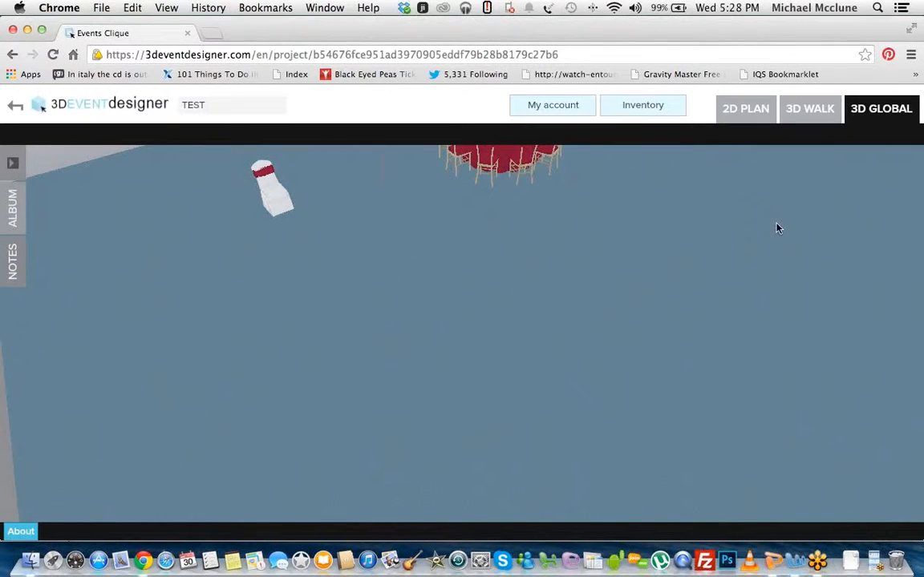
left_click_drag(763, 230, 842, 228)
left_click(810, 109)
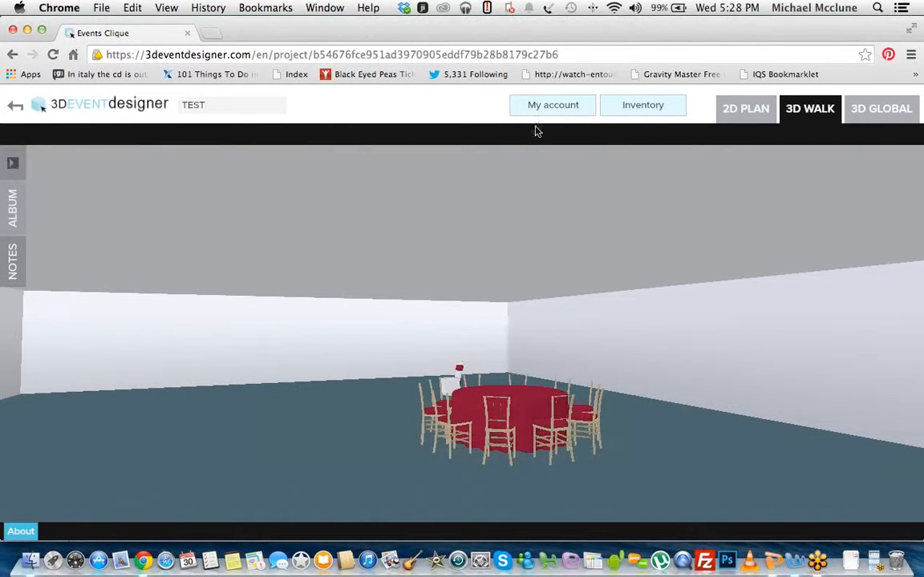
left_click(742, 110)
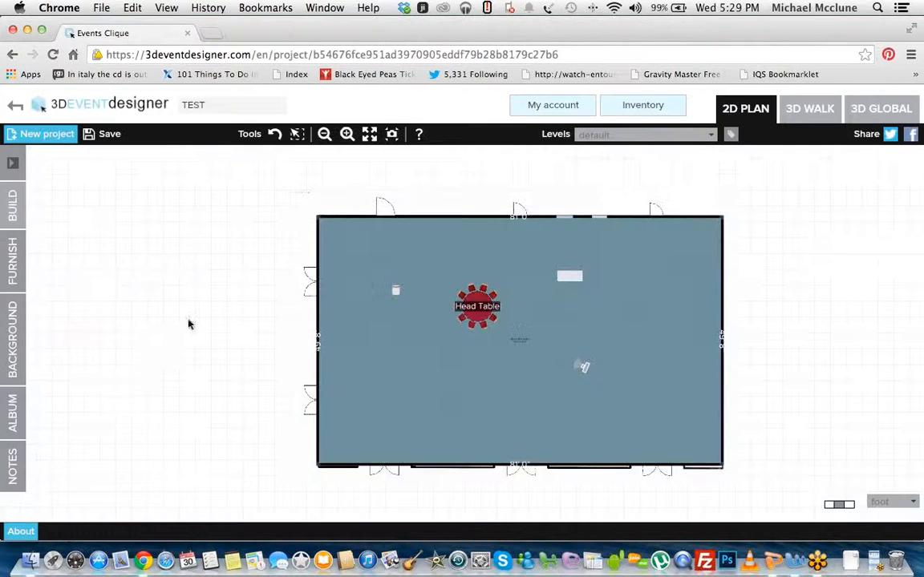
Step: Open the project notes and enter the text "Tiimeline"
left_click(19, 386)
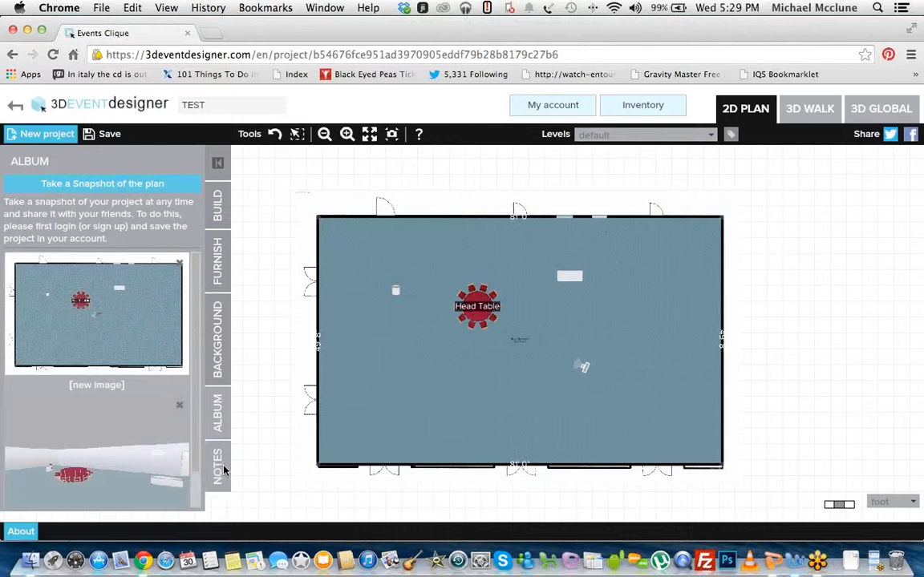
left_click(216, 466)
left_click(158, 310)
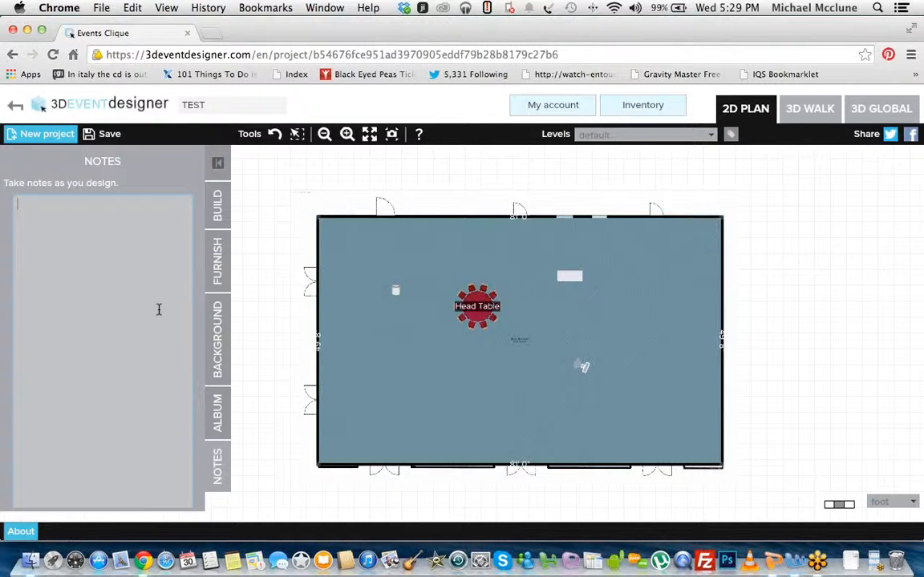
type("This")
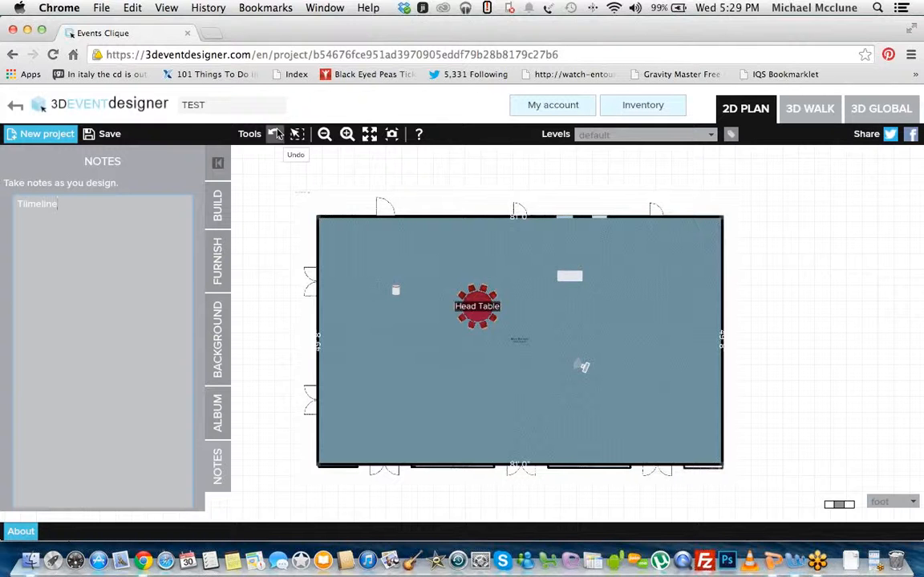
Step: Undo the placement of the Bench Ottoman in the ballroom
left_click(276, 134)
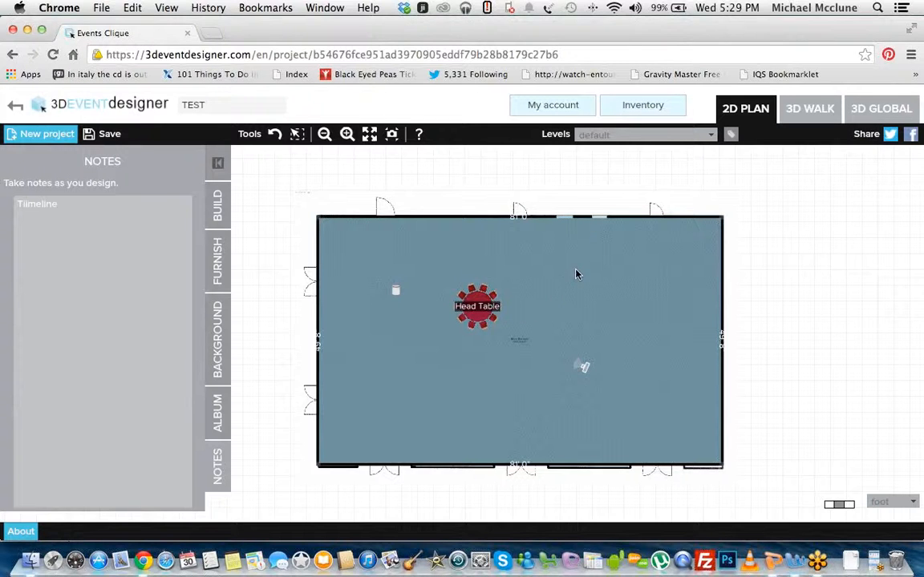
Step: Group the Head Table with the white chair west of it and copy the group
left_click(296, 135)
left_click_drag(373, 280, 520, 337)
left_click(789, 171)
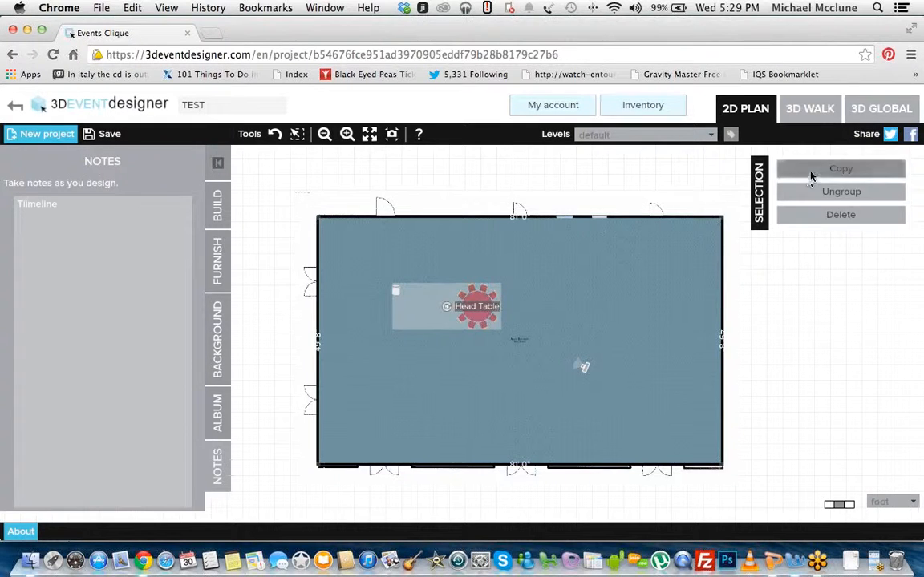
mouse_move(465, 324)
left_mouse_down()
mouse_move(464, 341)
mouse_move(477, 331)
left_mouse_up()
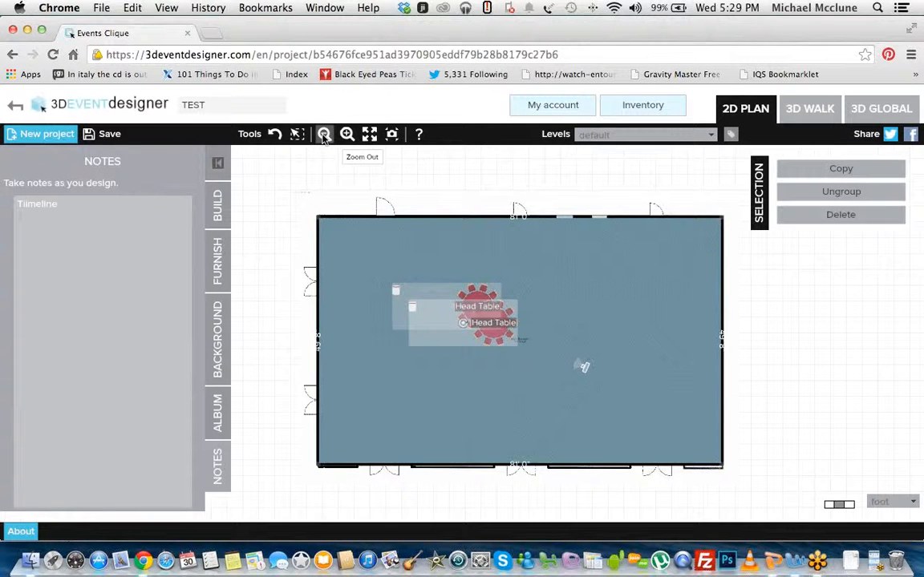
Step: Examine the 2D plan at several zoom levels and positions, then fit the whole plan in view
left_click(325, 136)
left_click(347, 137)
left_click_drag(594, 353, 449, 247)
left_click_drag(689, 288, 655, 287)
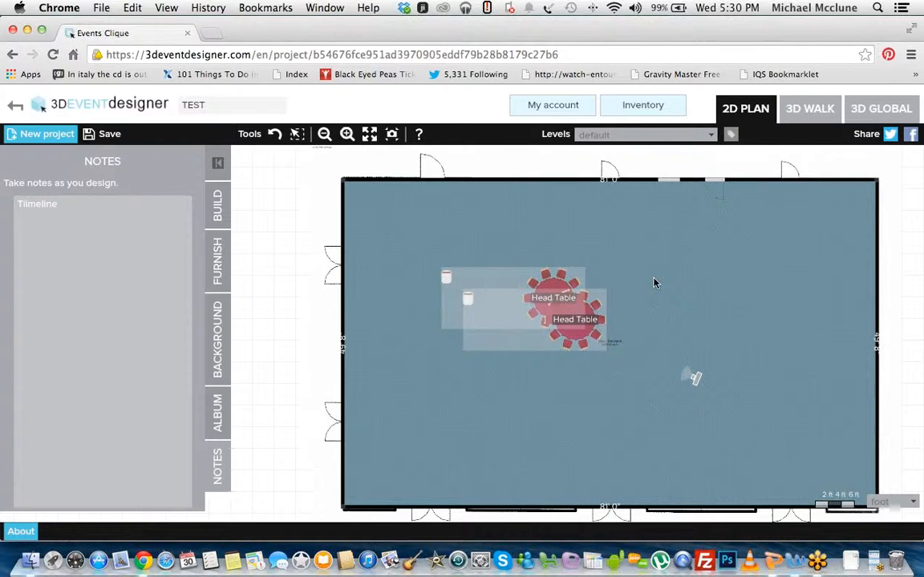
scroll(654, 282, "up", 3)
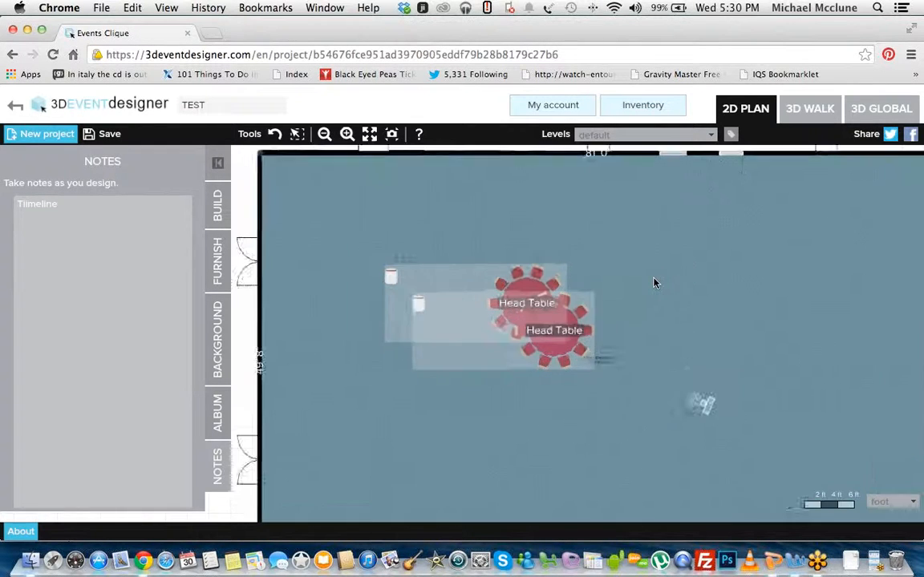
scroll(650, 307, "down", 5)
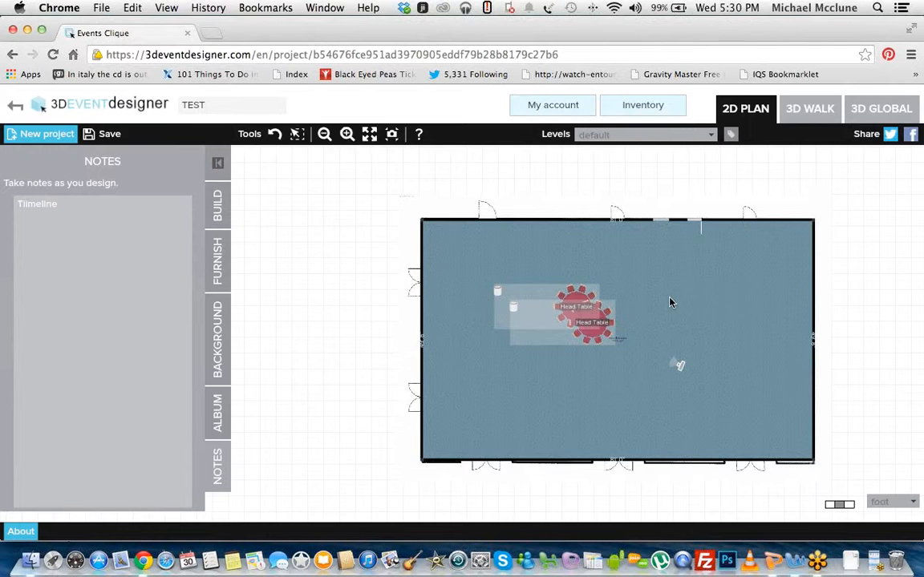
left_click_drag(670, 301, 656, 301)
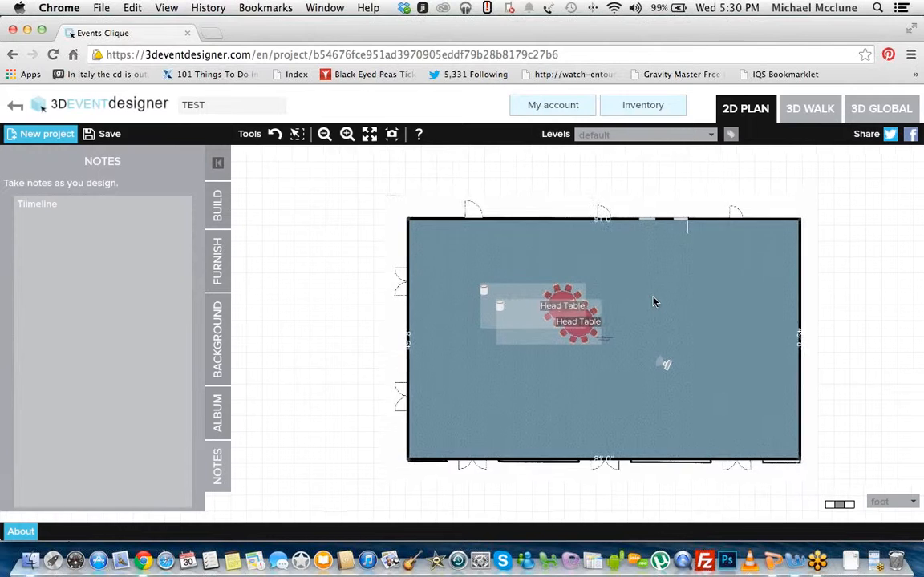
left_click(370, 135)
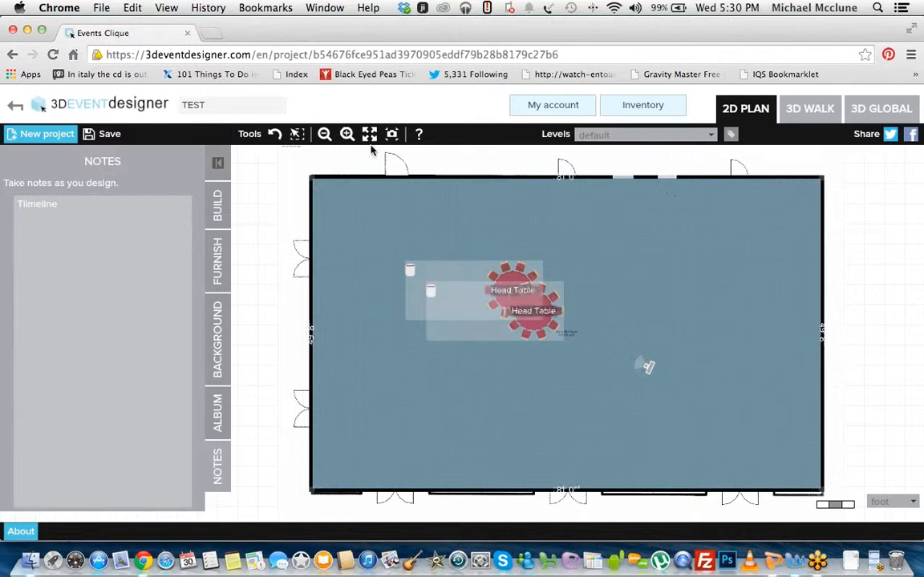
left_click(325, 133)
left_click_drag(323, 260, 514, 279)
left_click_drag(257, 286, 593, 279)
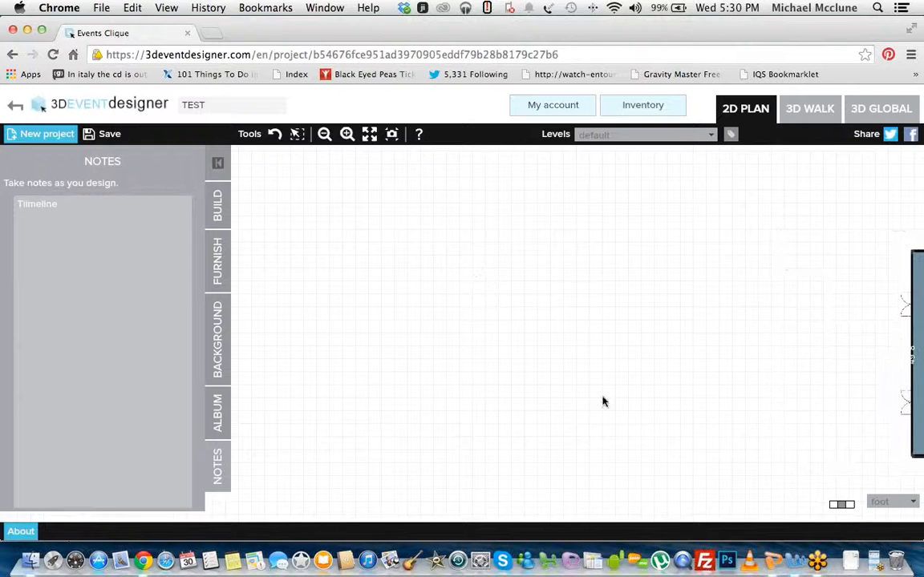
left_click(369, 136)
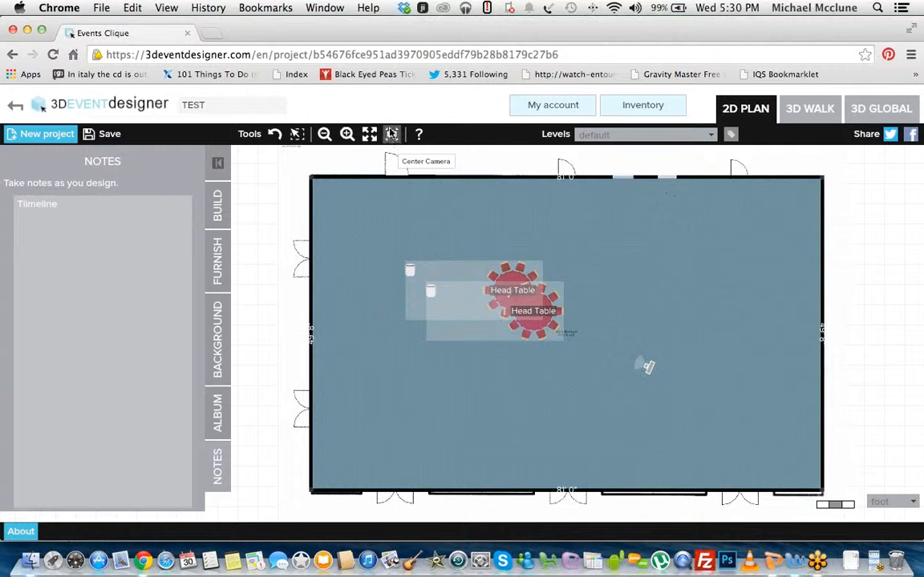
Step: Center the plan on the camera, walk around the duplicated head tables in the 3D walk view, and return to the 2D plan
left_click(392, 135)
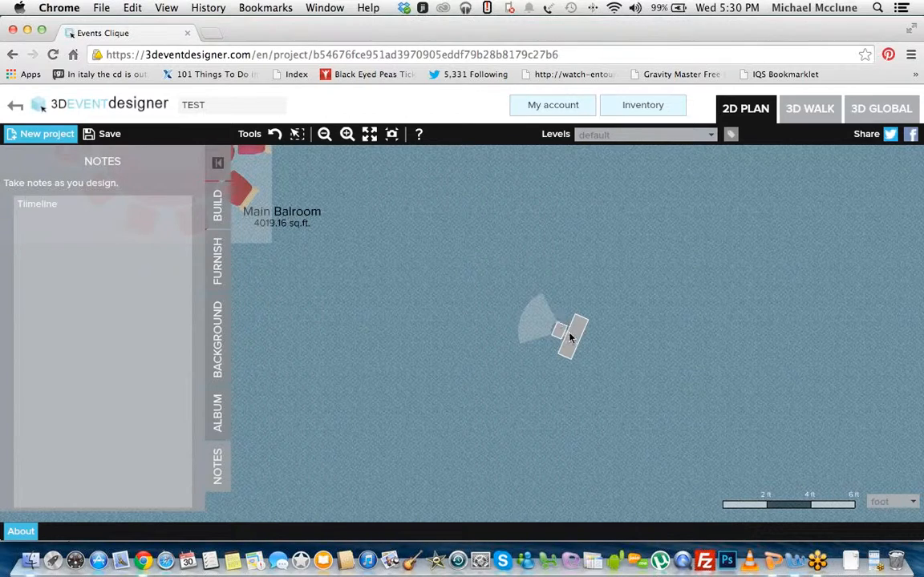
left_click(324, 134)
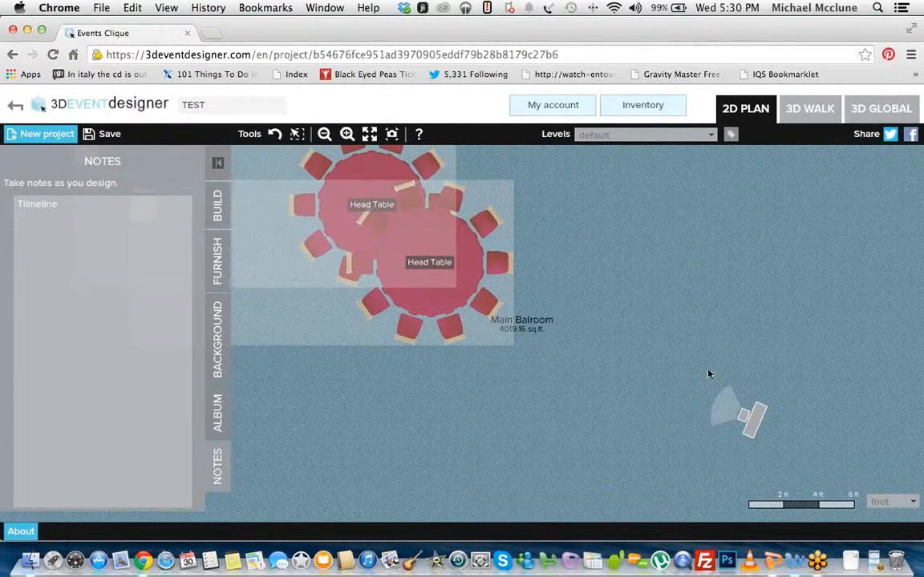
left_click(798, 121)
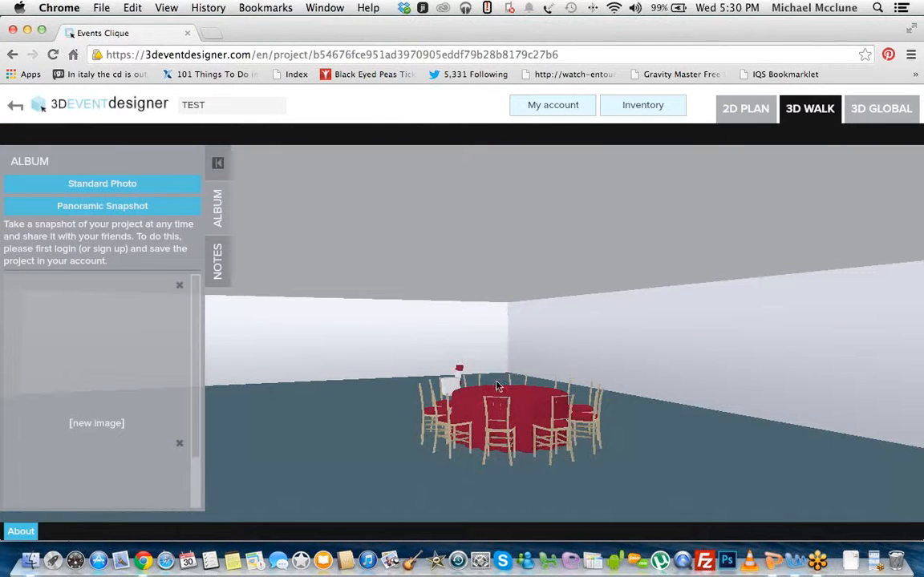
left_click_drag(535, 417, 451, 365)
key("Up")
key("Down")
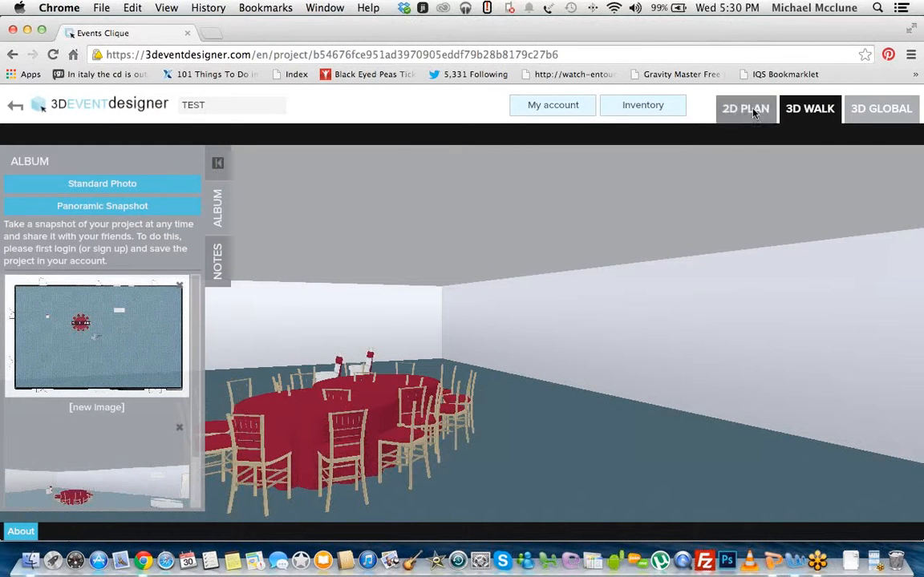
left_click_drag(563, 429, 494, 424)
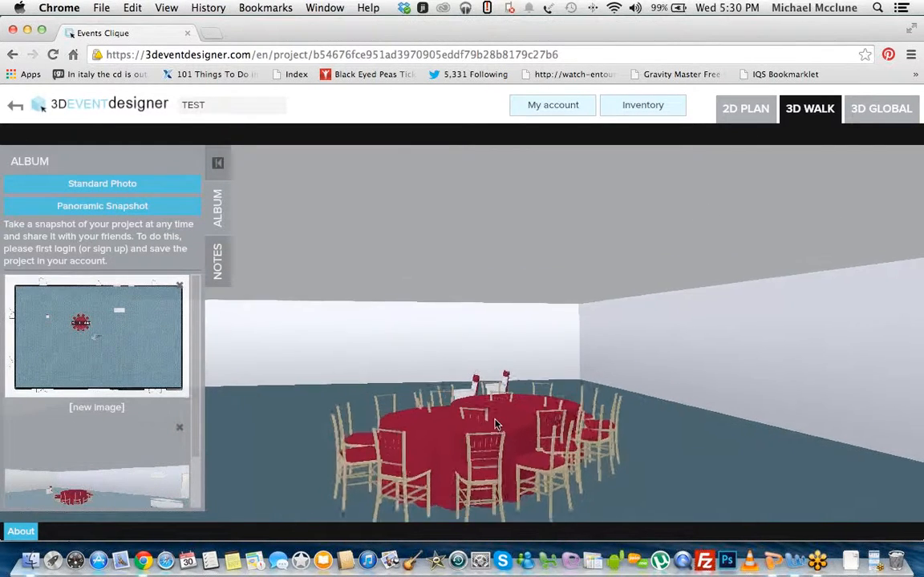
key("Up")
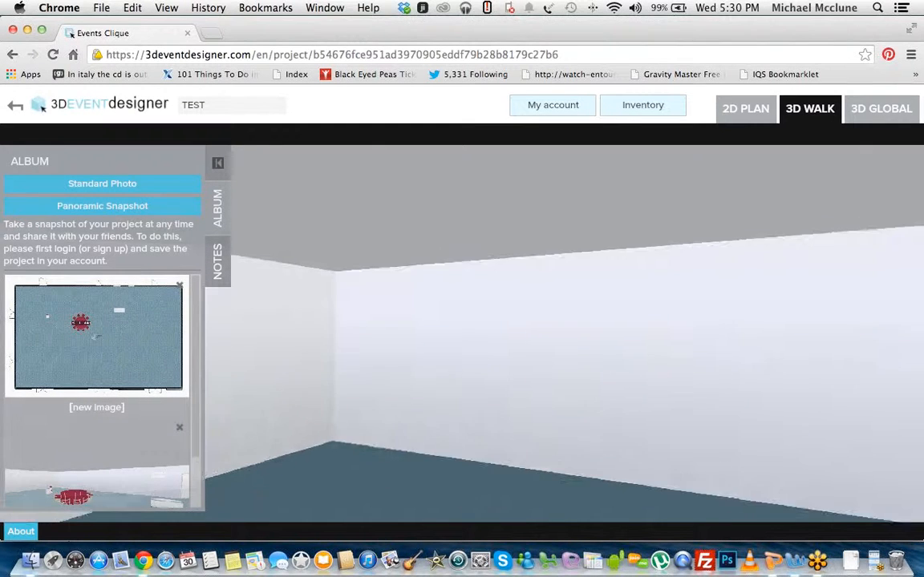
left_click(745, 109)
Step: Separate the two overlapping head table groups and place the camera in the ballroom's upper-left corner
scroll(570, 383, "down", 5)
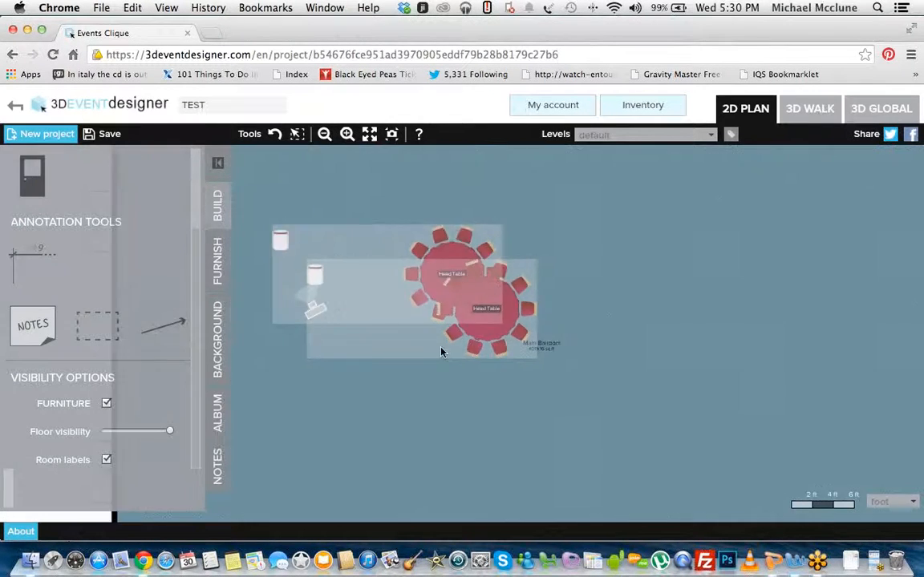
left_click(461, 338)
left_click_drag(461, 338, 469, 335)
left_click_drag(402, 336, 441, 290)
left_click_drag(401, 336, 305, 233)
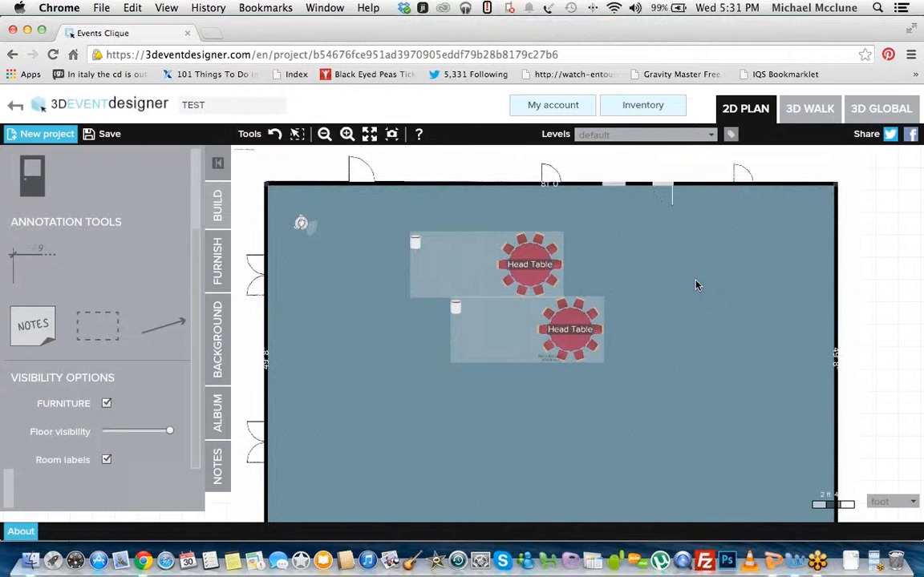
Step: Open the help tutorial video, close it and bring the wall drawing tools back into view
left_click(418, 135)
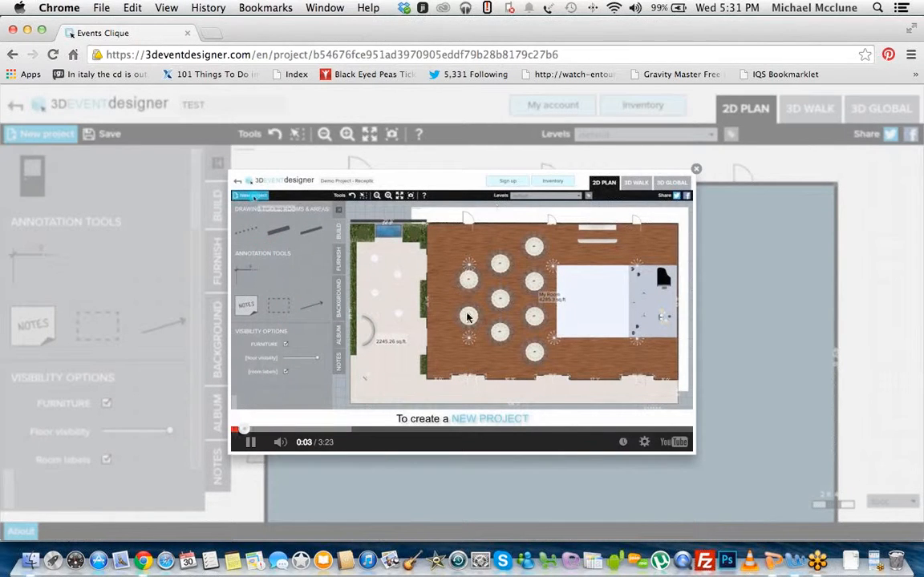
left_click(696, 171)
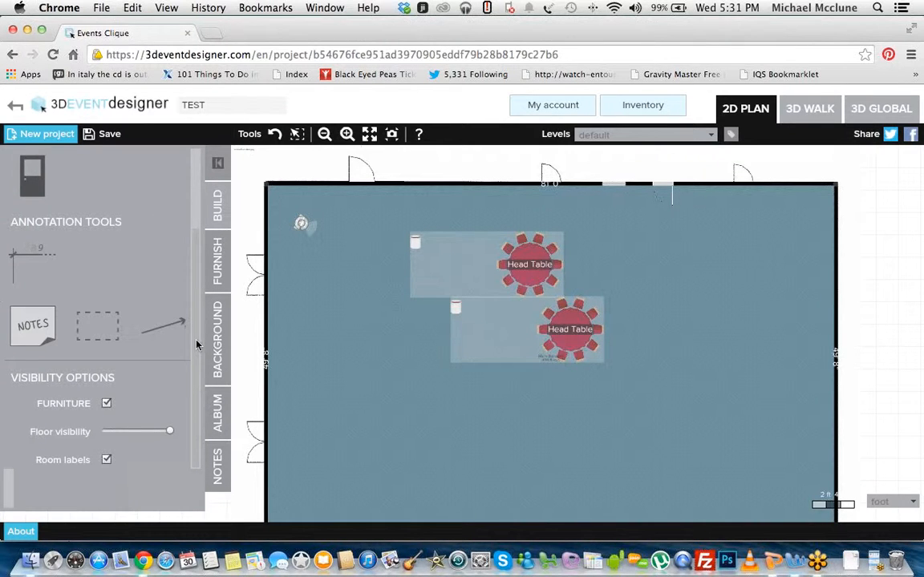
left_click_drag(193, 308, 185, 222)
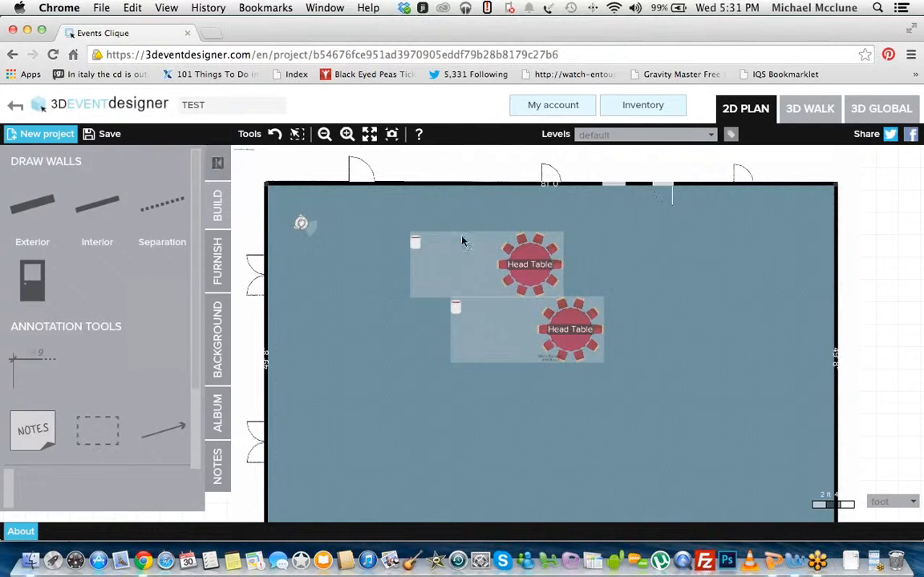
Step: Nudge the upper head table group upward and the lower group slightly left to widen the gap between them
left_click_drag(486, 250, 489, 233)
left_click_drag(526, 327, 510, 332)
left_click_drag(321, 321, 441, 273)
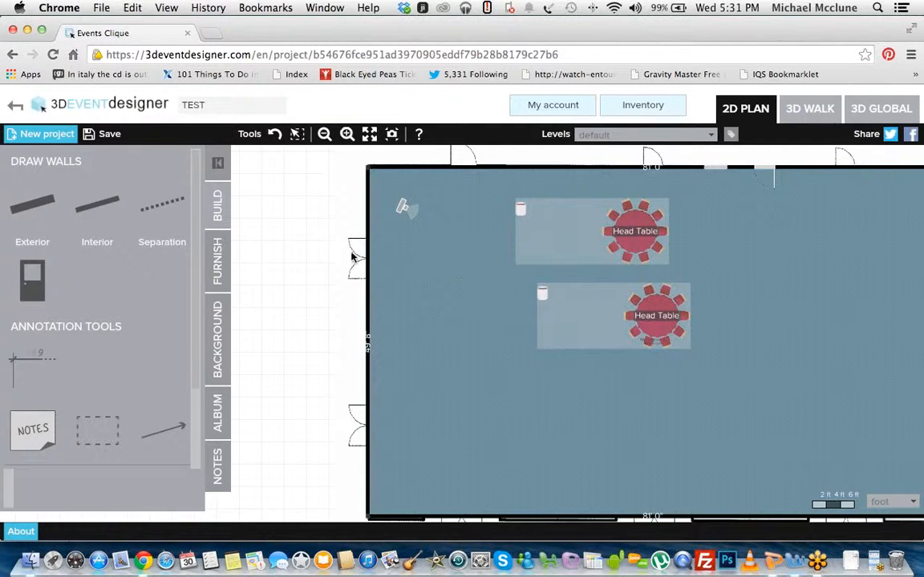
Step: Draw an adjoining area with Separation boundaries, about 44 ft wide, along the full length of the ballroom's left wall
left_click(325, 134)
left_click_drag(325, 283, 536, 261)
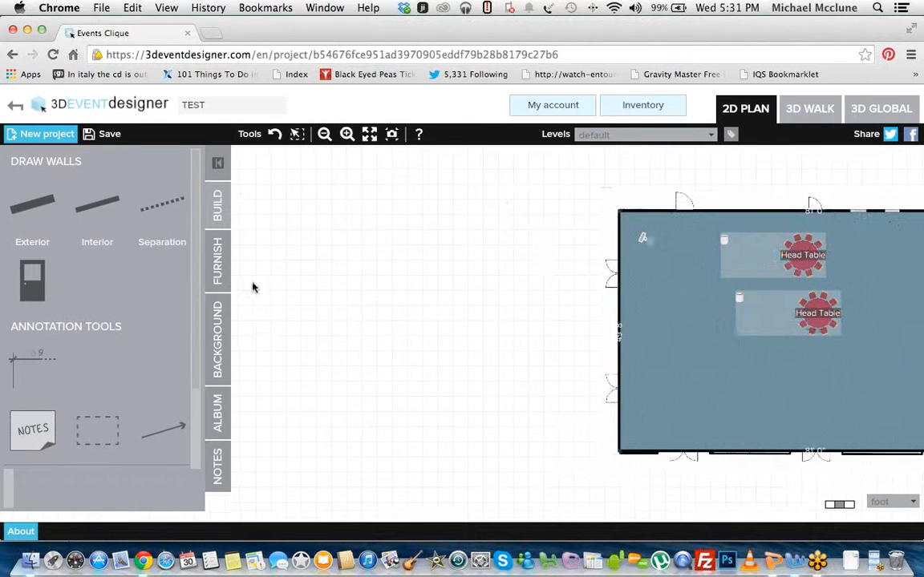
left_click(164, 207)
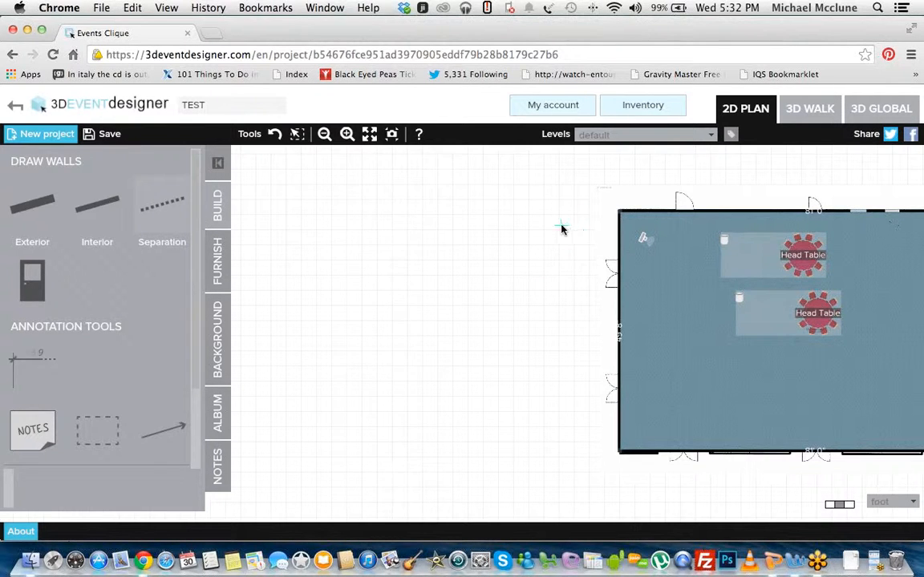
left_click(617, 215)
left_click(406, 214)
left_click(405, 446)
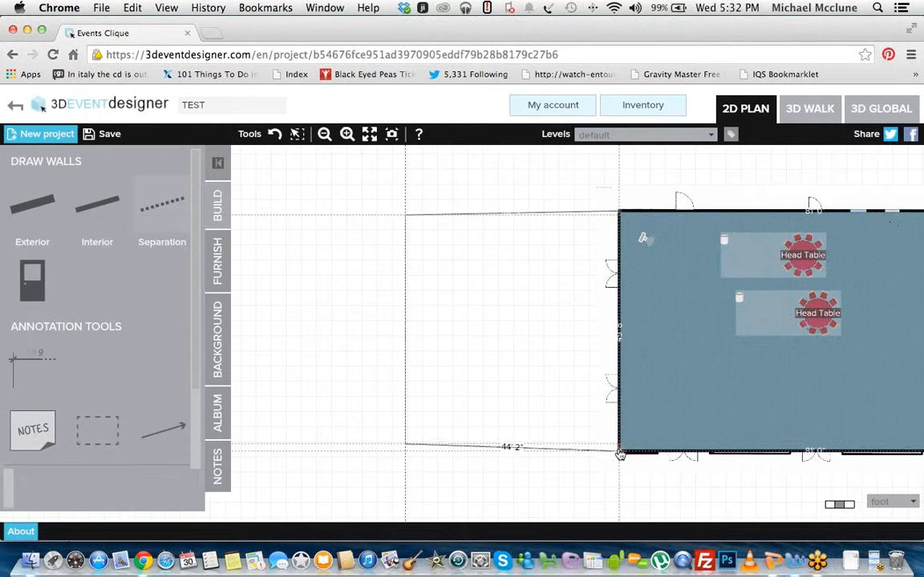
left_click(618, 451)
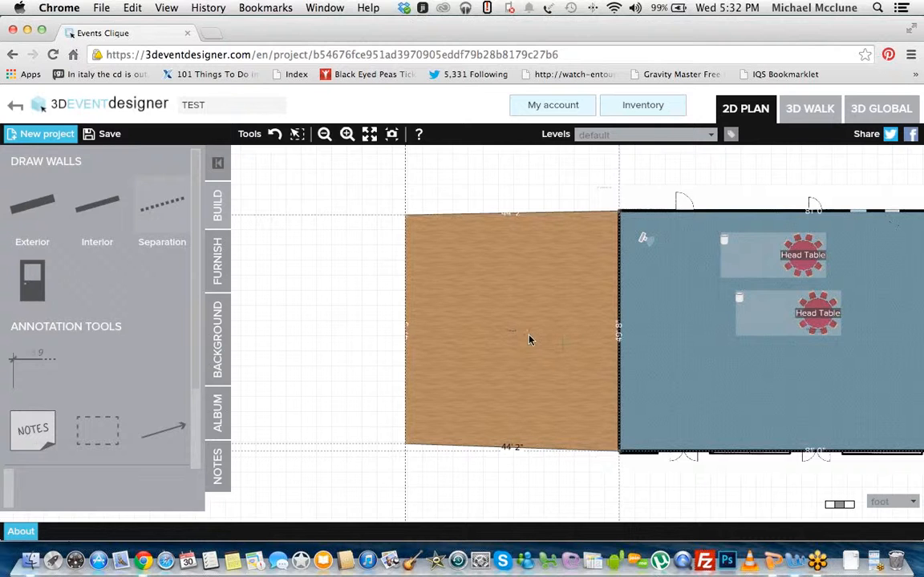
Step: Inspect the new adjoining area in the 3D walk view and return to the 2D plan
left_click(814, 116)
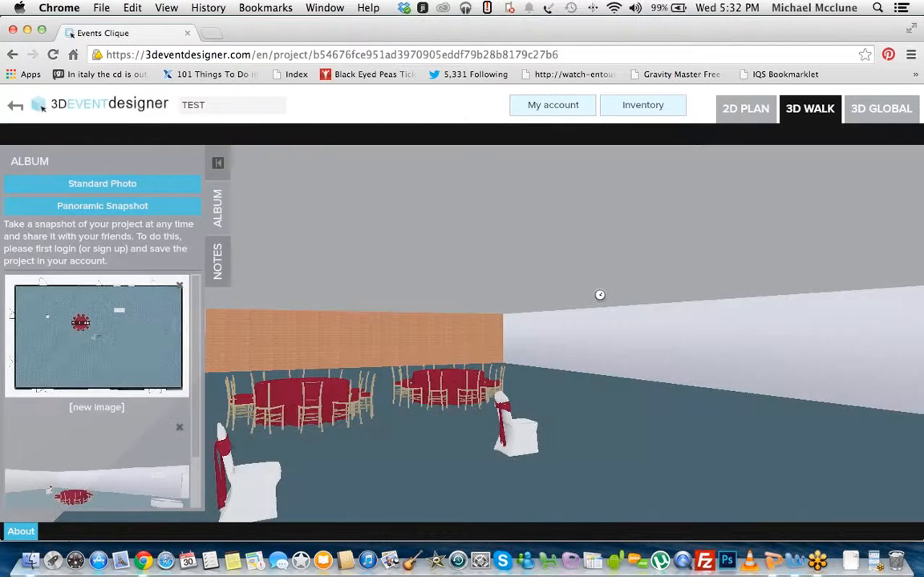
left_click_drag(600, 295, 504, 260)
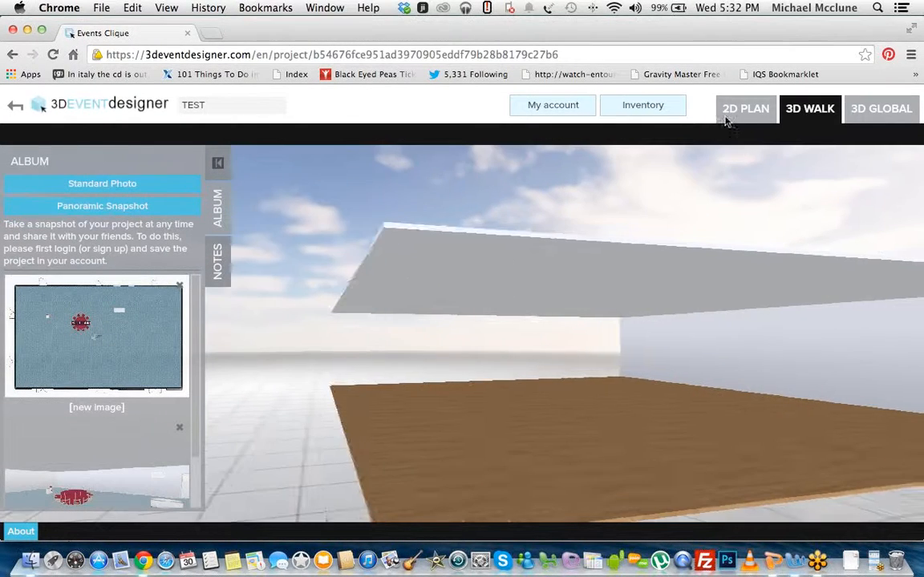
left_click(741, 112)
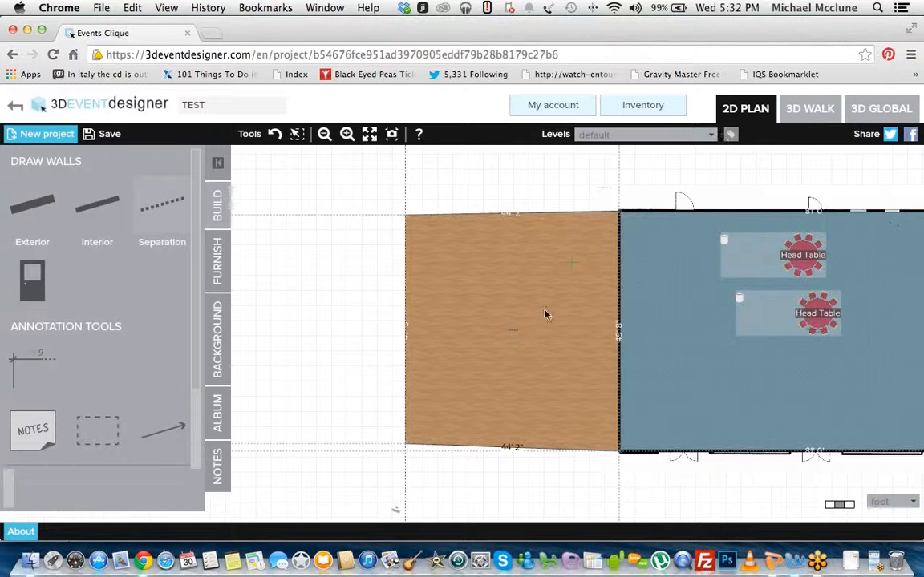
Step: Hide the ceiling of the adjoining area, check it in the 3D walk view, and return to the 2D plan
left_click(515, 338)
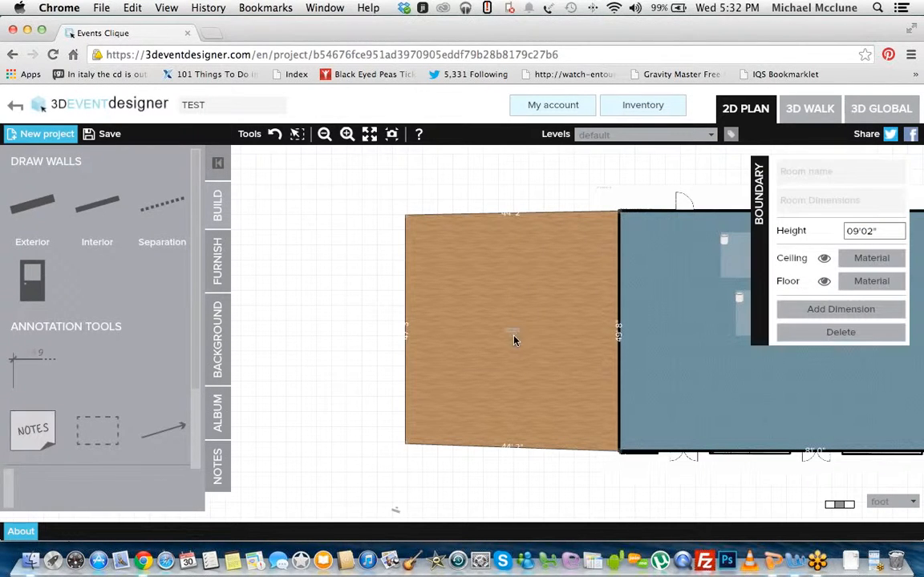
left_click(824, 258)
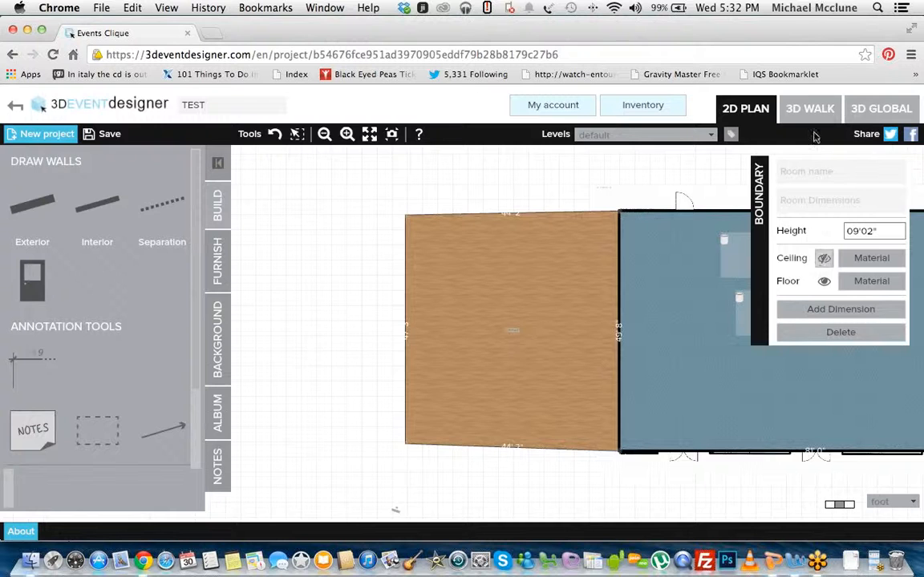
left_click(810, 109)
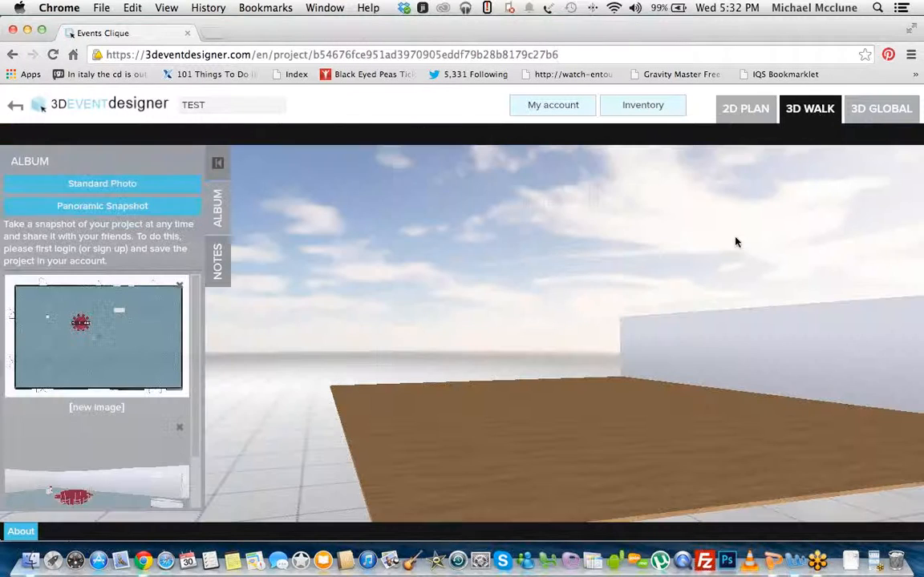
left_click(747, 113)
Step: Replace the adjoining area's wood floor material with a green grass material
scroll(520, 346, "up", 4)
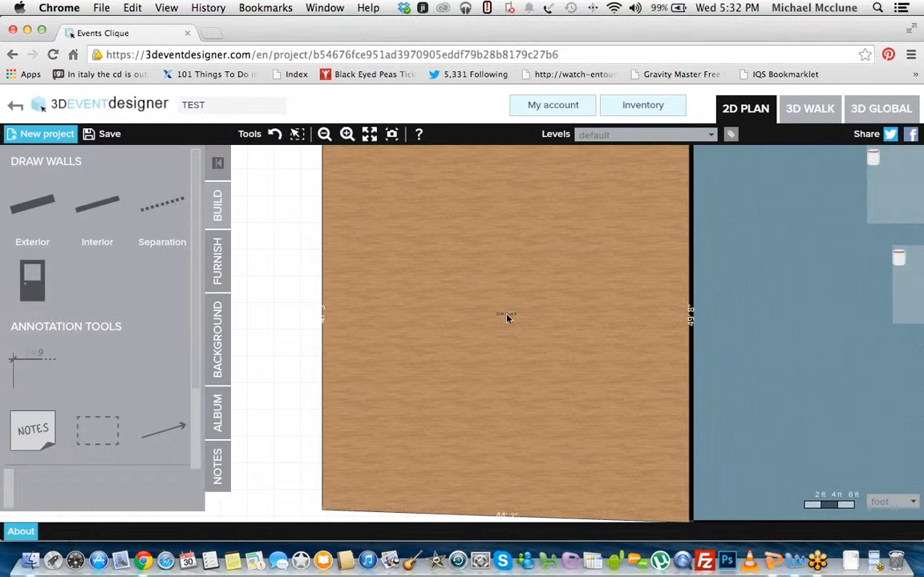
left_click(506, 318)
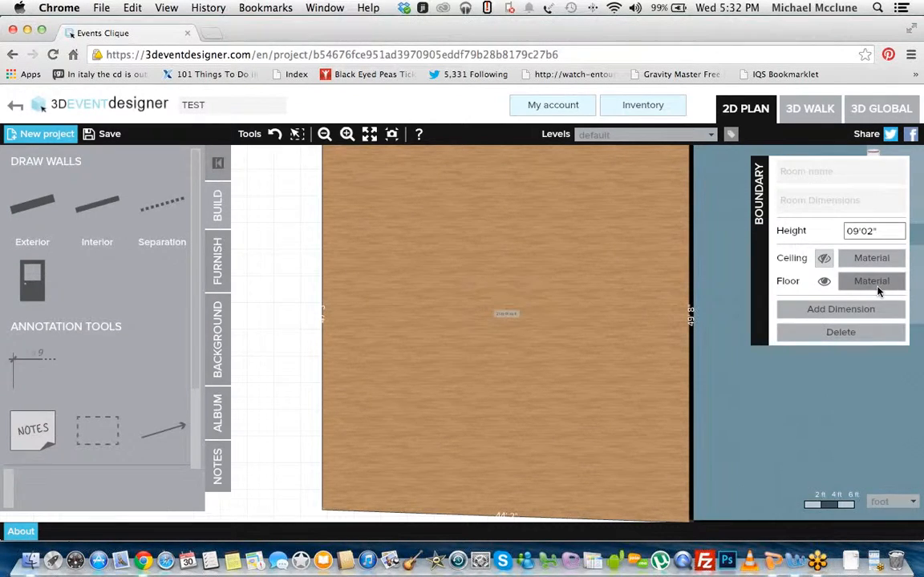
left_click(837, 282)
left_click(530, 167)
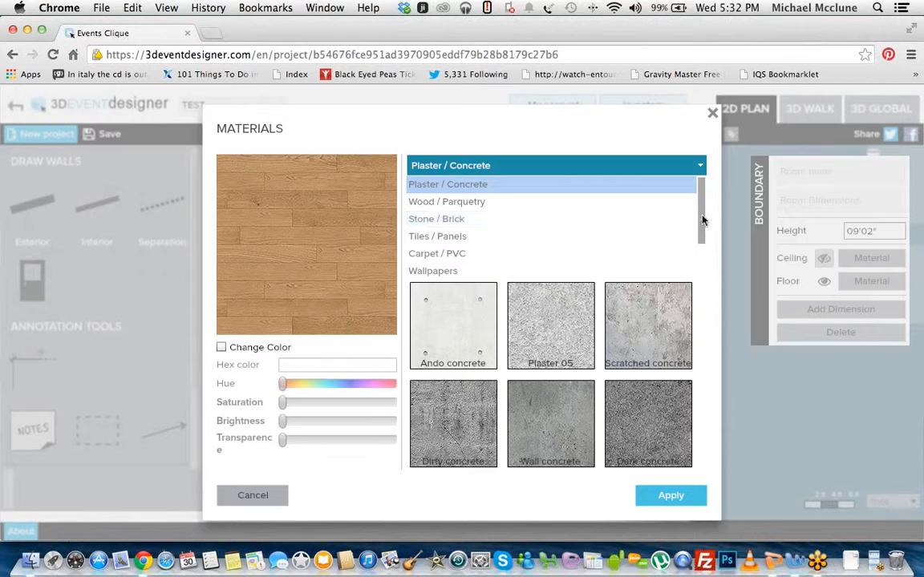
left_click_drag(702, 216, 702, 260)
left_click(573, 258)
left_click(465, 224)
left_click(695, 495)
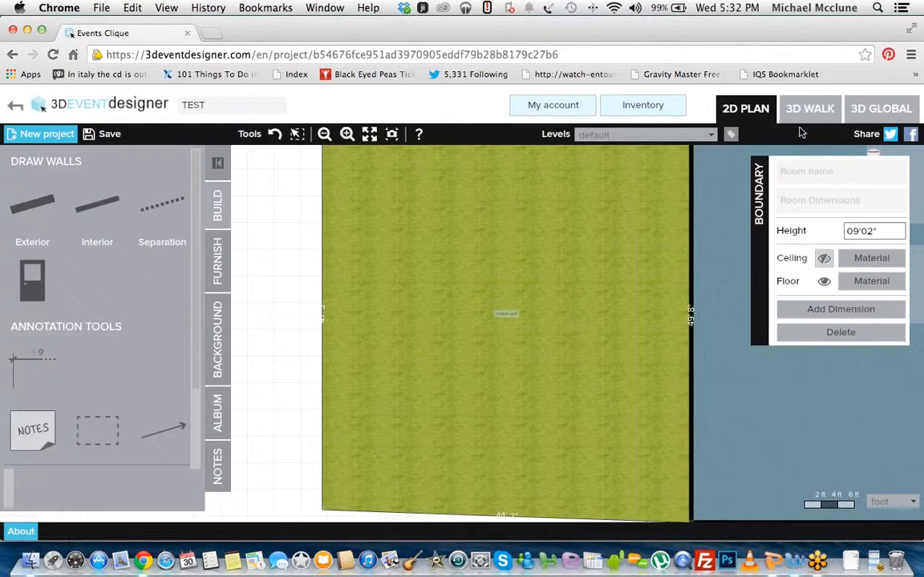
Step: Inspect the grass-covered adjoining area in the 3D walk view and return to the 2D plan
left_click(804, 116)
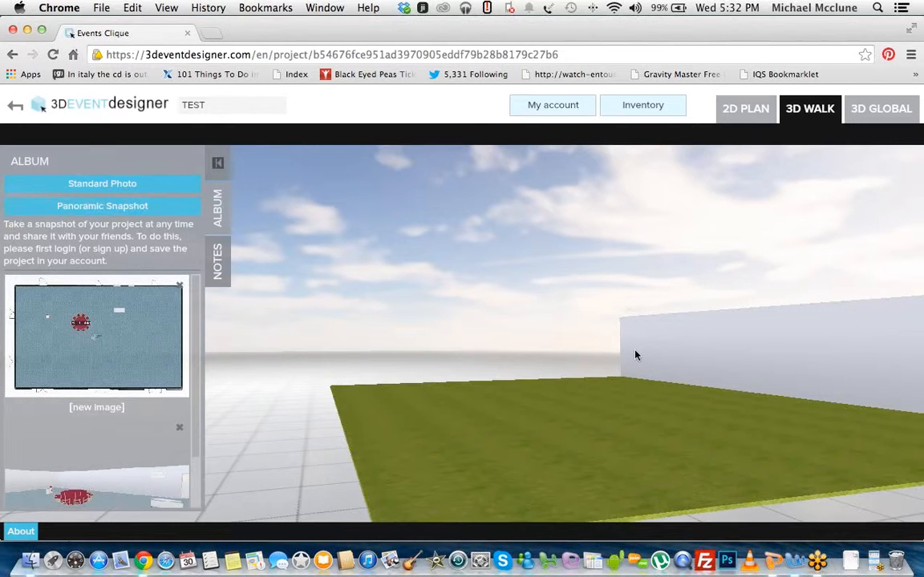
left_click_drag(713, 364, 765, 357)
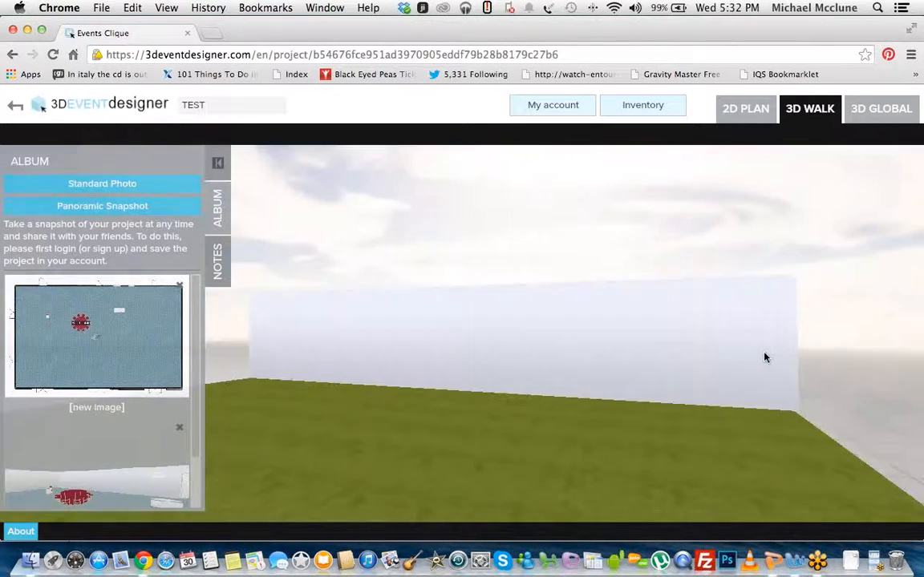
left_click(746, 111)
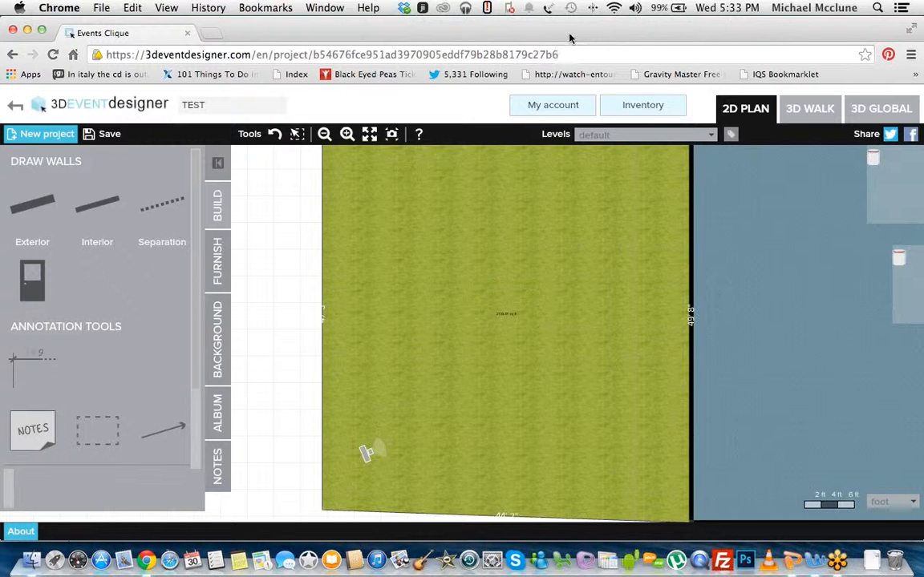
Step: Copy the project's web address, open it in a new browser tab, and show the 2D plan there
left_click_drag(570, 39, 567, 39)
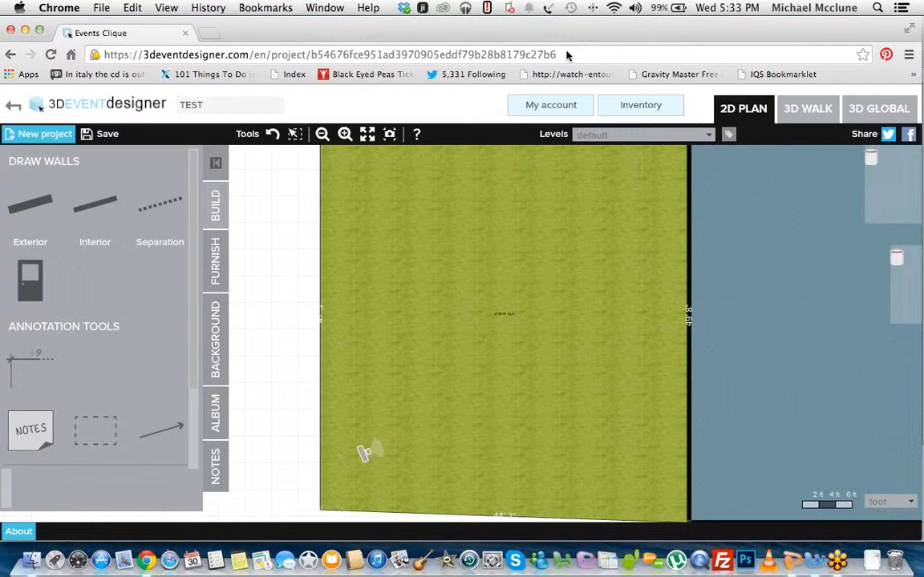
left_click(504, 53)
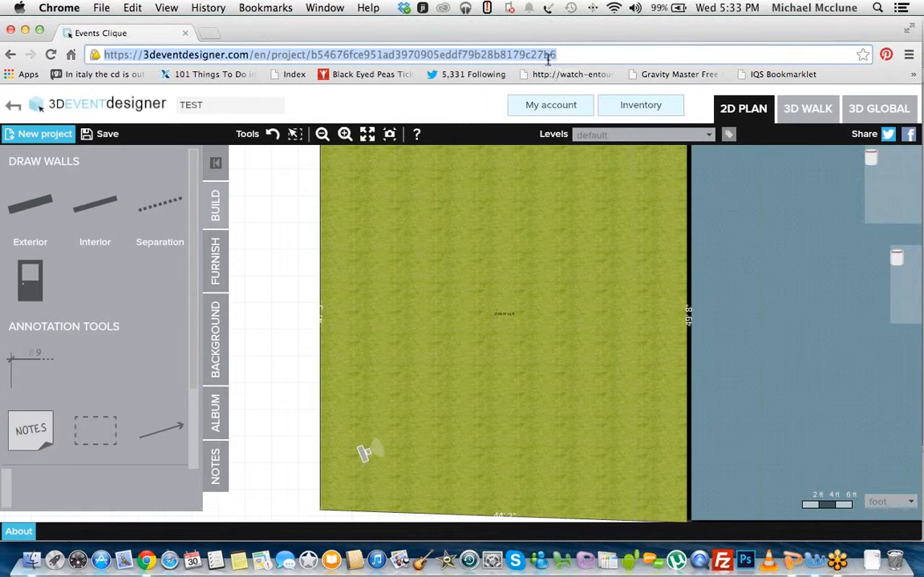
right_click(550, 52)
left_click(207, 33)
key("super+v")
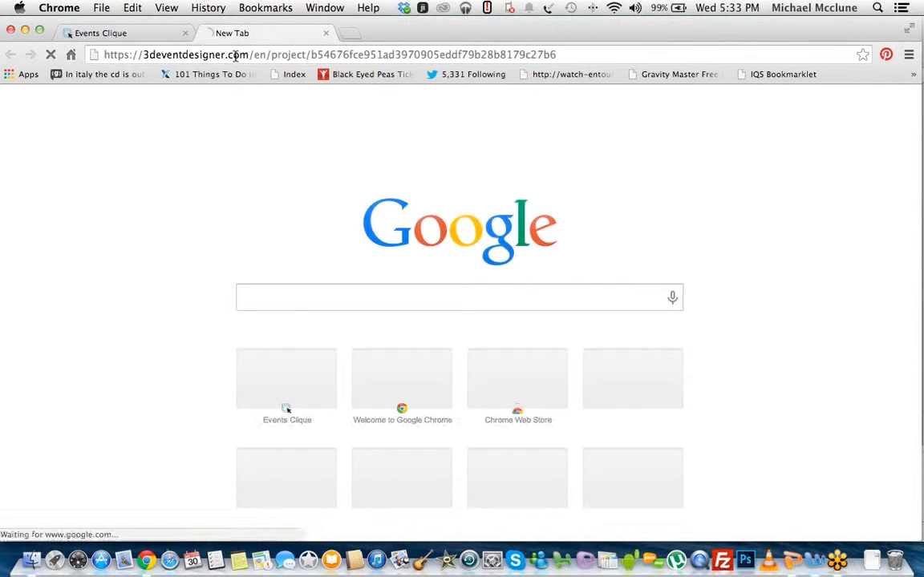
key("Return")
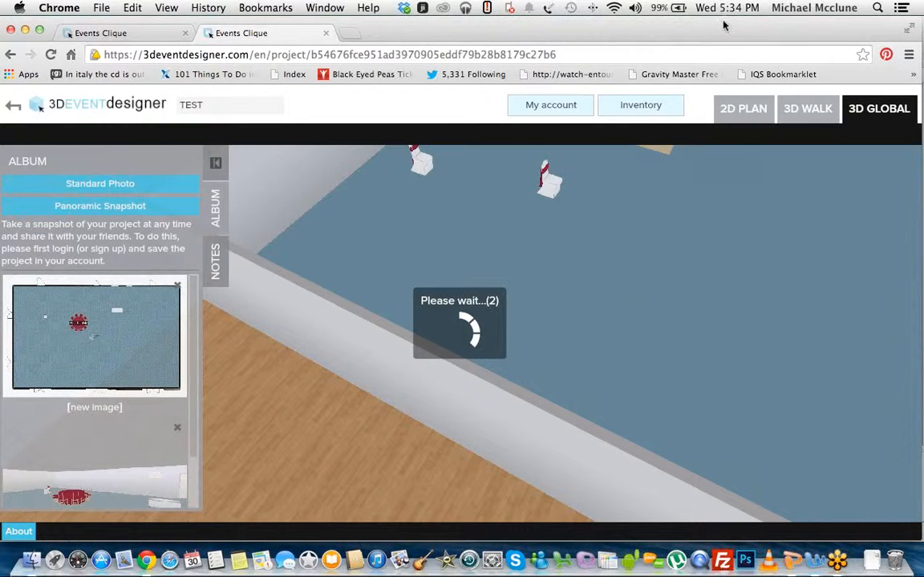
left_click(737, 109)
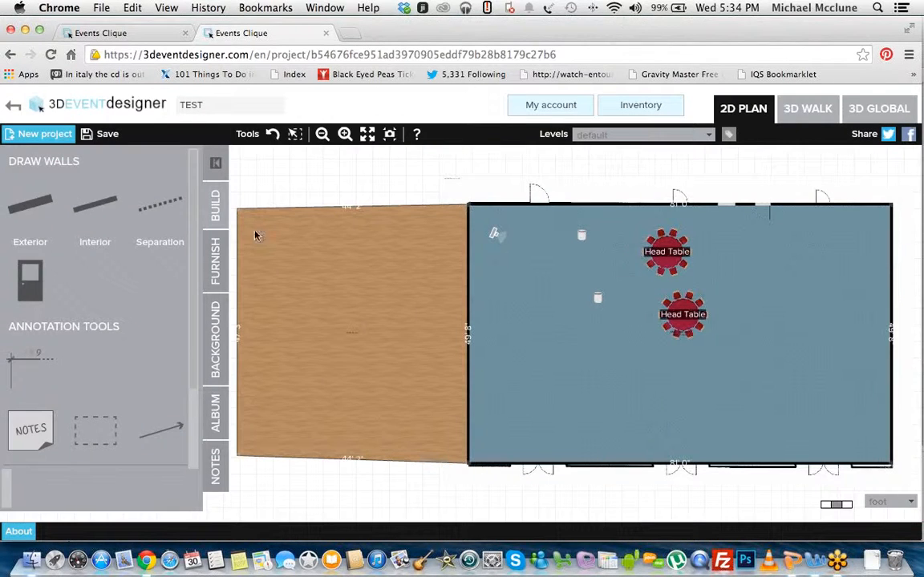
Step: Place a Dance Floor from the Flooring category in the ballroom's lower-left area
left_click(210, 263)
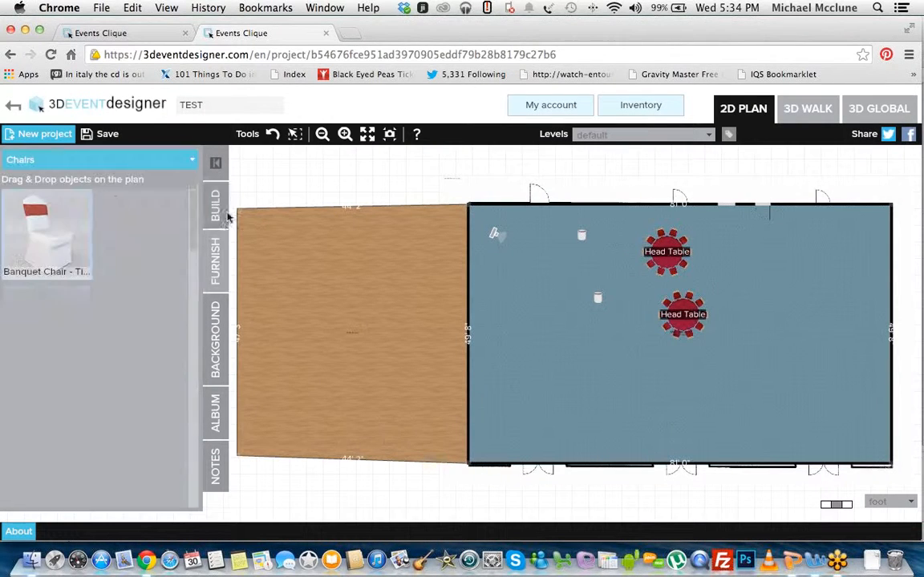
left_click(191, 164)
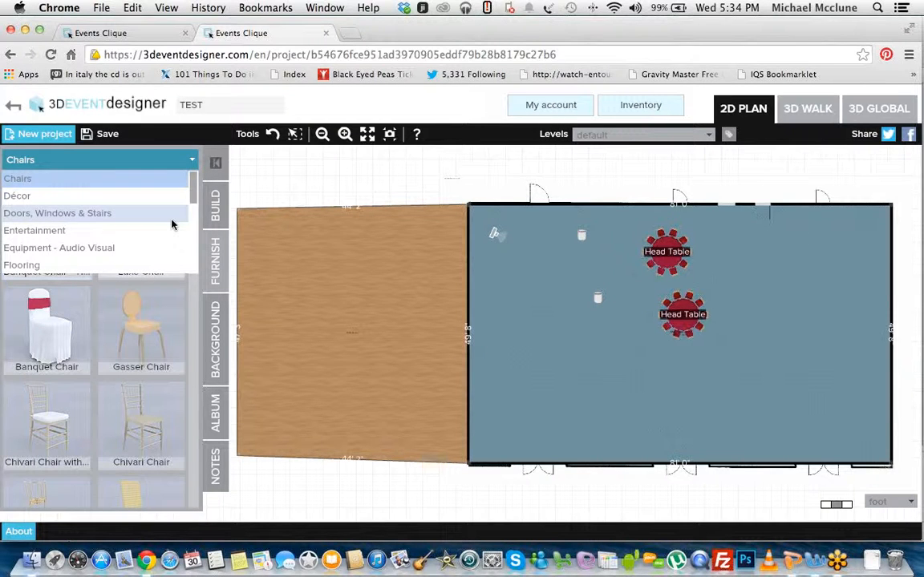
scroll(192, 205, "down", 3)
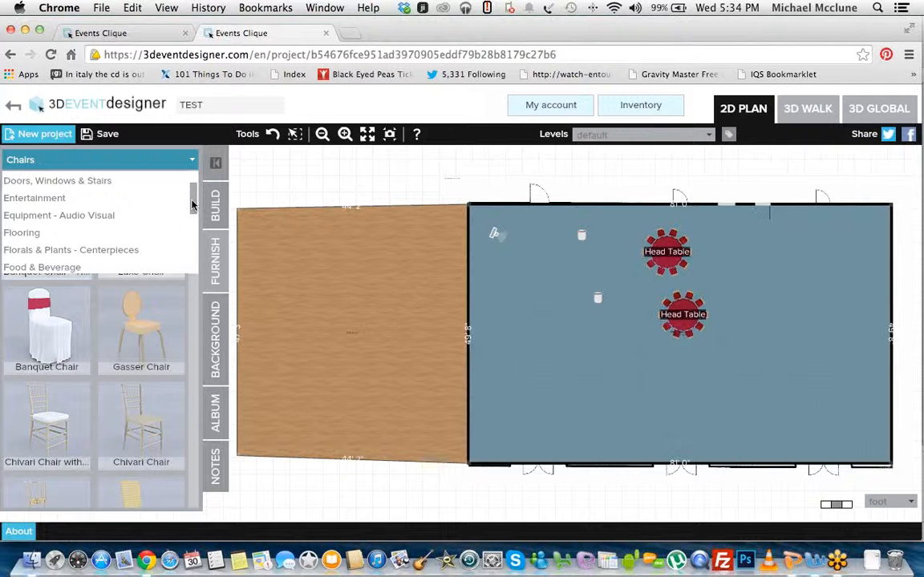
left_click(155, 233)
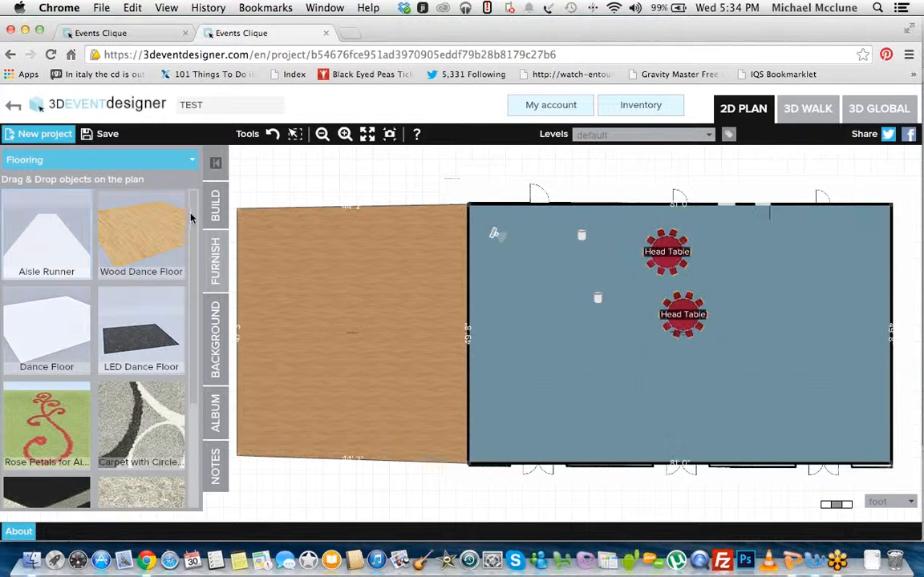
left_click_drag(56, 329, 559, 385)
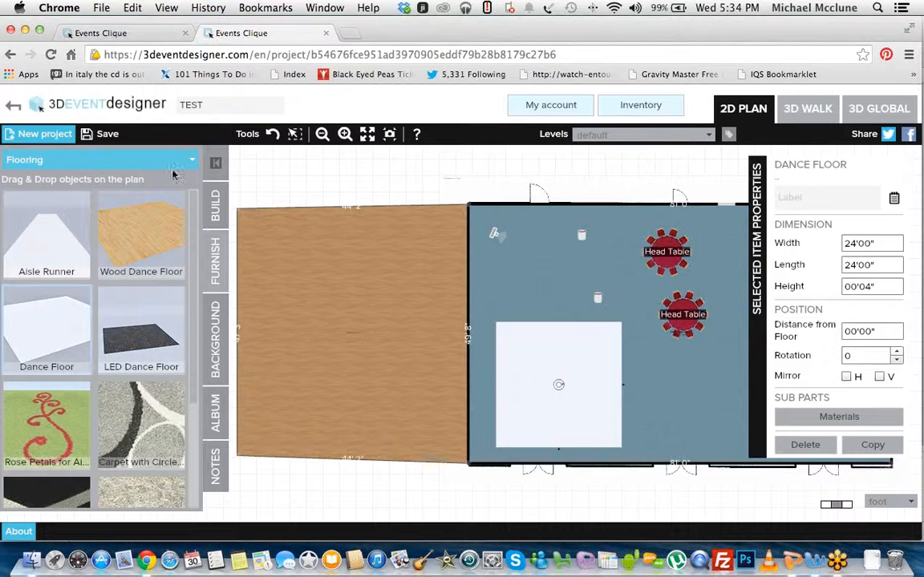
Step: Place a 7' x 5' Stage from the Staging category against the upper edge of the dance floor
left_click(150, 159)
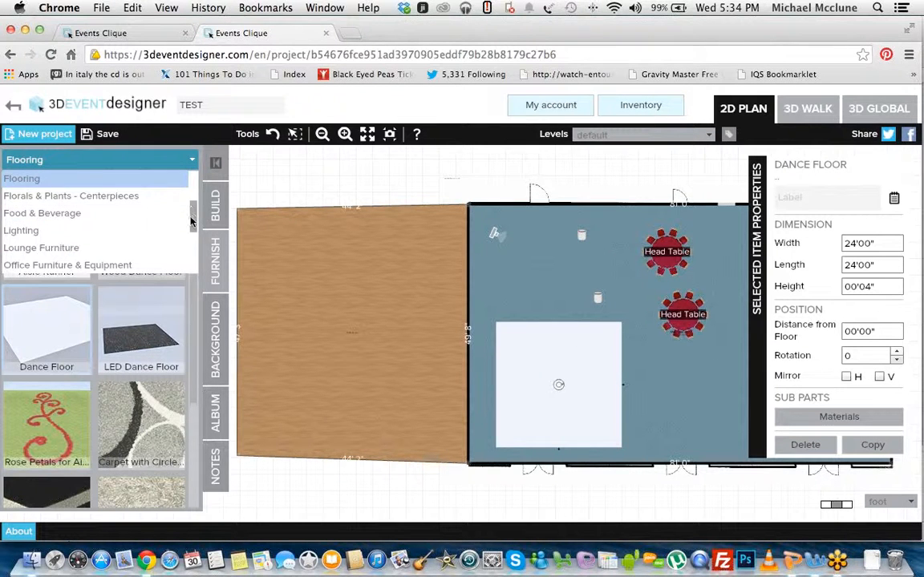
scroll(136, 199, "up", 3)
left_click(136, 187)
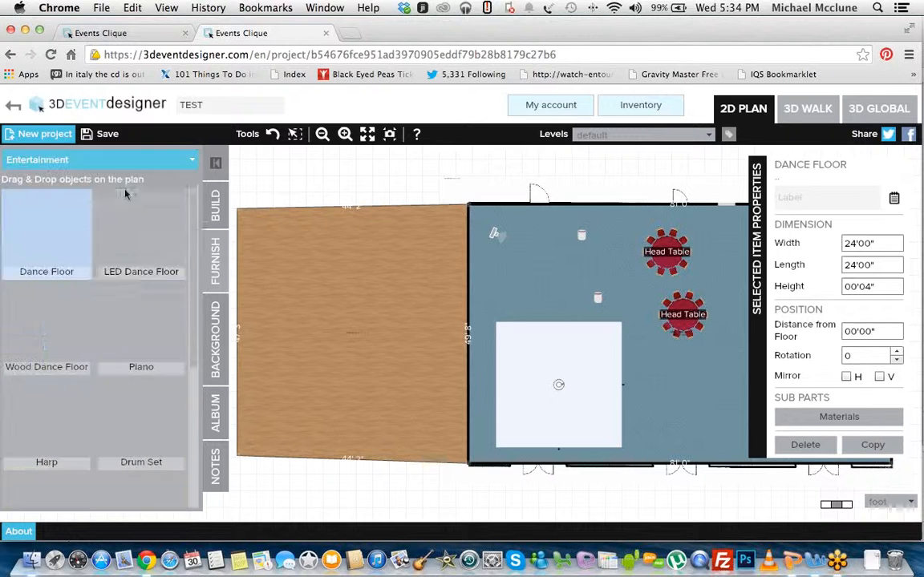
mouse_move(192, 232)
left_mouse_down()
mouse_move(192, 388)
mouse_move(193, 245)
left_mouse_up()
left_click(192, 161)
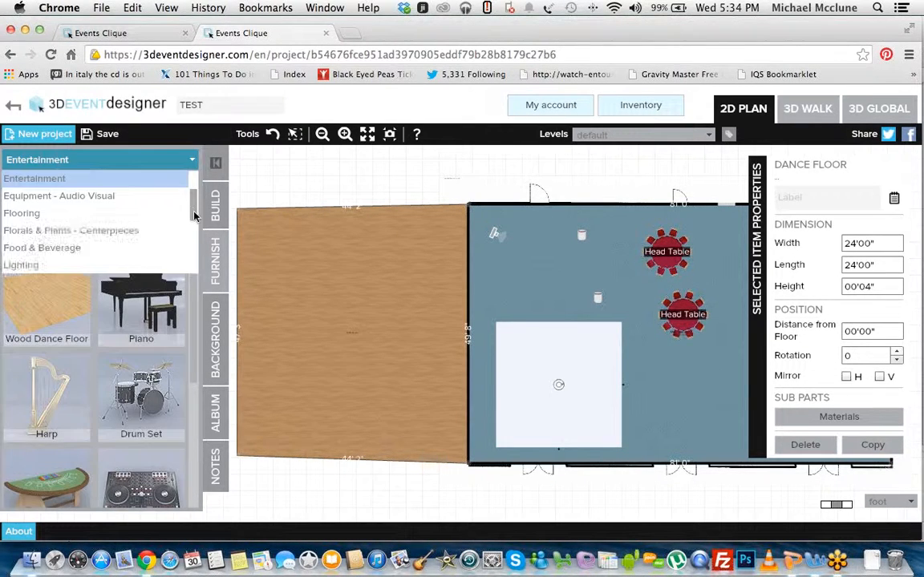
scroll(139, 253, "down", 3)
left_click(192, 233)
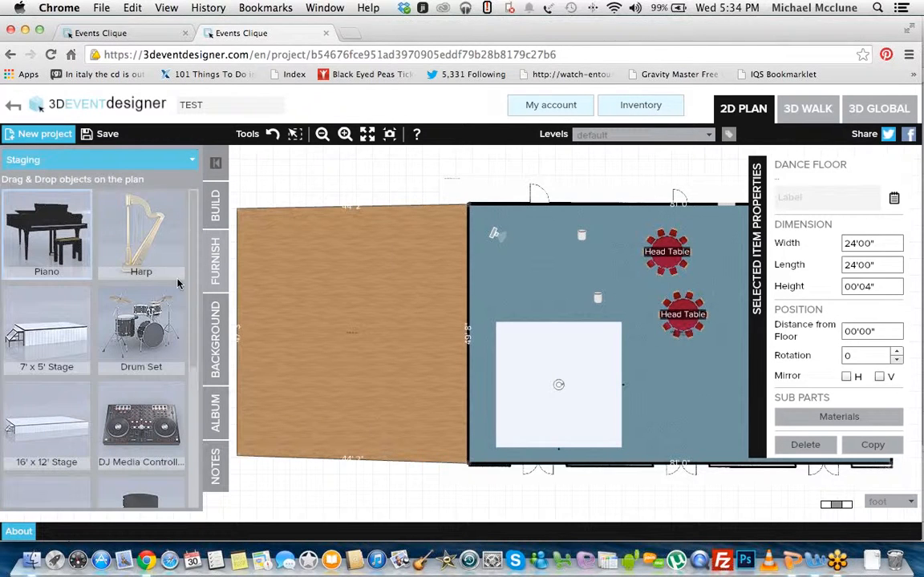
scroll(120, 273, "down", 2)
left_click_drag(47, 272, 535, 308)
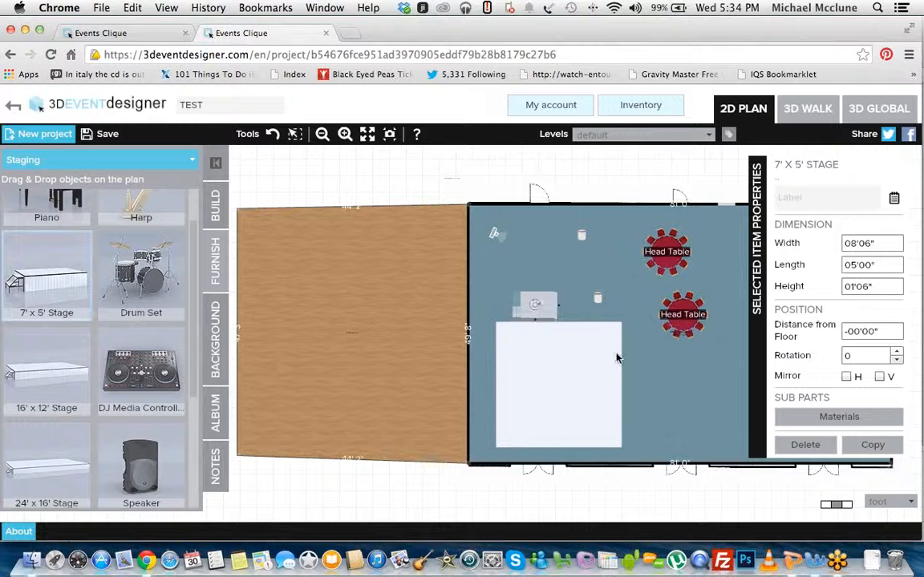
left_click(644, 343)
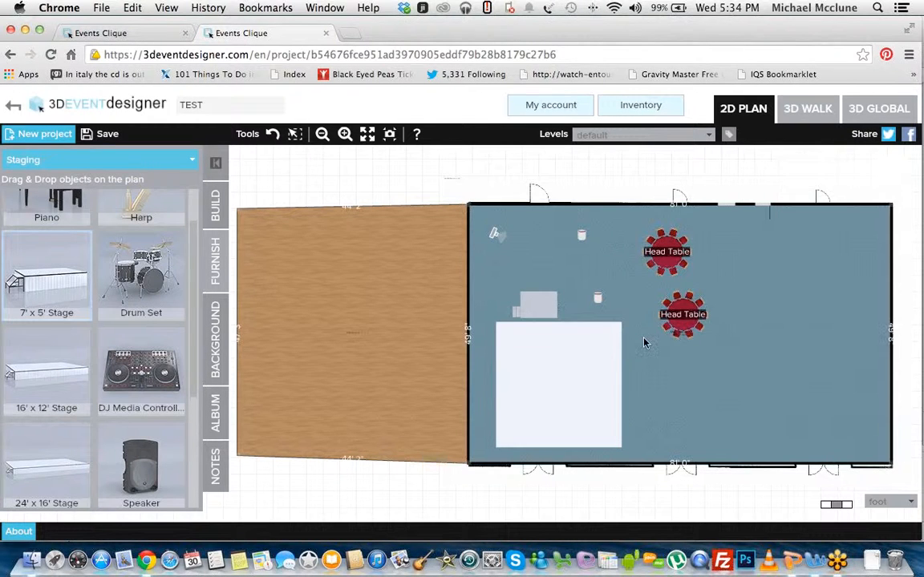
left_click(546, 312)
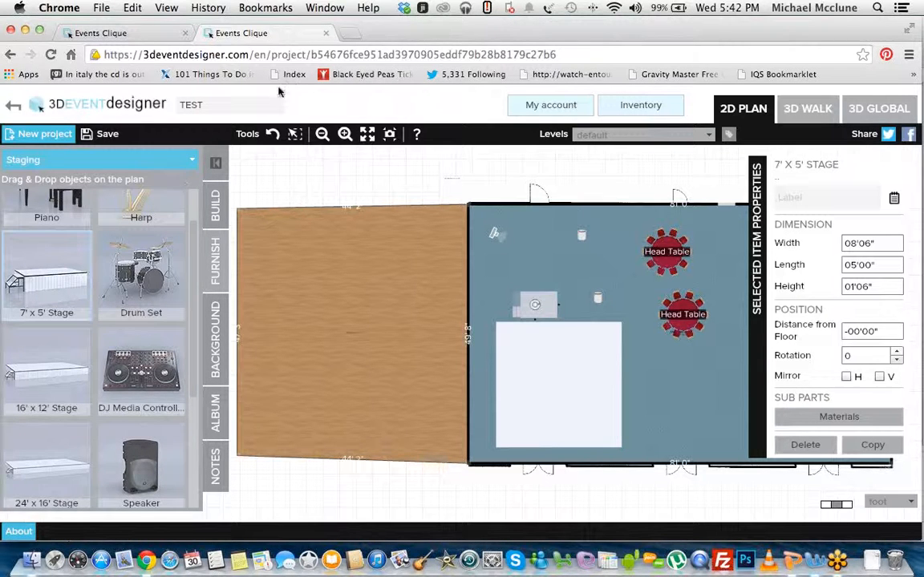
Step: Open twitter.com in a new browser tab and go to the photos and videos of the EventsClique profile
left_click(350, 34)
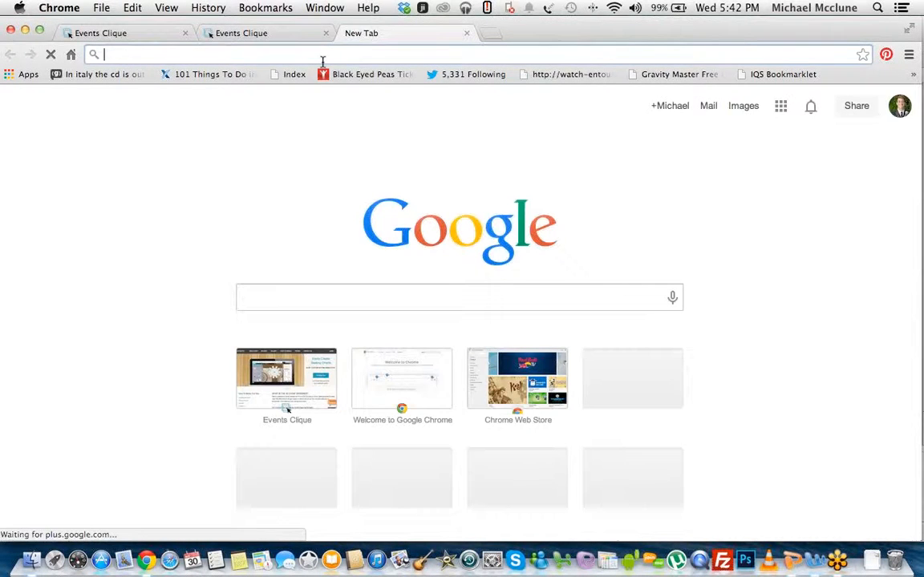
type("twitter.com")
key("Return")
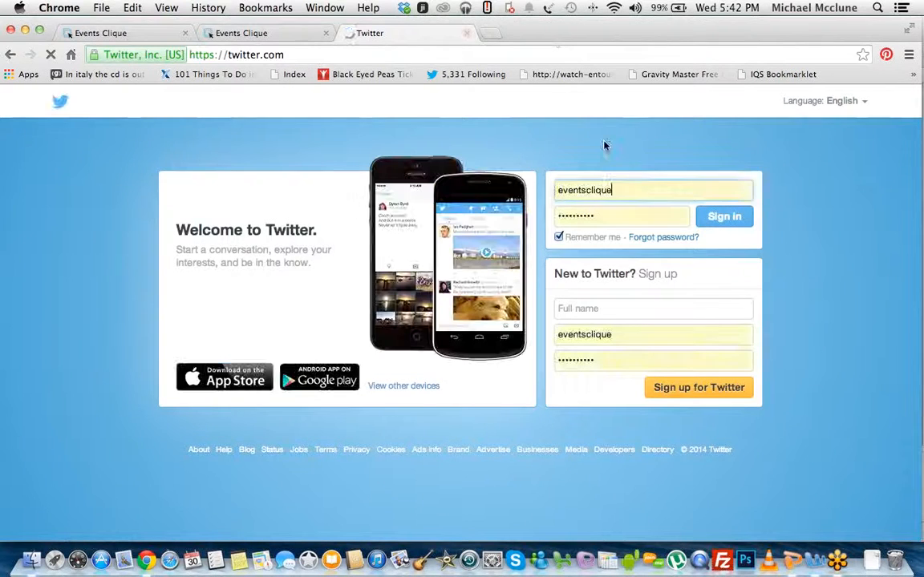
left_click_drag(538, 39, 472, 33)
left_click(232, 104)
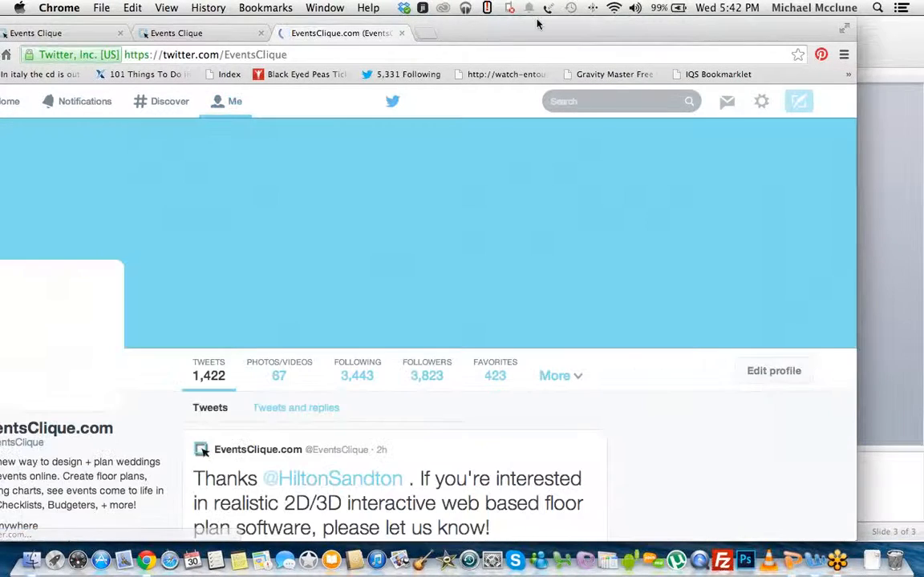
left_click_drag(538, 23, 590, 23)
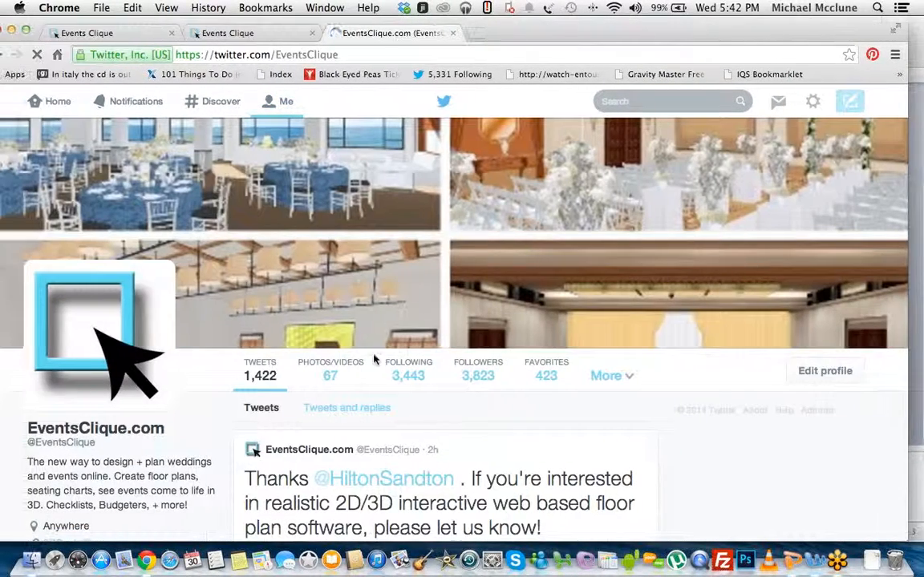
left_click(329, 378)
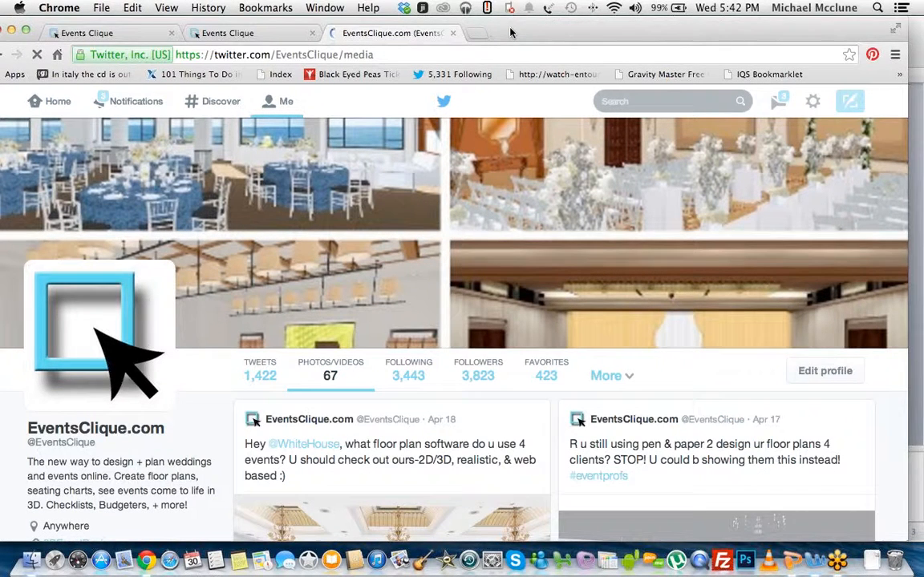
left_click_drag(512, 31, 518, 32)
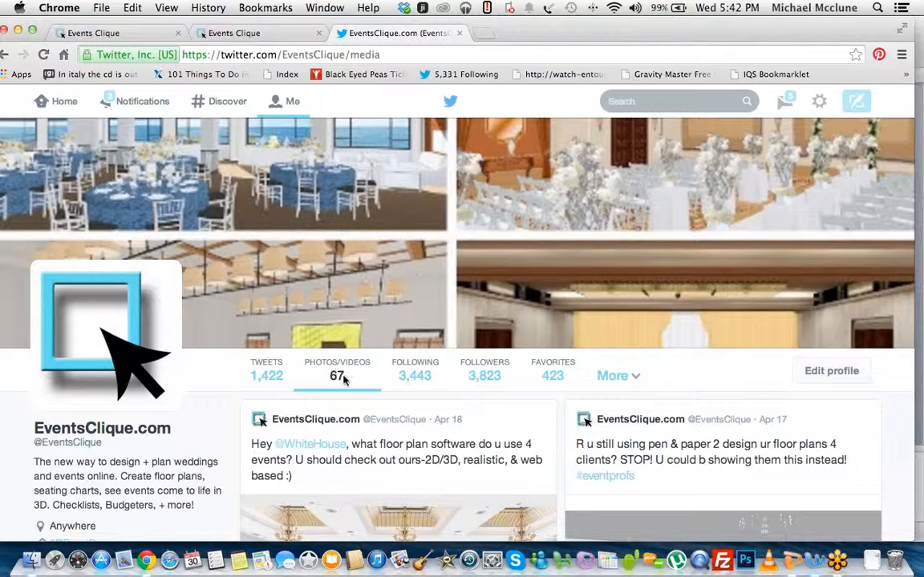
Step: View the enlarged ballroom rendering from the Apr 18 tweet, then close it
scroll(495, 189, "down", 4)
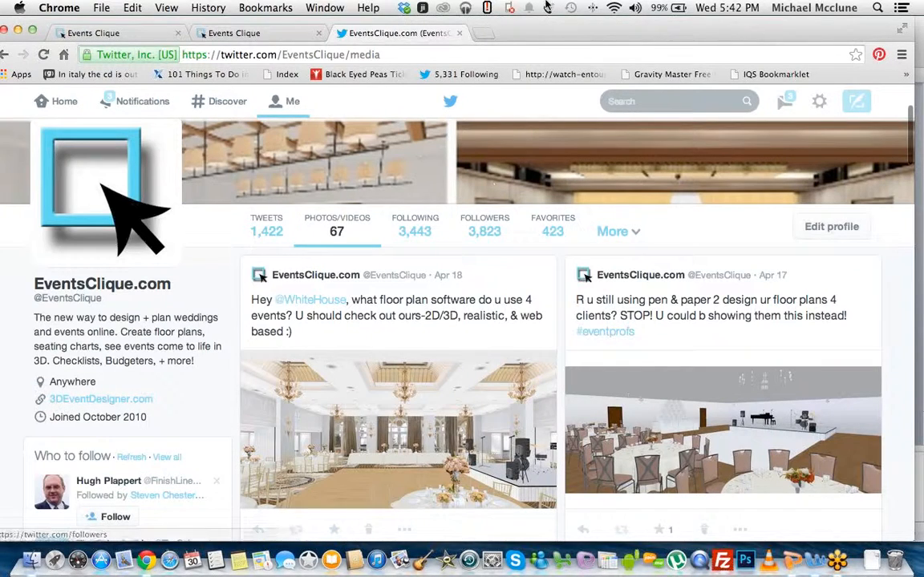
left_click_drag(488, 26, 355, 16)
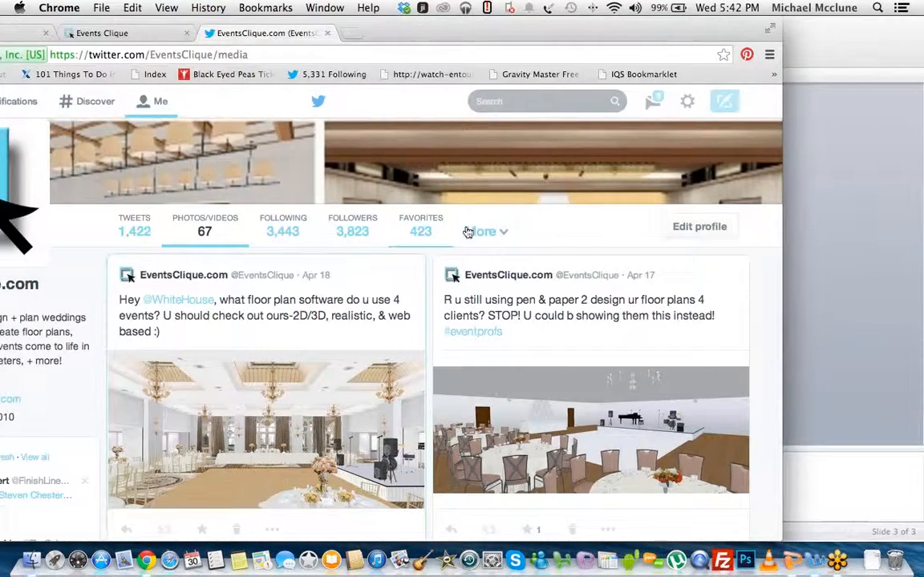
scroll(687, 101, "down", 1)
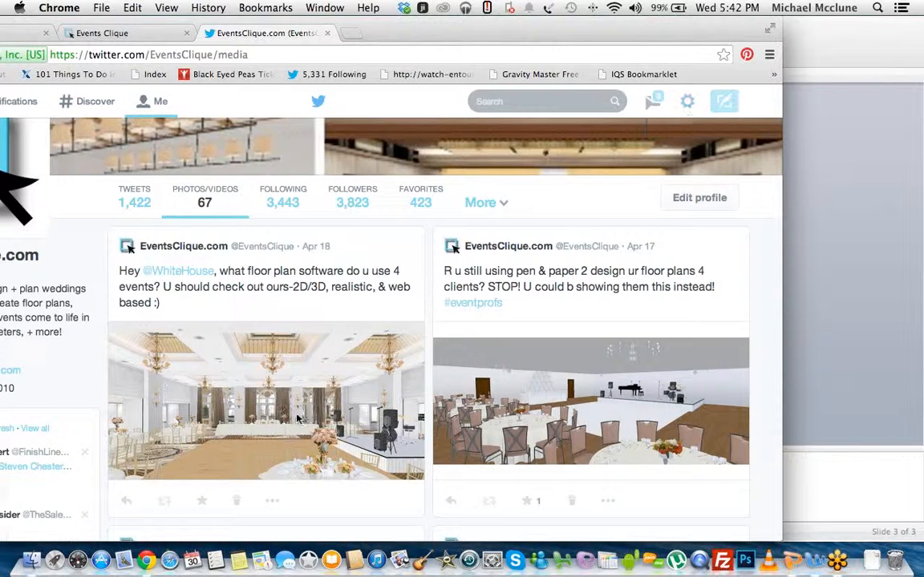
left_click(317, 354)
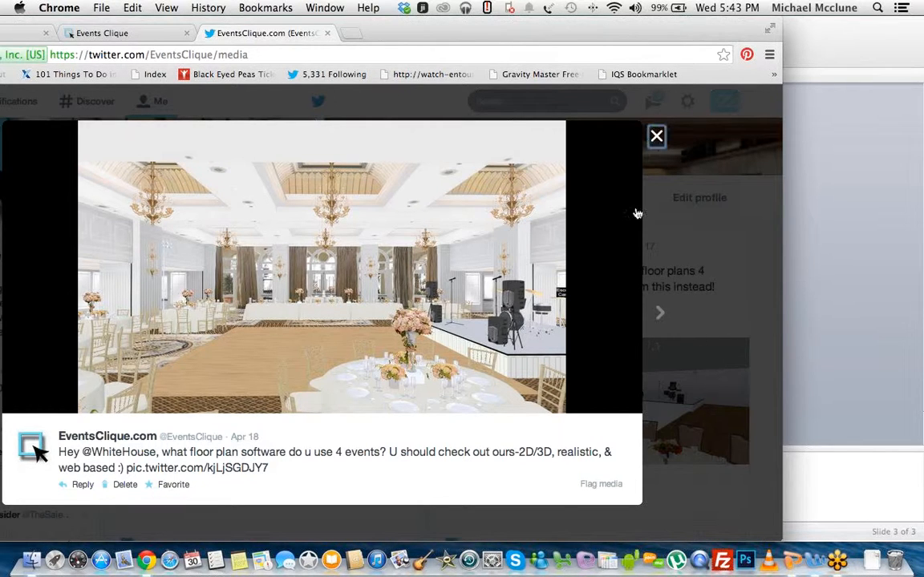
left_click(609, 320)
Step: Browse the older rendering tweets and enlarge the Jan 29 photo-versus-rendering comparison of the circular outdoor seating
scroll(615, 221, "down", 10)
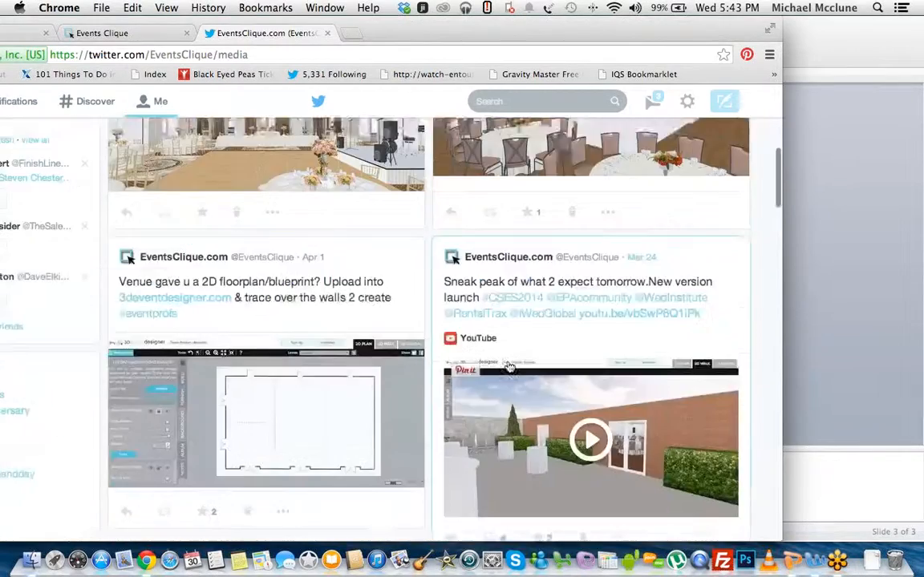
scroll(496, 378, "down", 8)
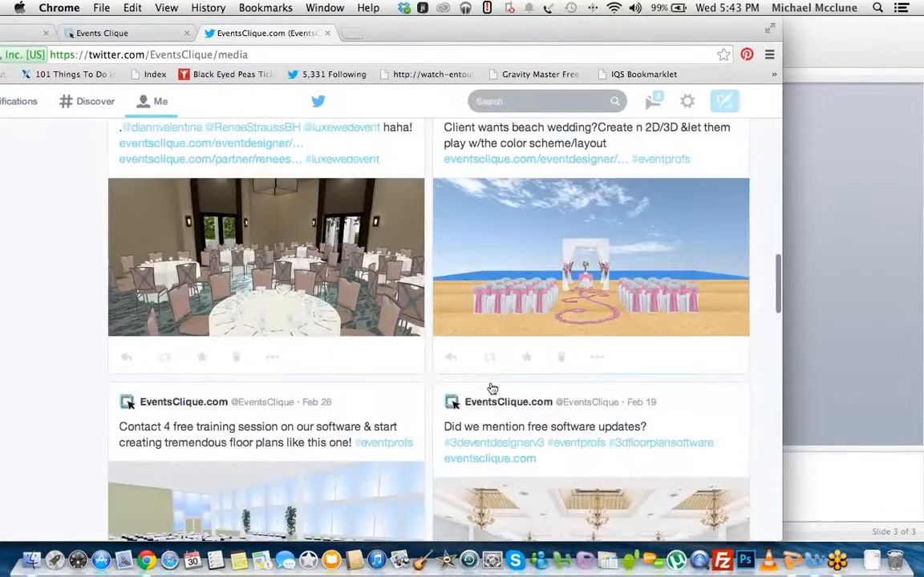
scroll(492, 388, "down", 4)
scroll(491, 388, "down", 5)
scroll(489, 385, "up", 8)
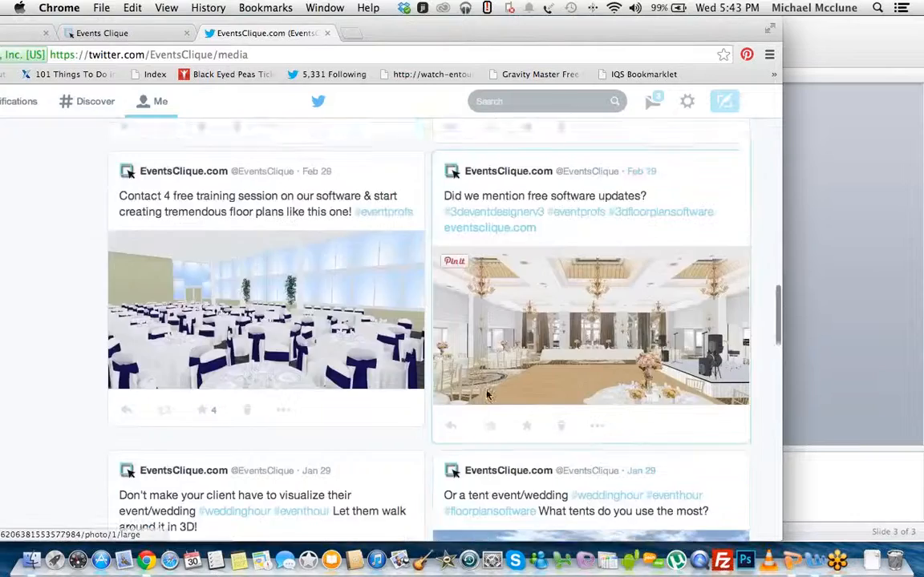
scroll(487, 391, "down", 15)
scroll(487, 391, "down", 5)
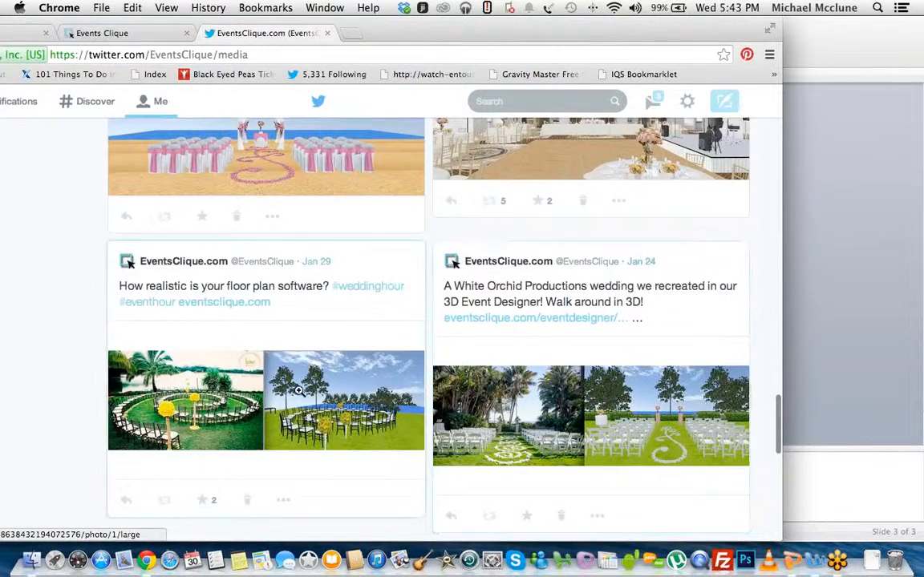
left_click(299, 391)
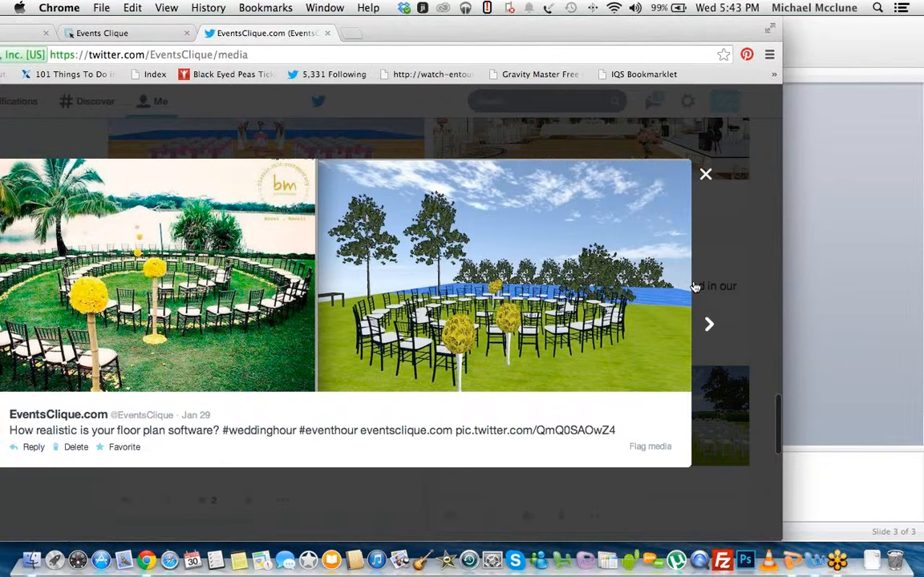
Step: Close the Jan 29 image, then view the enlarged Jan 24 White Orchid Productions wedding comparison and close it
left_click(705, 177)
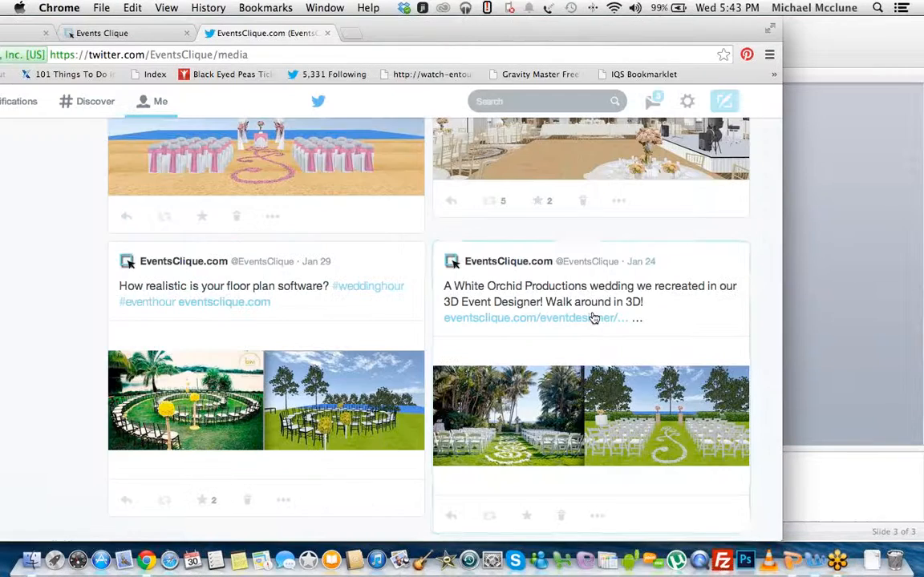
left_click(591, 409)
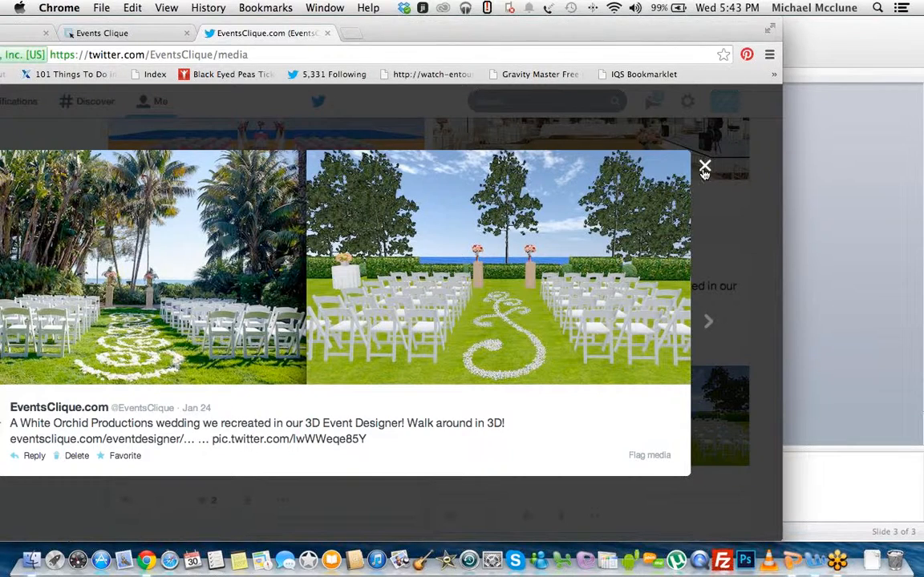
key("Escape")
Step: Browse the older rendering tweets, view the enlarged Dec 3 garden ceremony comparison with the pink-draped arch, and close it
scroll(585, 308, "down", 5)
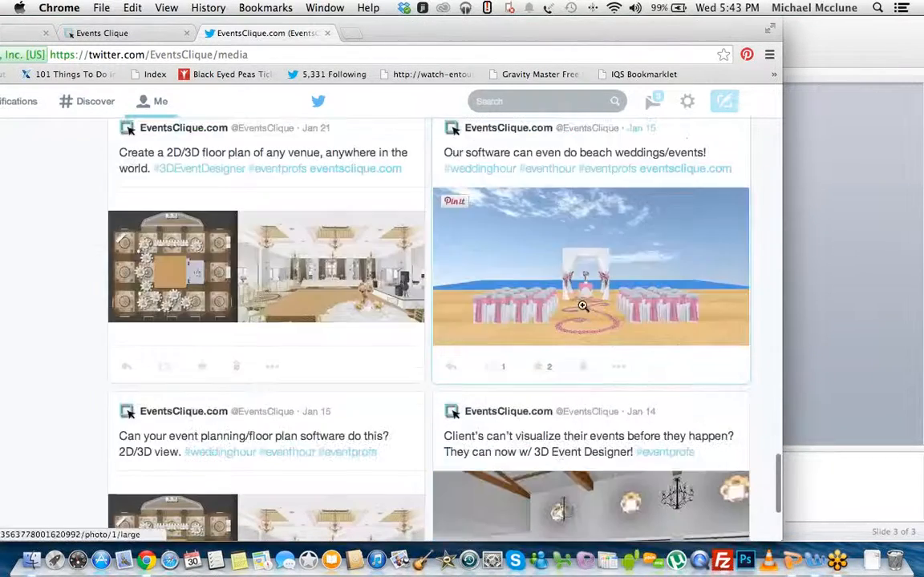
scroll(583, 305, "down", 8)
scroll(552, 303, "down", 10)
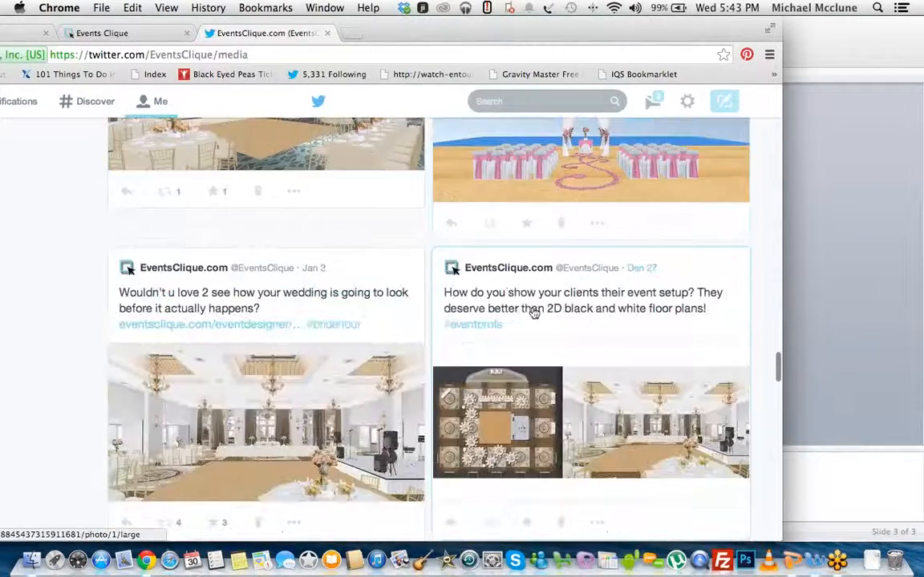
scroll(534, 312, "down", 8)
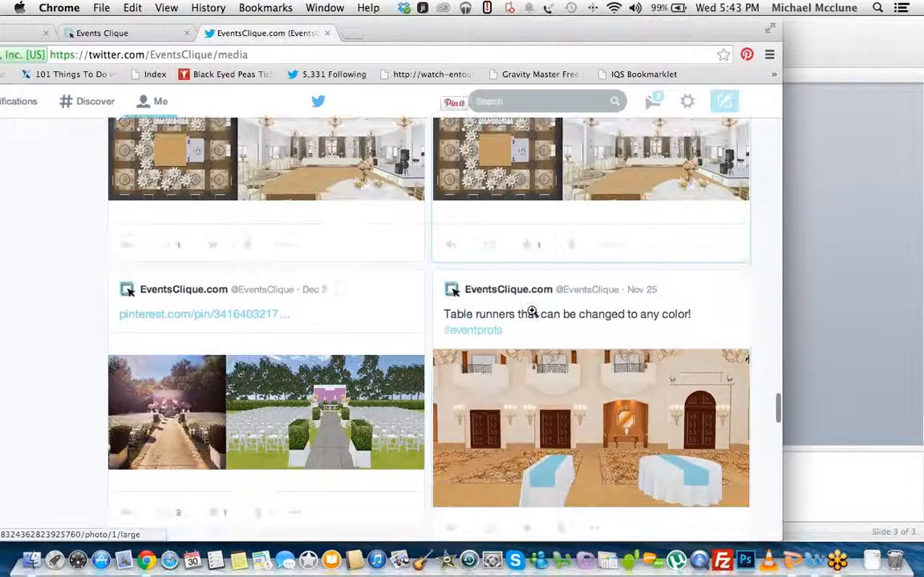
scroll(531, 313, "down", 5)
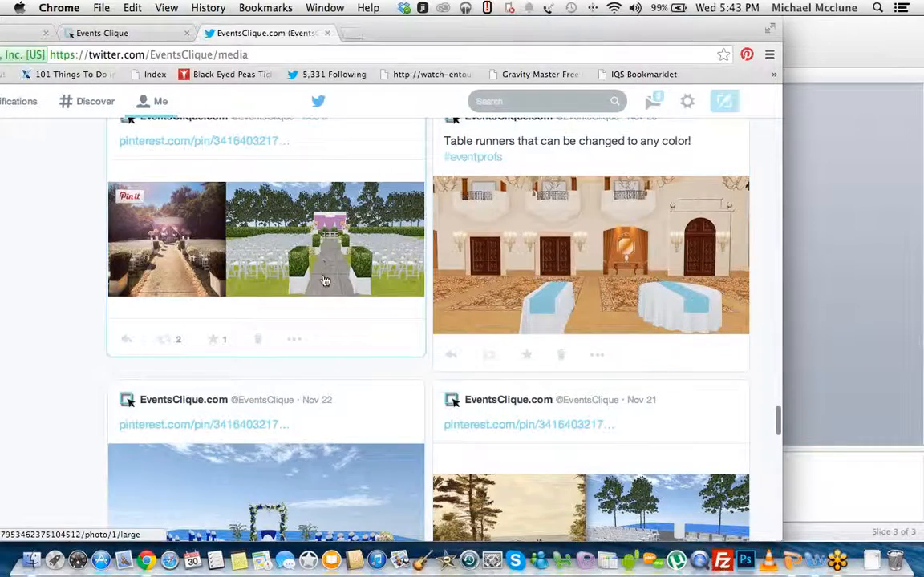
left_click(325, 280)
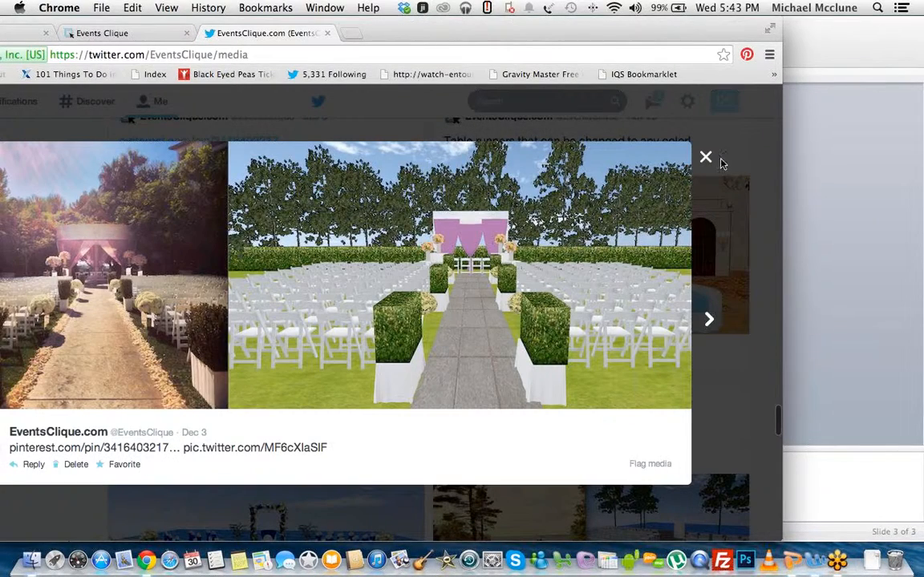
left_click(631, 207)
left_click(262, 257)
left_click(706, 159)
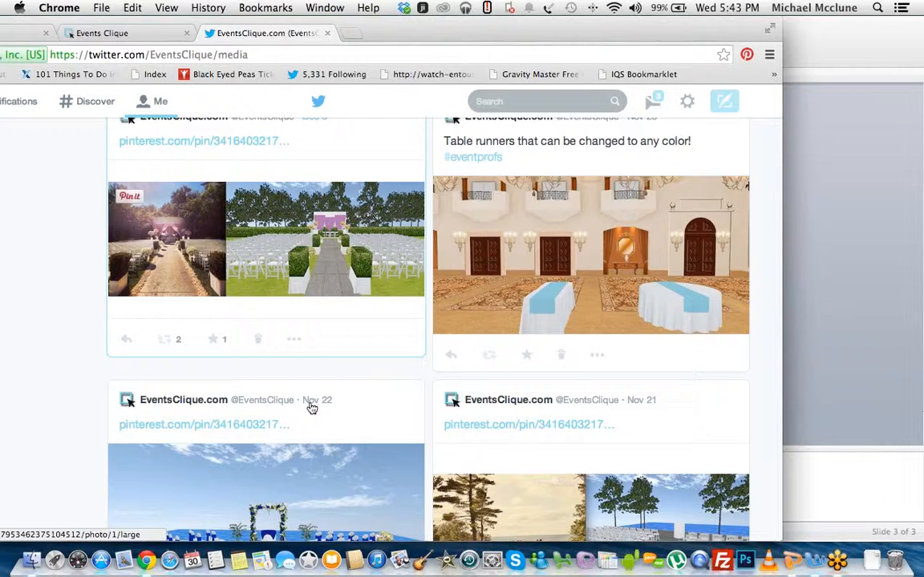
Step: Browse the November rendering tweets, including the enlarged Nov 2 side-by-side comparison of the banquet room with dark chair sashes
scroll(117, 377, "down", 3)
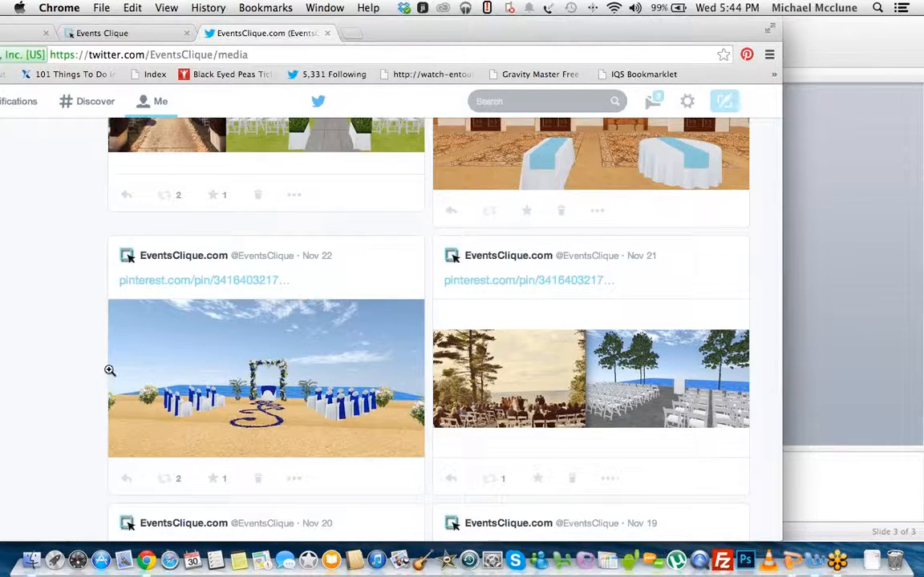
scroll(112, 371, "down", 3)
scroll(117, 371, "down", 6)
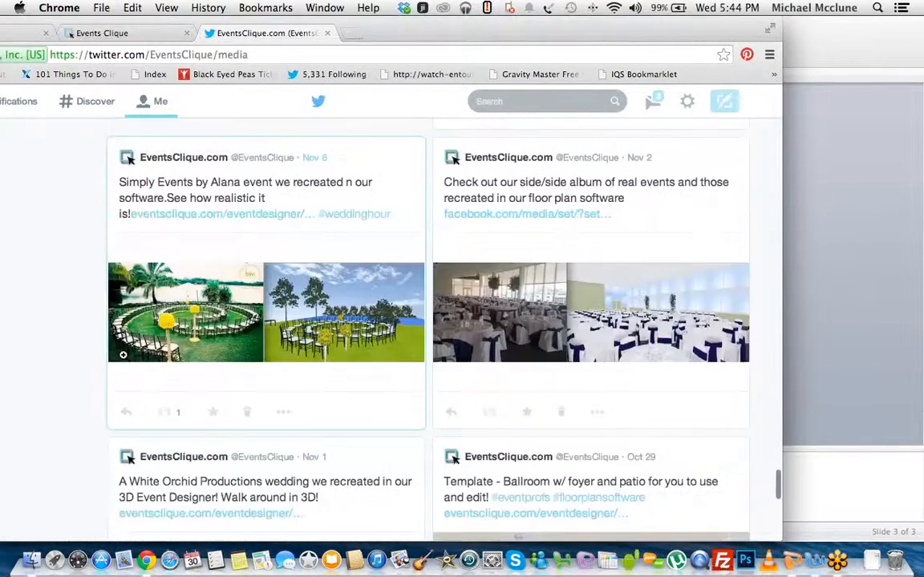
scroll(124, 345, "down", 3)
scroll(631, 257, "up", 3)
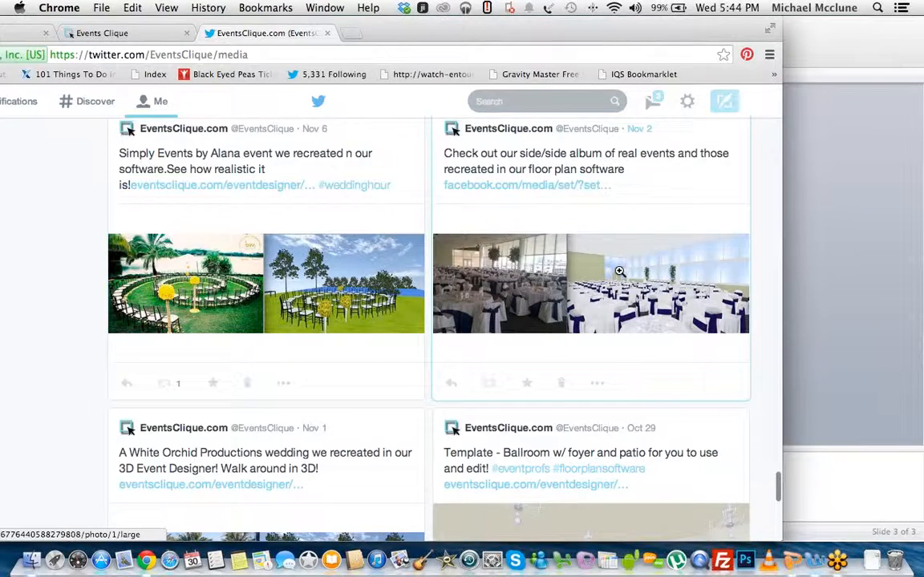
left_click(553, 334)
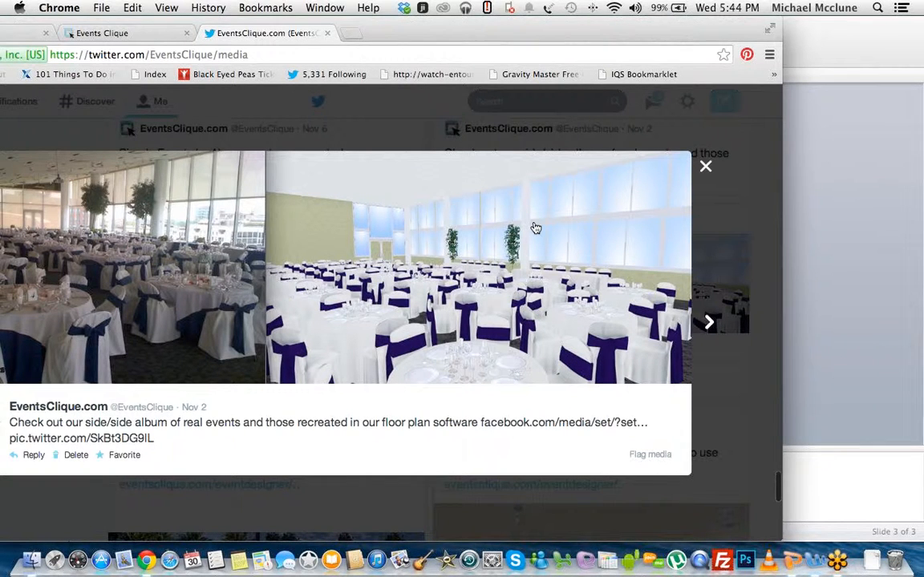
left_click(705, 169)
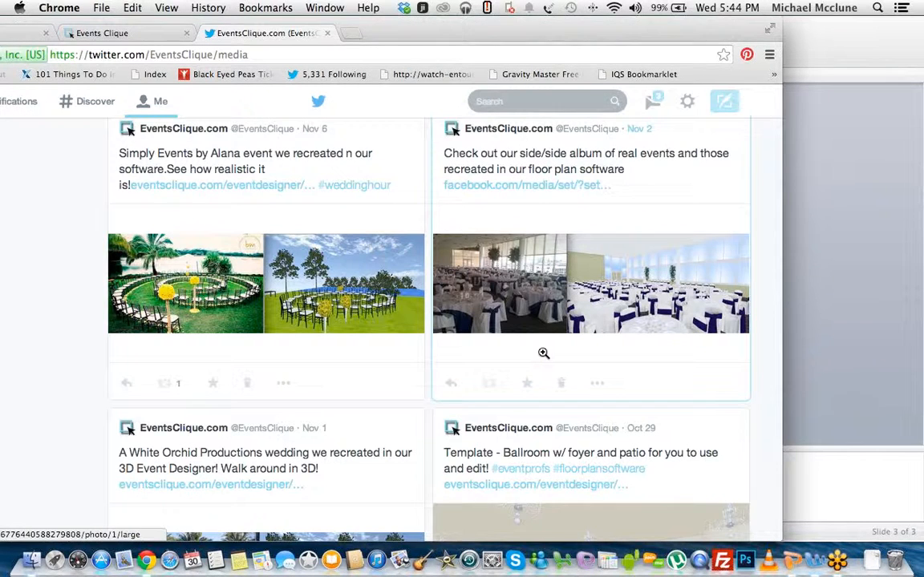
scroll(361, 401, "down", 3)
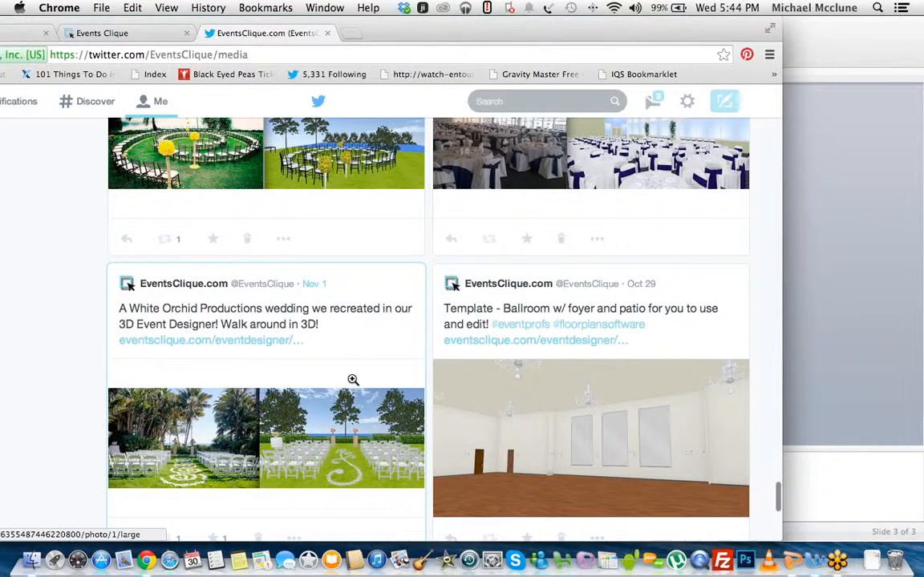
scroll(100, 389, "up", 3)
scroll(100, 389, "up", 10)
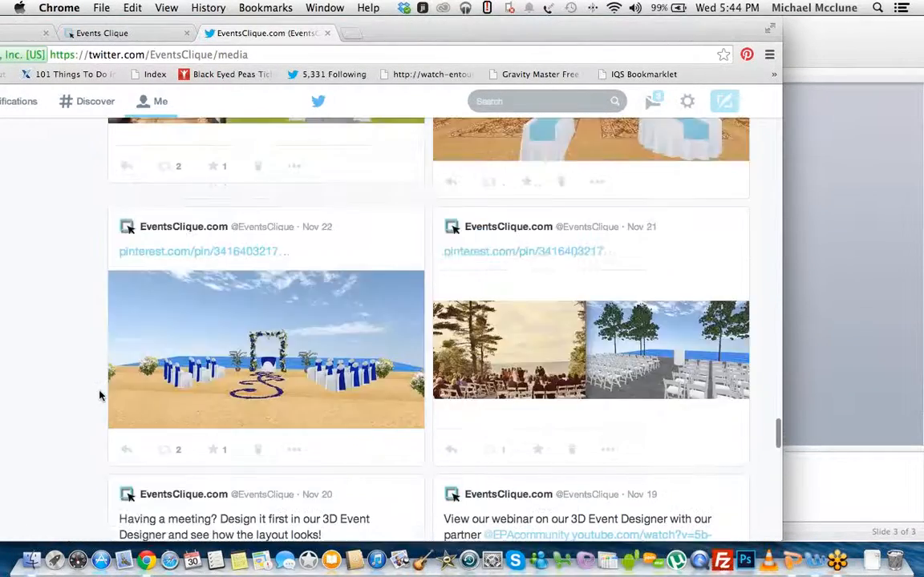
scroll(100, 395, "up", 5)
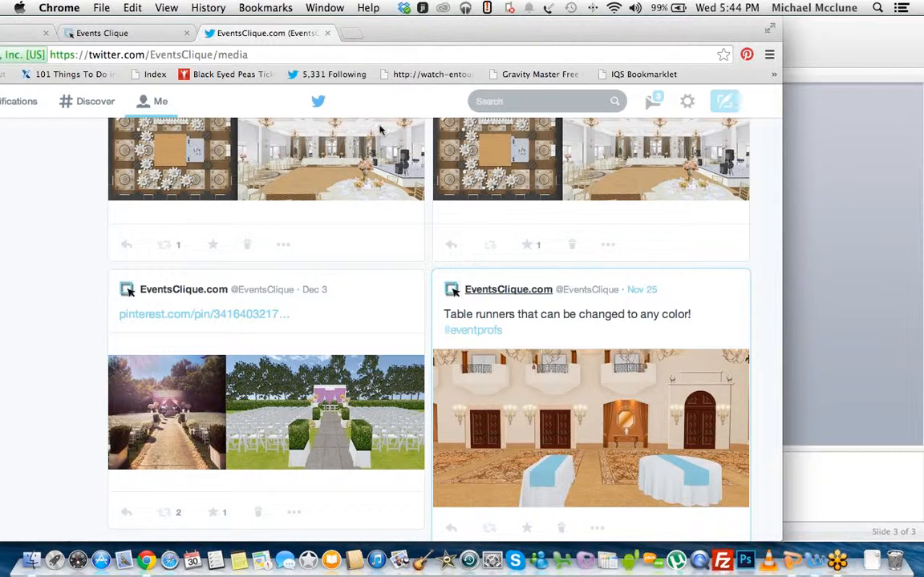
Step: Return to the second Events Clique browser tab and go through the 3D Event Designer home page to its pricing page
left_click_drag(392, 34, 405, 34)
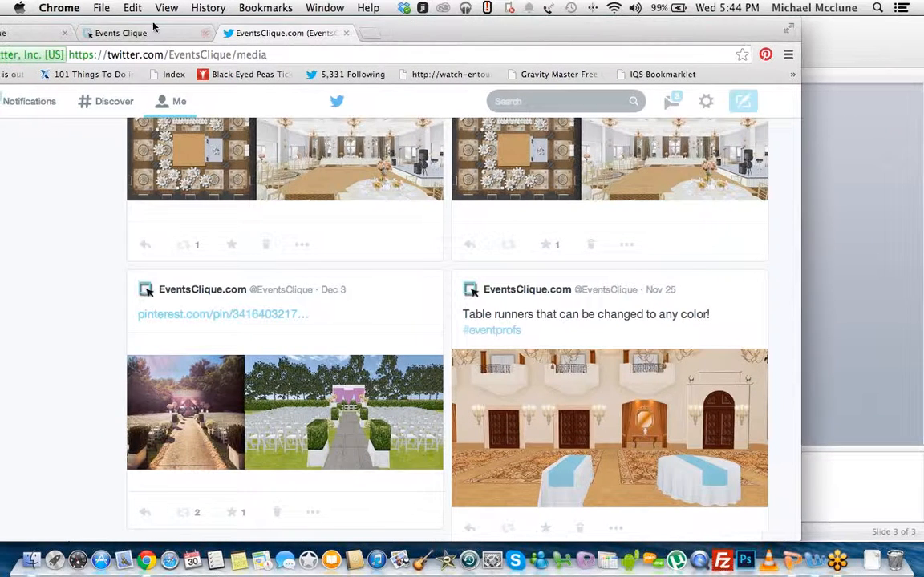
left_click(138, 32)
left_click_drag(493, 31, 584, 31)
left_click(35, 102)
left_click(554, 210)
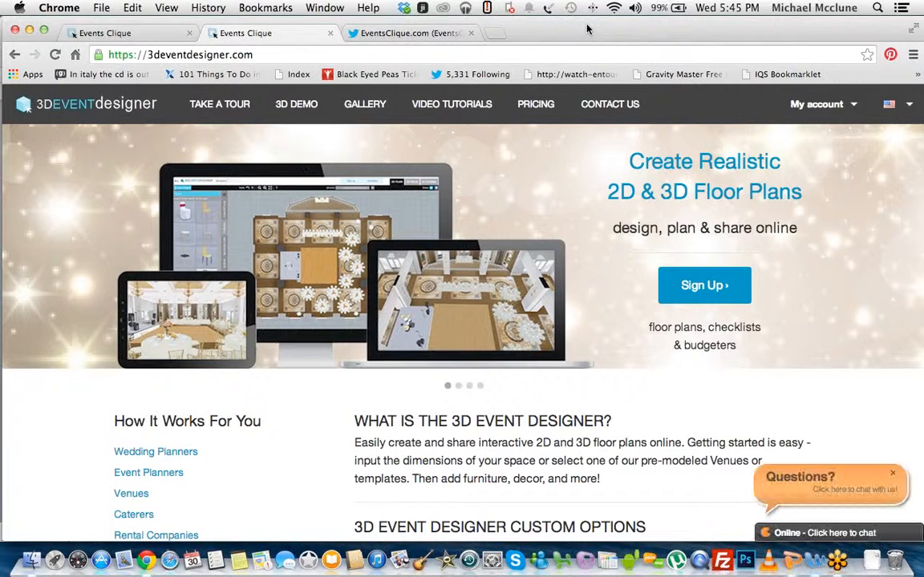
left_click_drag(569, 31, 524, 32)
left_click(525, 104)
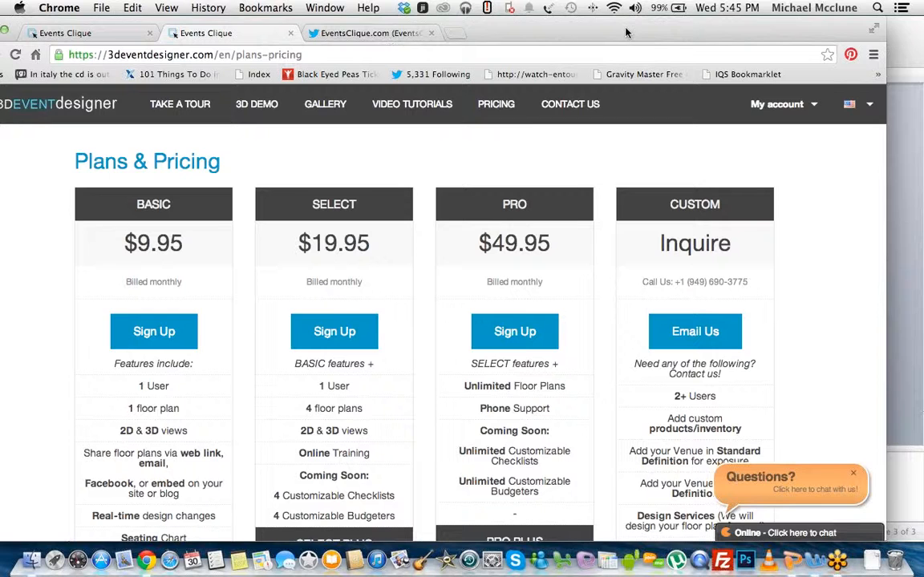
Step: Examine the features and prices of the Basic, Select, Pro and Custom plans, including Select Plus and Pro Plus
left_click_drag(562, 24, 616, 26)
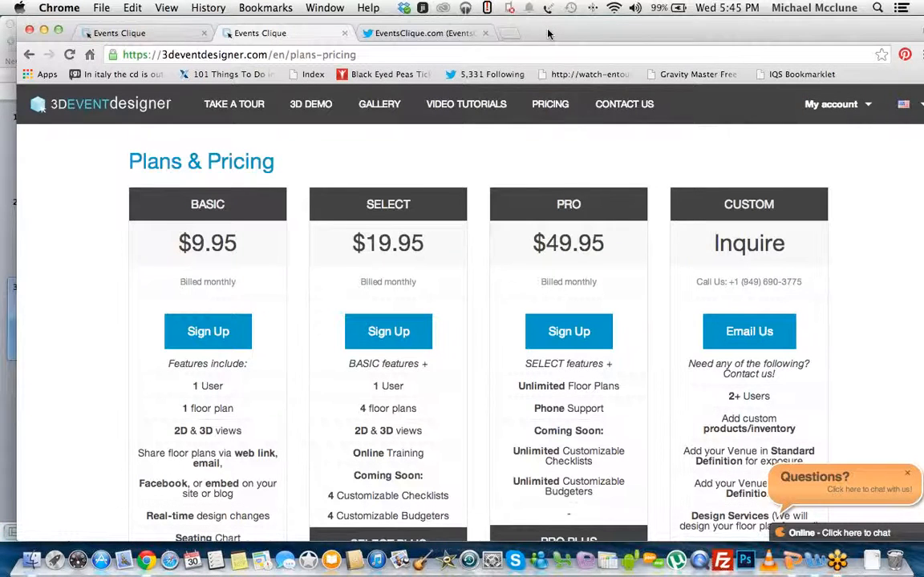
left_click_drag(553, 32, 545, 27)
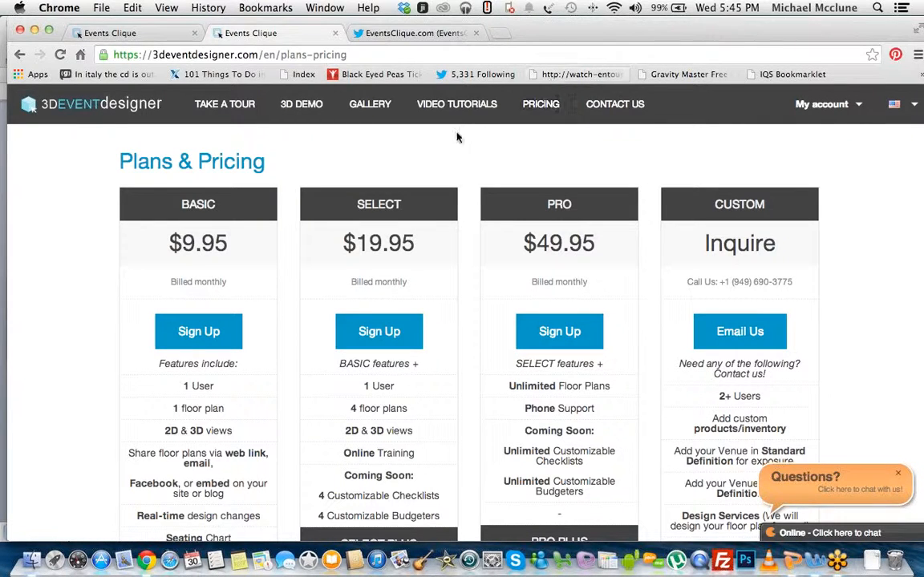
left_click_drag(520, 32, 482, 32)
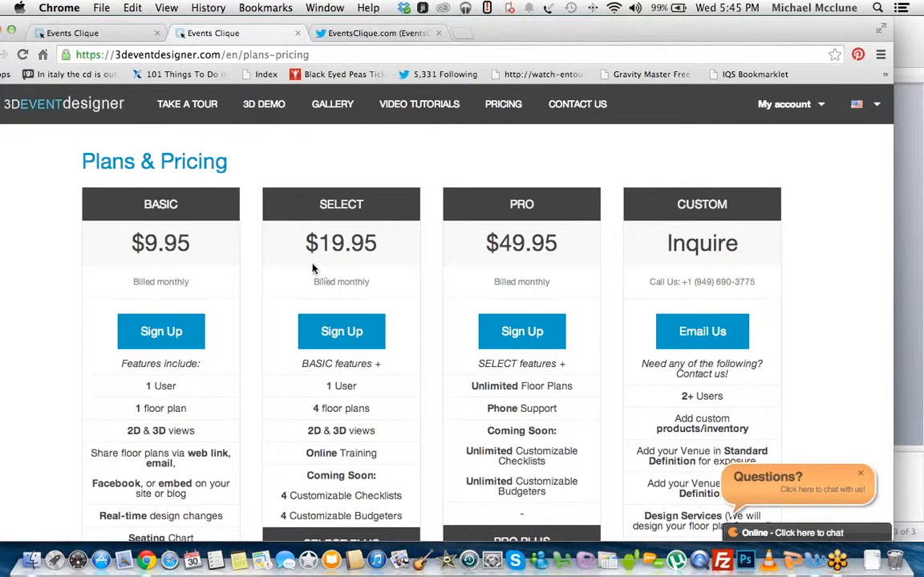
scroll(181, 308, "down", 1)
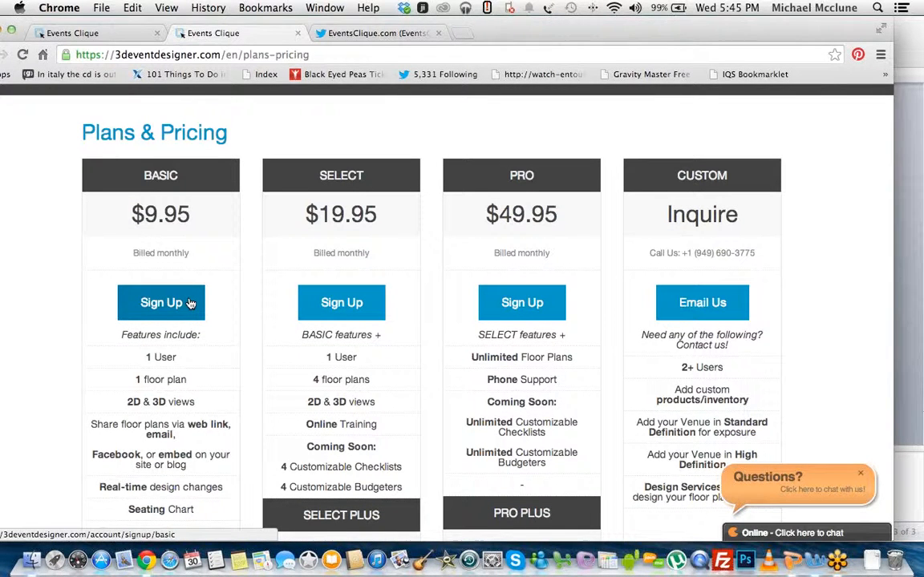
scroll(190, 305, "down", 1)
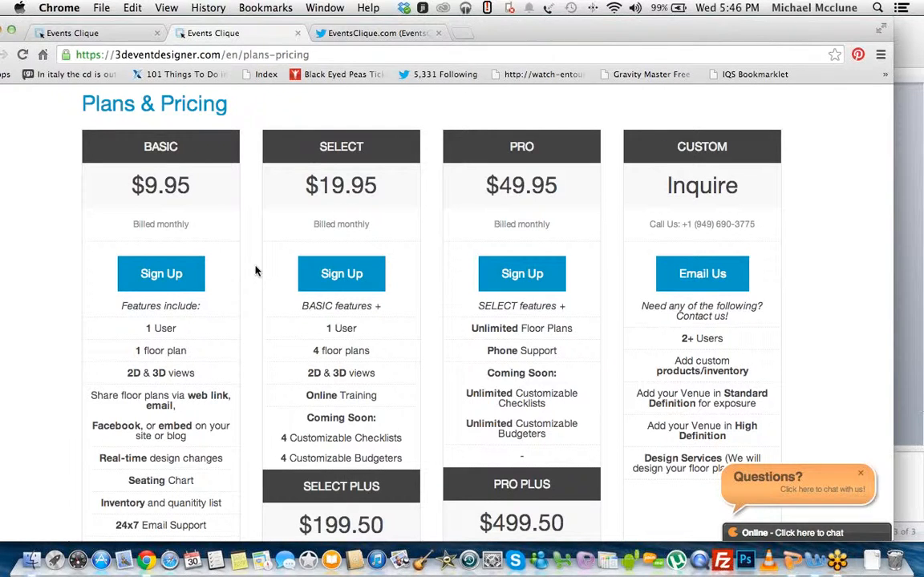
left_click_drag(517, 30, 509, 31)
scroll(397, 336, "down", 1)
scroll(396, 336, "down", 2)
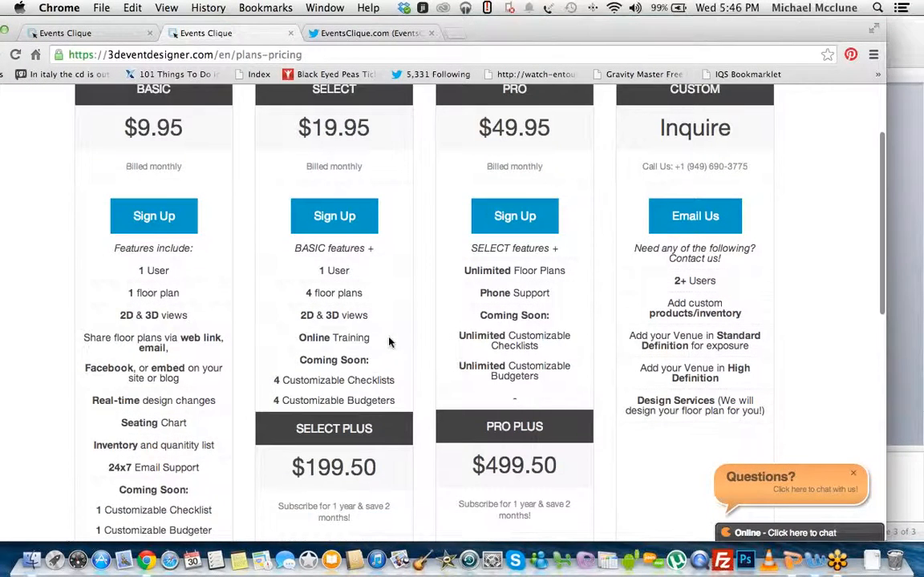
scroll(370, 364, "up", 1)
scroll(370, 364, "down", 1)
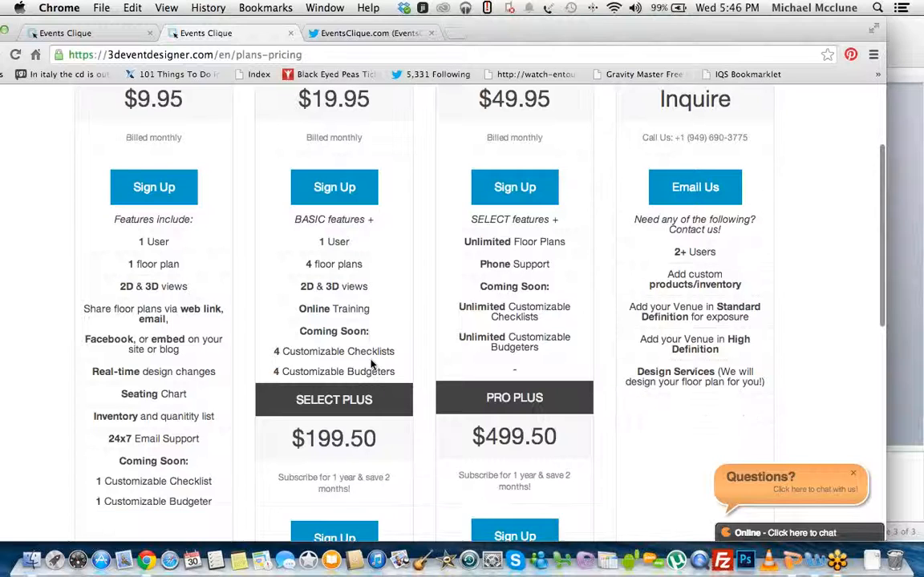
scroll(363, 373, "down", 1)
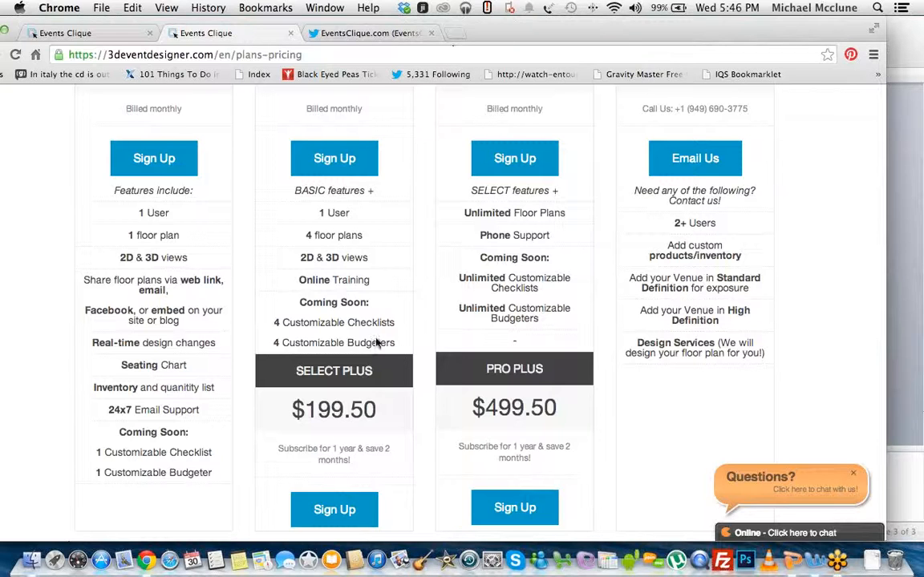
scroll(377, 341, "up", 1)
scroll(376, 342, "up", 3)
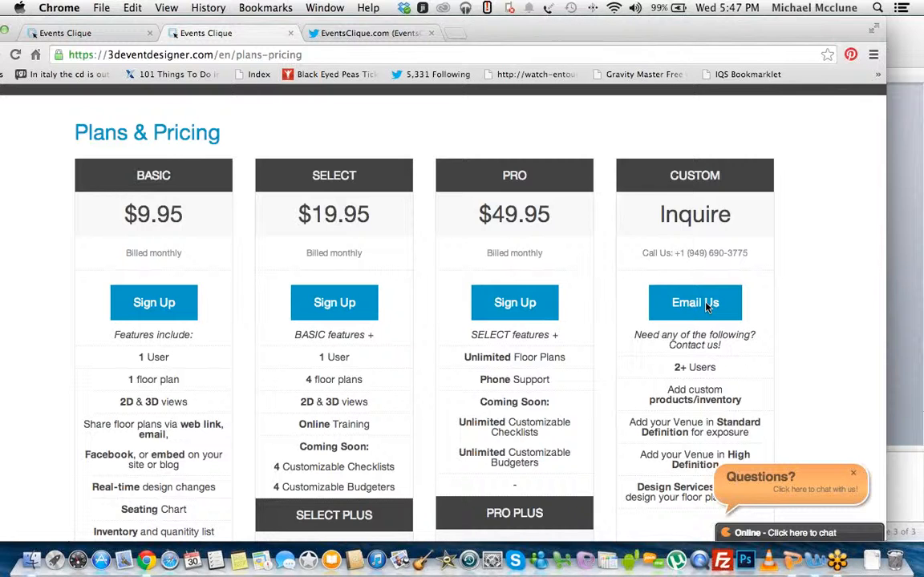
Step: Close the Twitter and pricing browser tabs and switch to the 3D-Event-Designer-Webinar.pptx presentation in PowerPoint
left_click(431, 33)
left_click(290, 33)
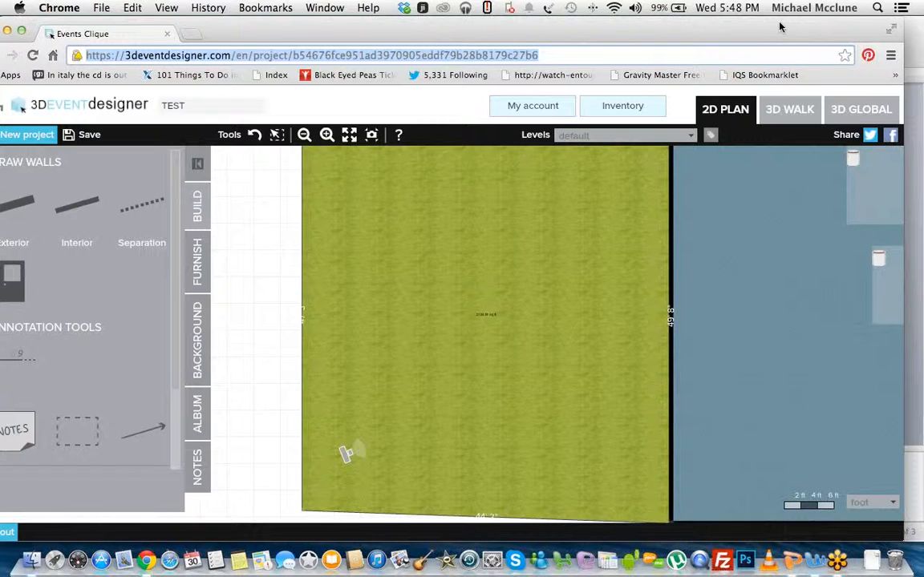
key("ctrl+Up")
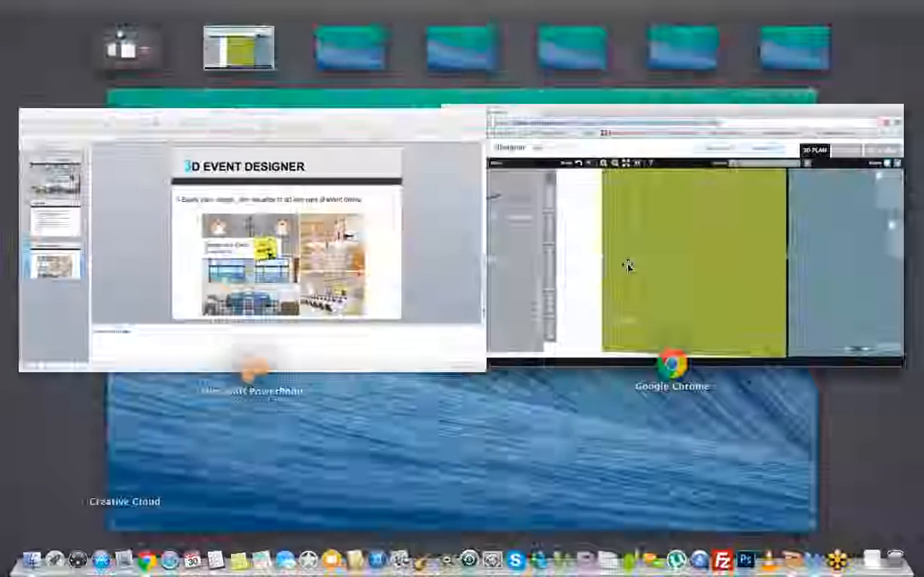
key("ctrl+Up")
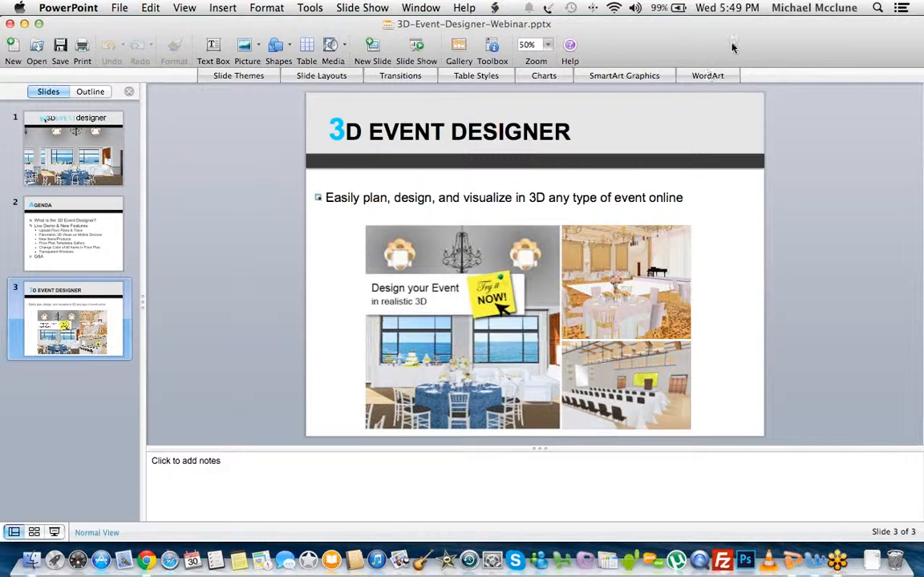